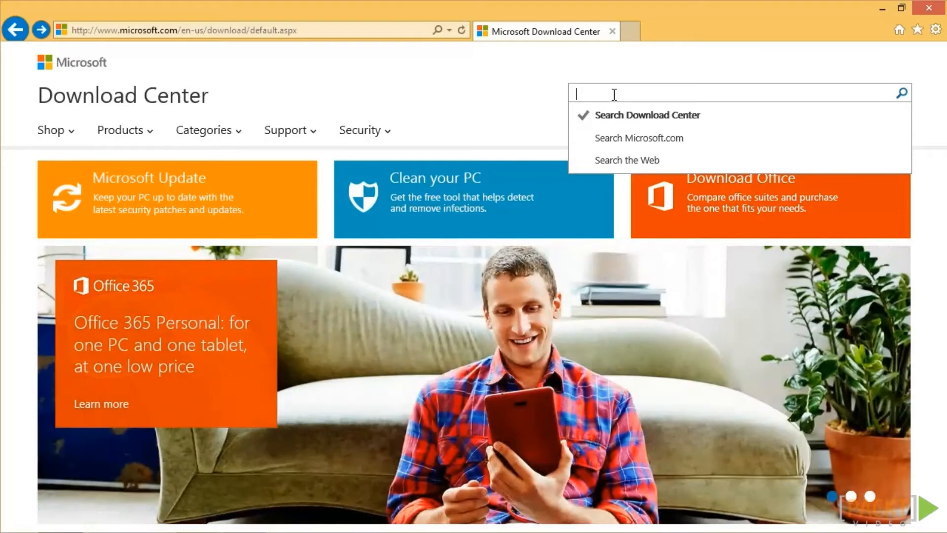
Step: Search the Download Center for "remote server administration tools for windows 8.1" and open the matching tool's download page
type("remote server a")
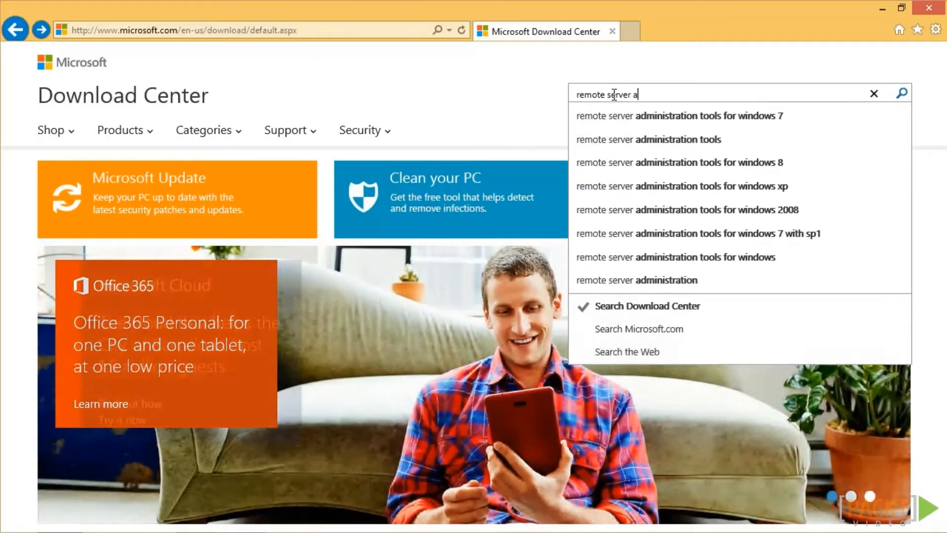
type("dministration tools ")
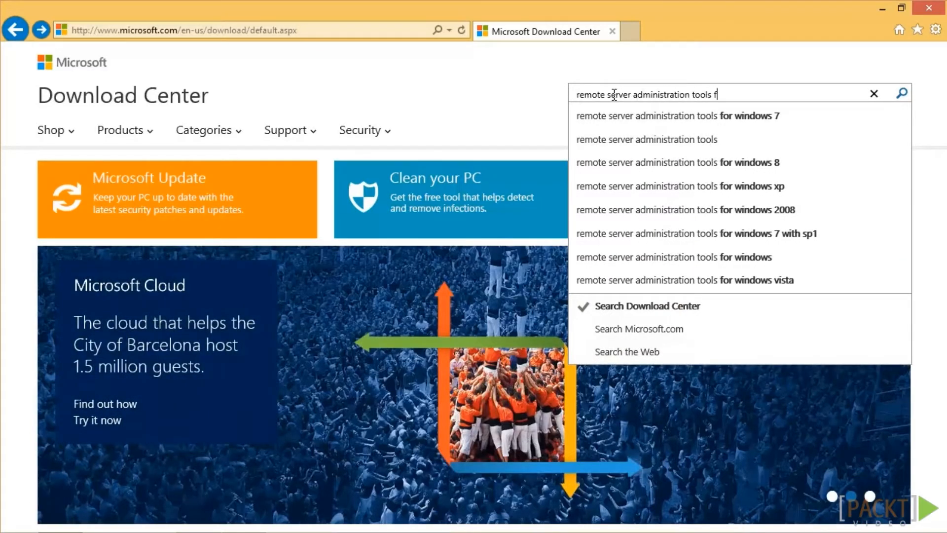
type("for windows 8.1")
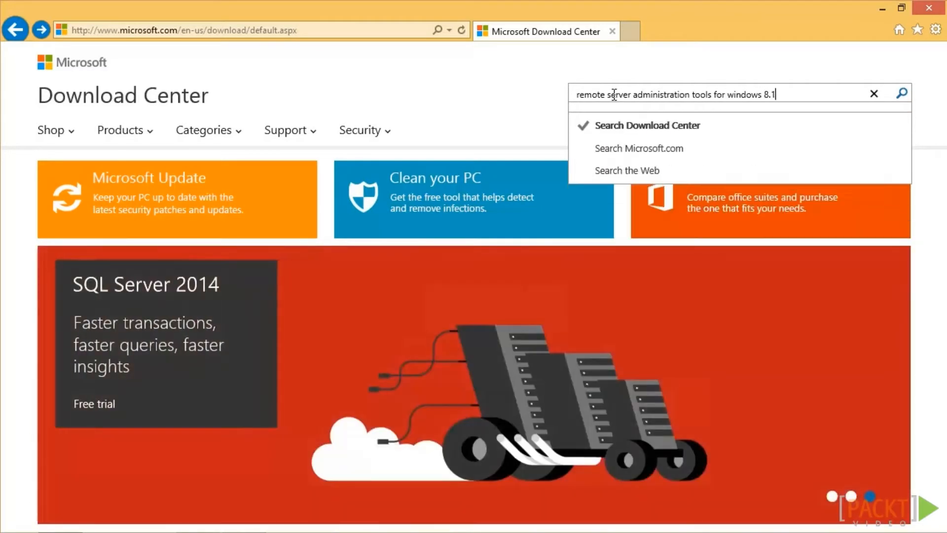
key("Return")
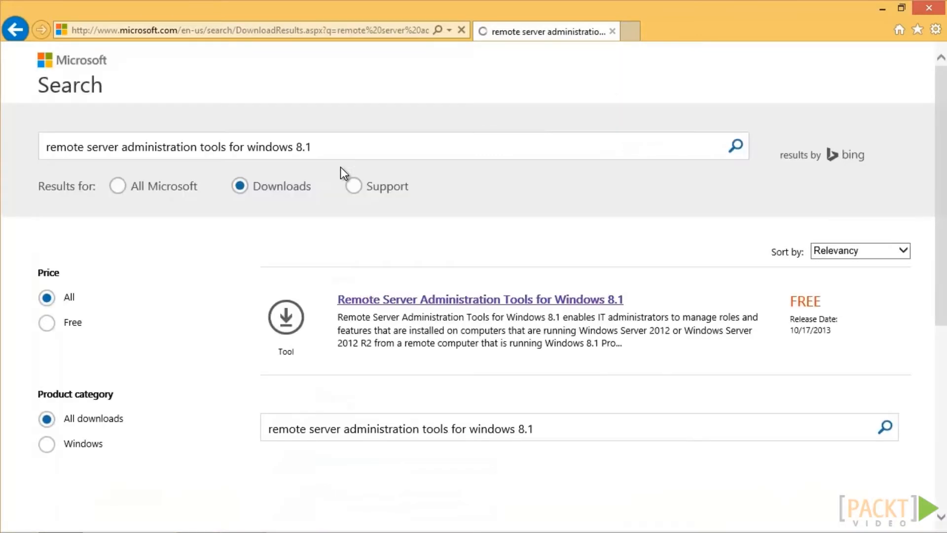
left_click(434, 300)
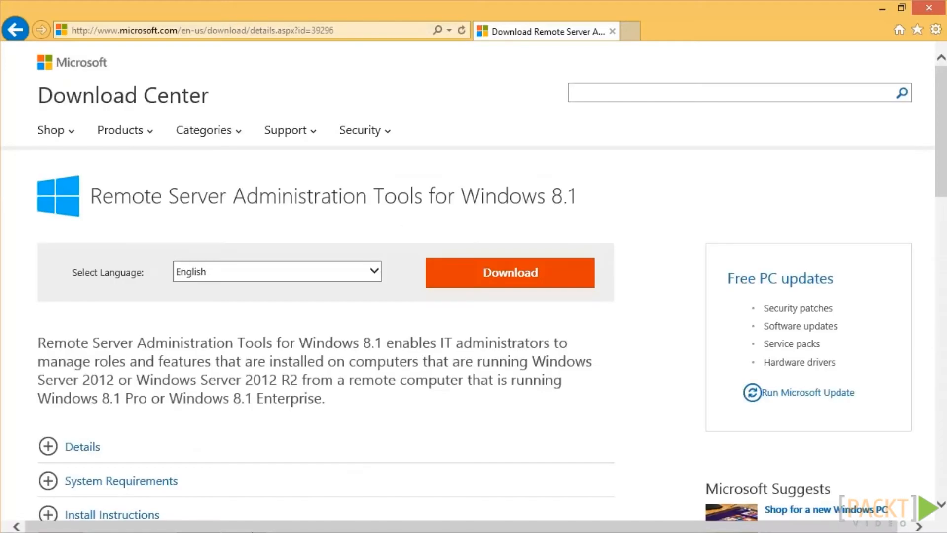
Step: Switch to Windows Features and turn on Hyper-V Management Tools under Hyper-V
left_click(251, 527)
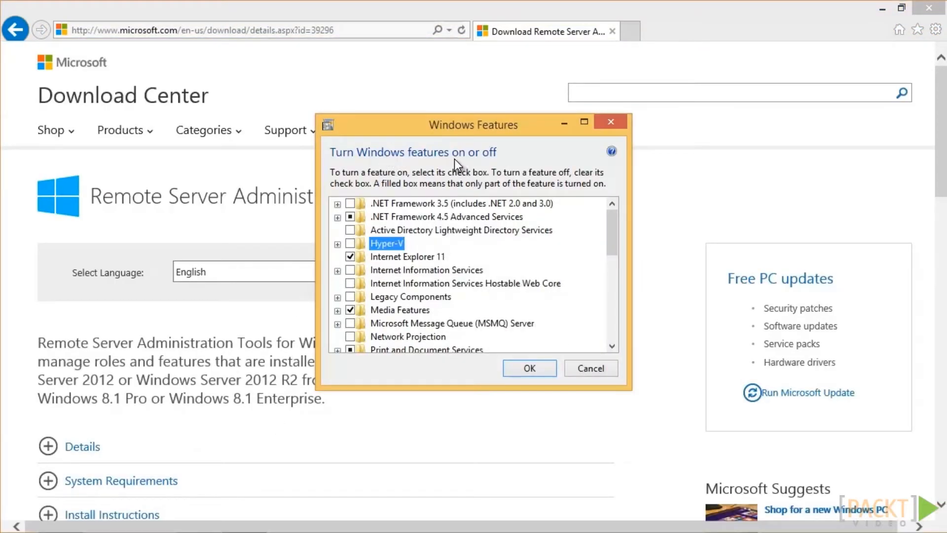
left_click(337, 244)
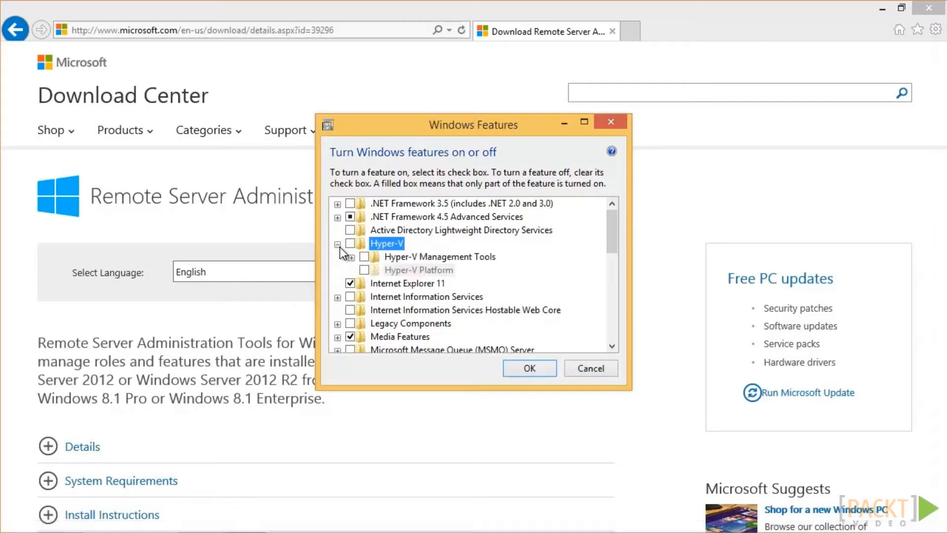
left_click(364, 257)
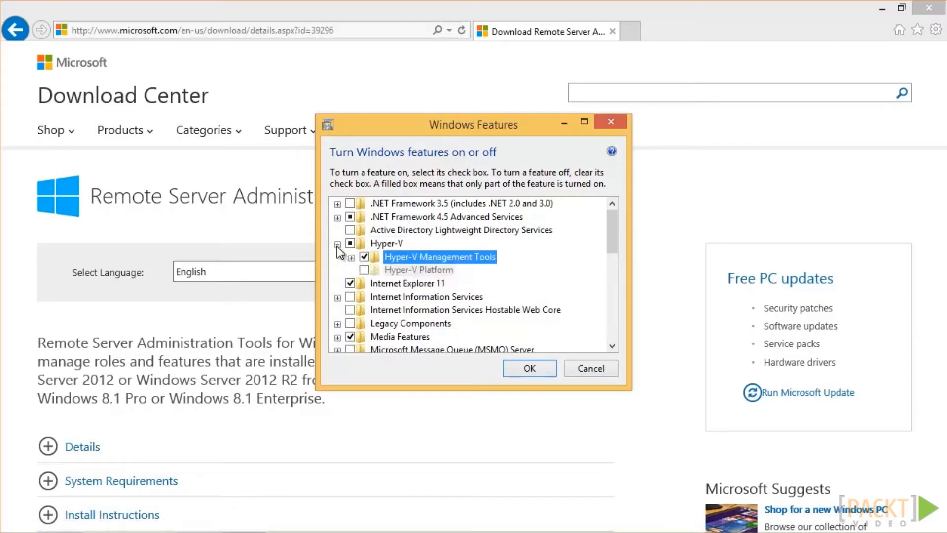
left_click(338, 245)
Step: Select Failover Clustering Tools within the Remote Server Administration Tools' Feature Administration Tools and apply the Windows feature selection
scroll(341, 249, "down", 4)
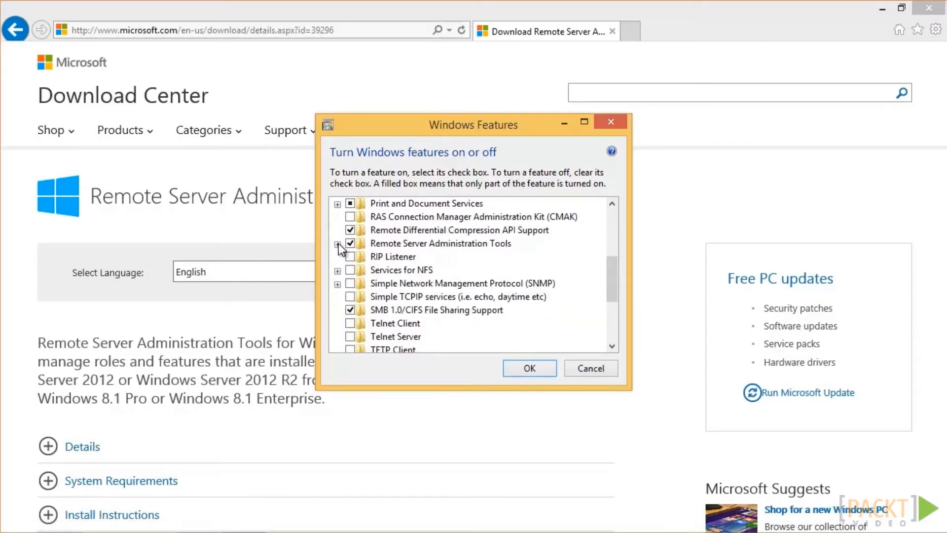
left_click(338, 245)
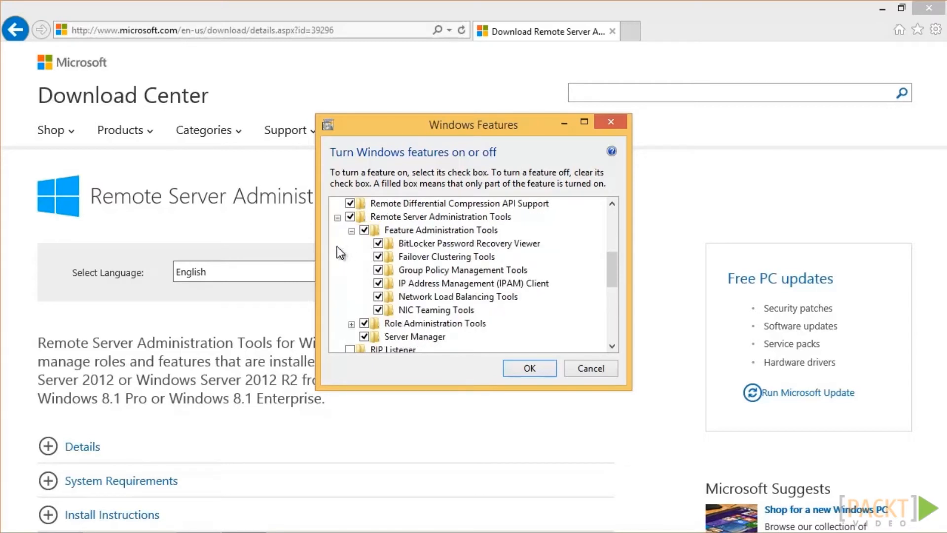
left_click(441, 258)
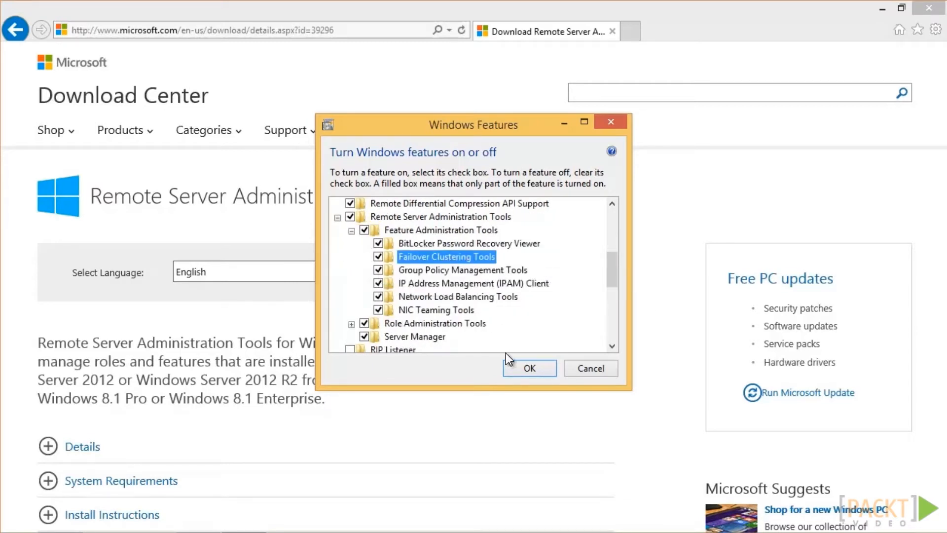
left_click(528, 366)
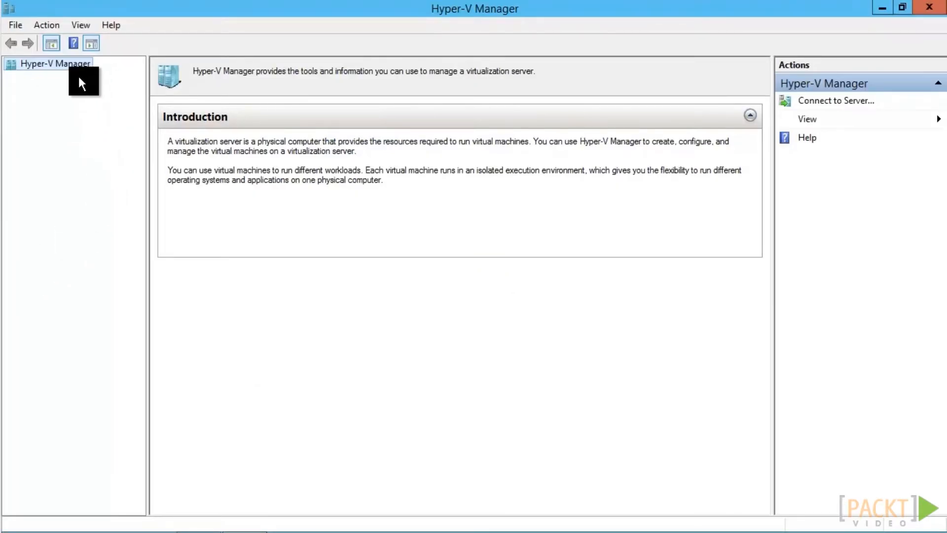
Step: In Hyper-V Manager, connect to the virtualization server svhv1 as another computer
right_click(78, 62)
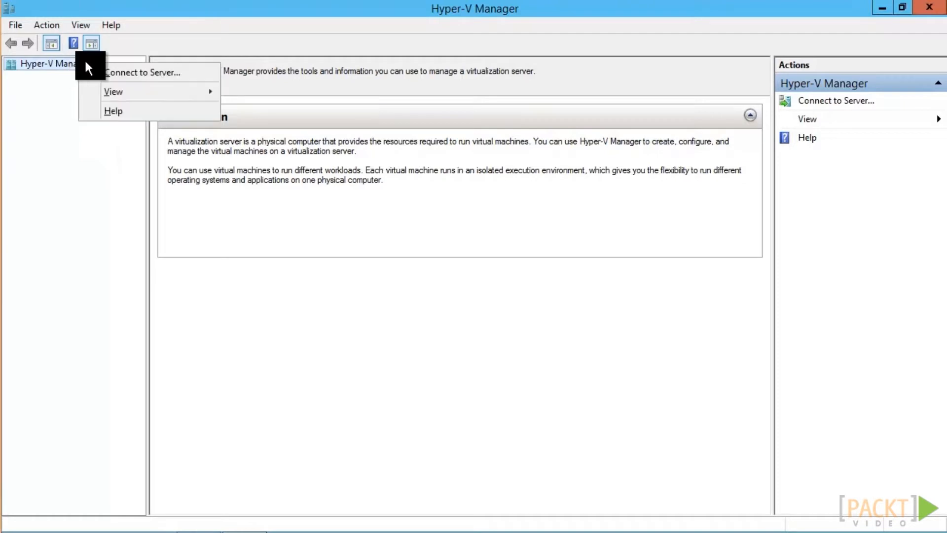
left_click(191, 73)
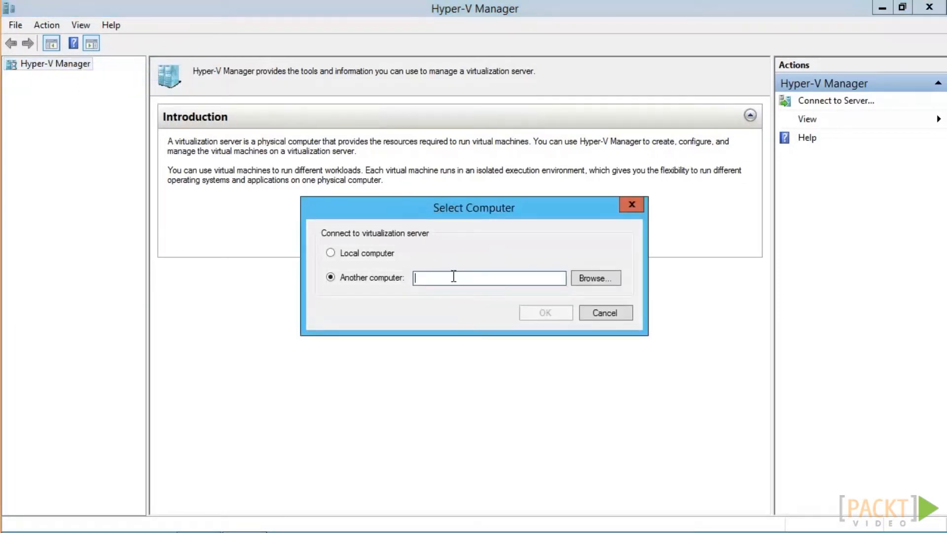
type("svhv1")
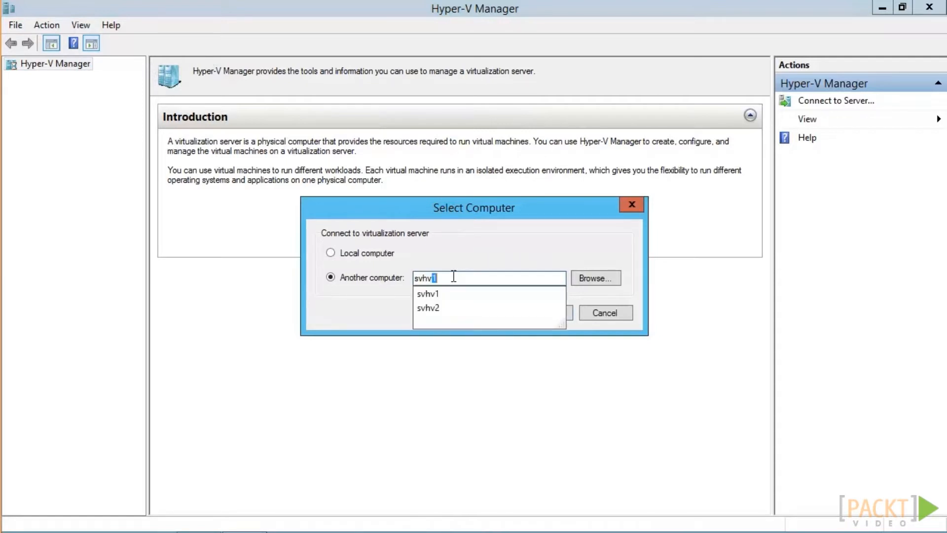
key("Return")
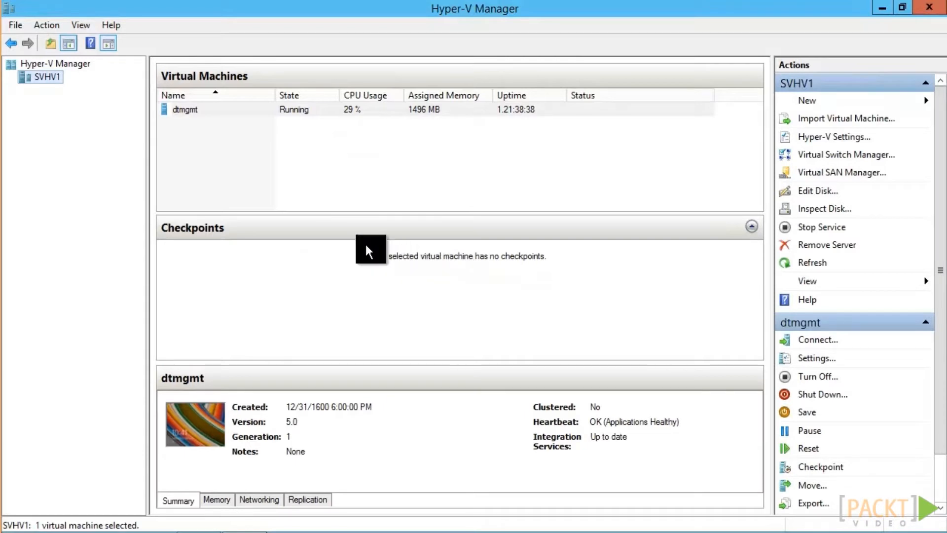
Step: Open the Hyper-V settings for SVHV1 and allow enhanced session mode in the Enhanced Session Mode Policy
right_click(53, 78)
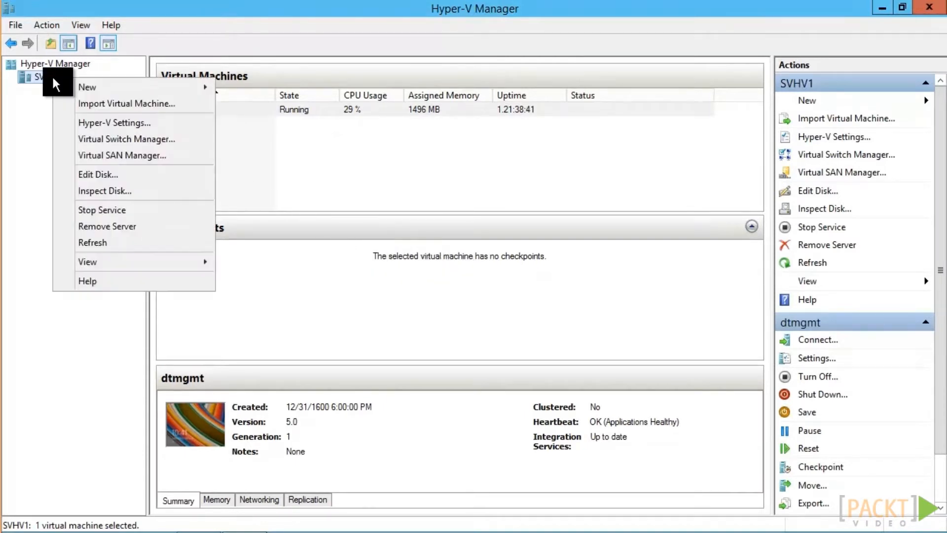
left_click(139, 121)
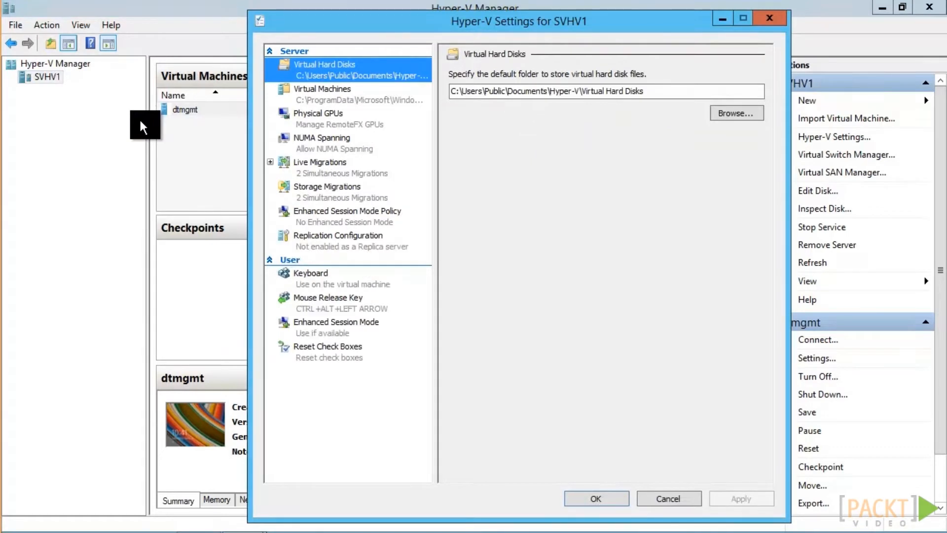
left_click(339, 93)
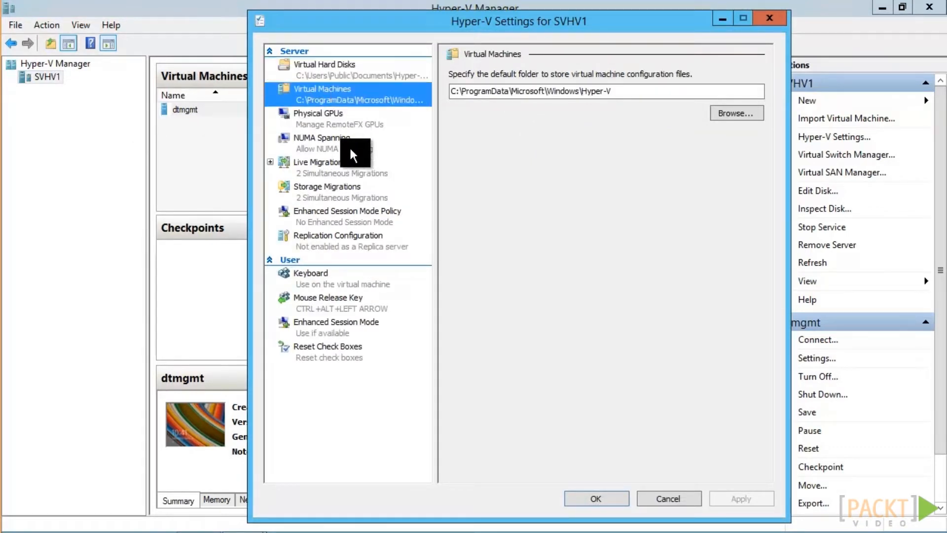
left_click(356, 217)
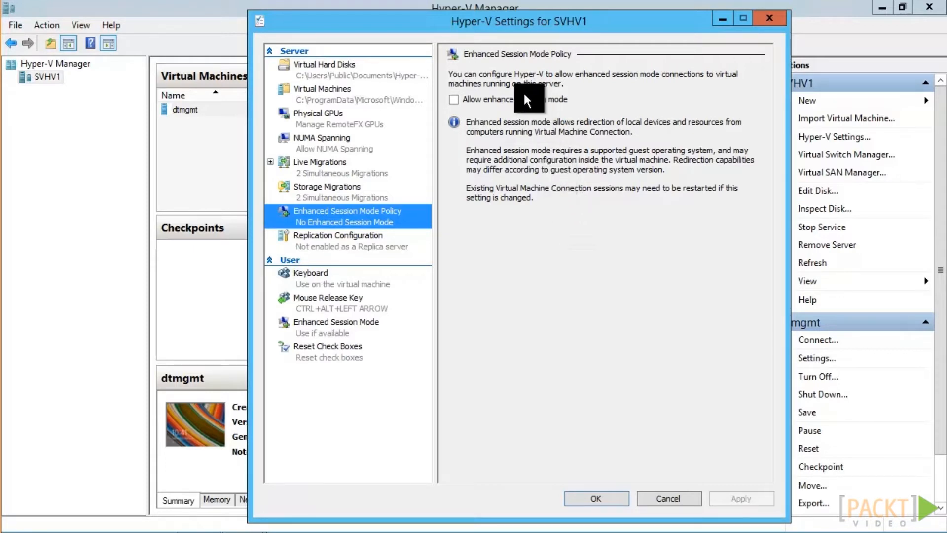
left_click(489, 100)
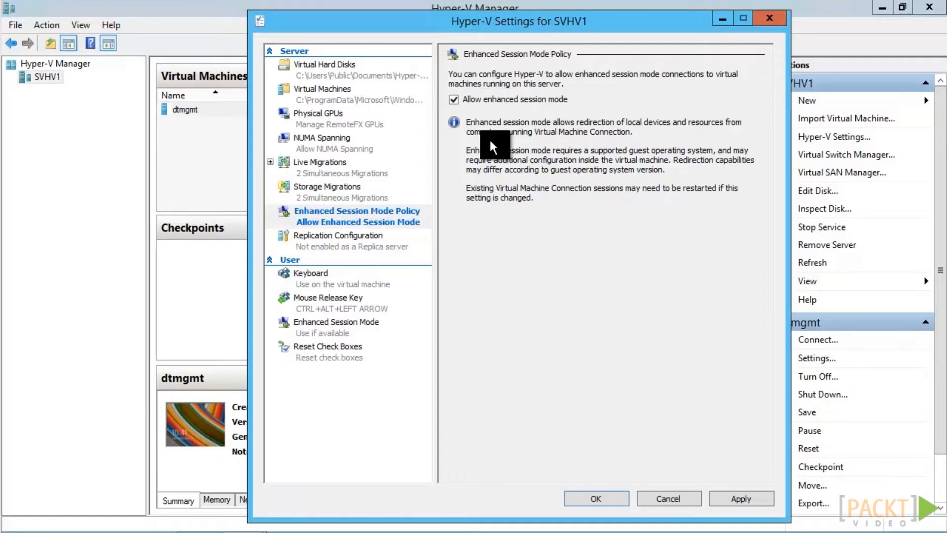
Step: Set the performance option for live migrations to SMB in the advanced live migration features
left_click(270, 160)
left_click(339, 185)
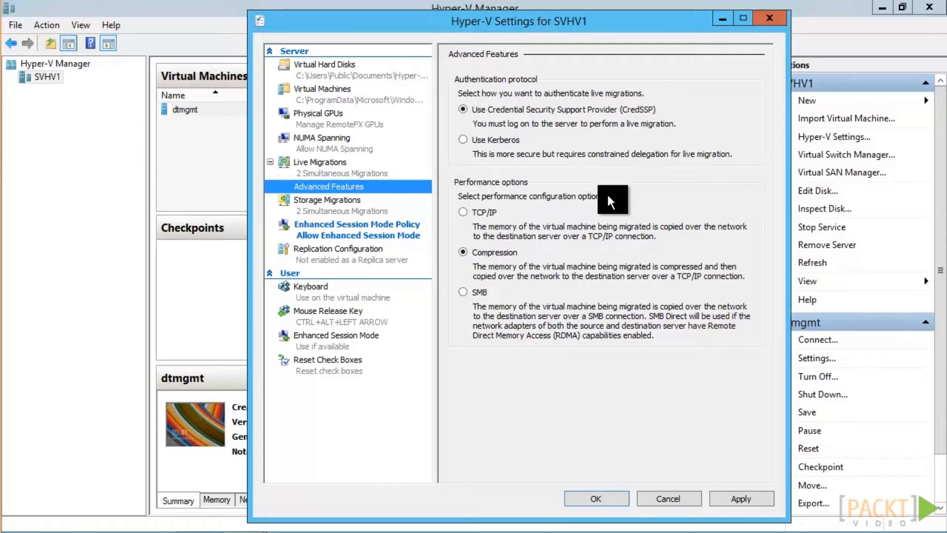
left_click(477, 291)
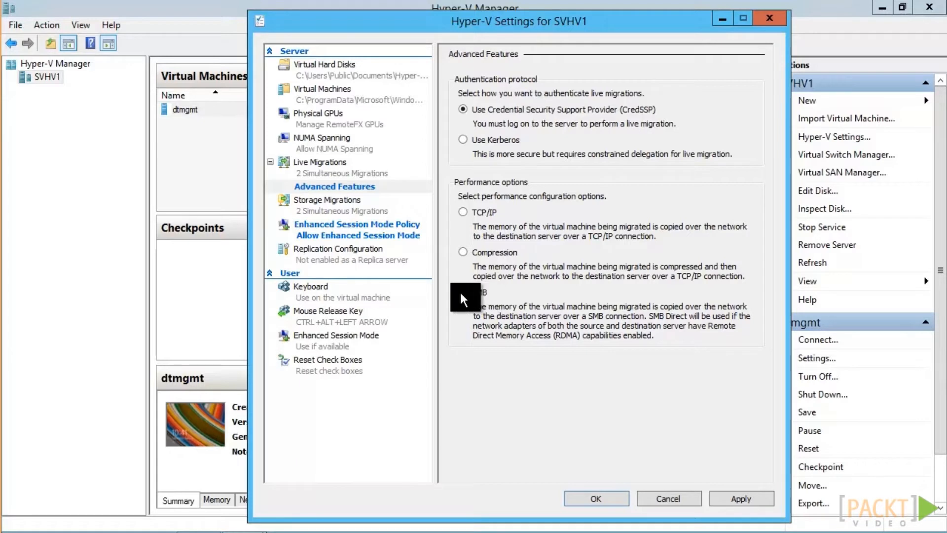
Step: Review the default folders for virtual hard disk files and virtual machine configuration files
left_click(340, 76)
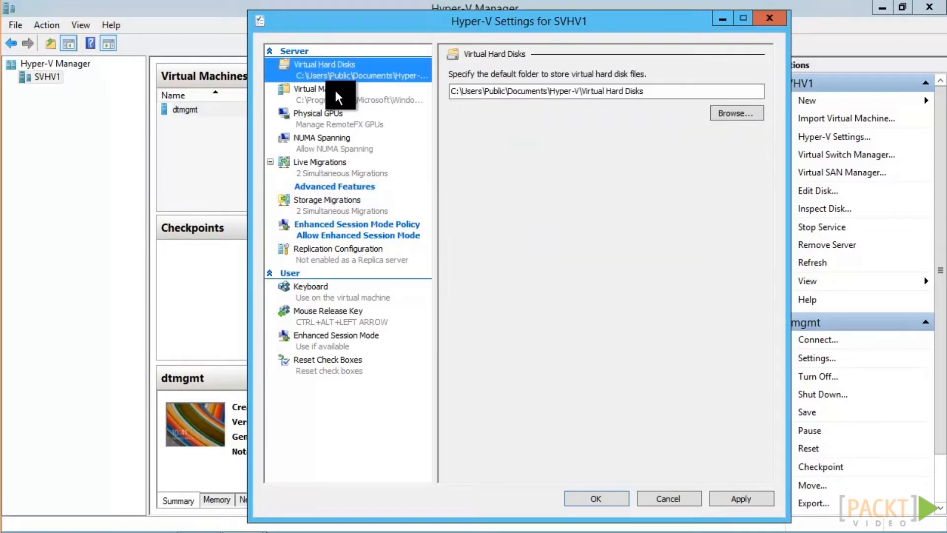
left_click(334, 92)
left_click(338, 70)
left_click(332, 97)
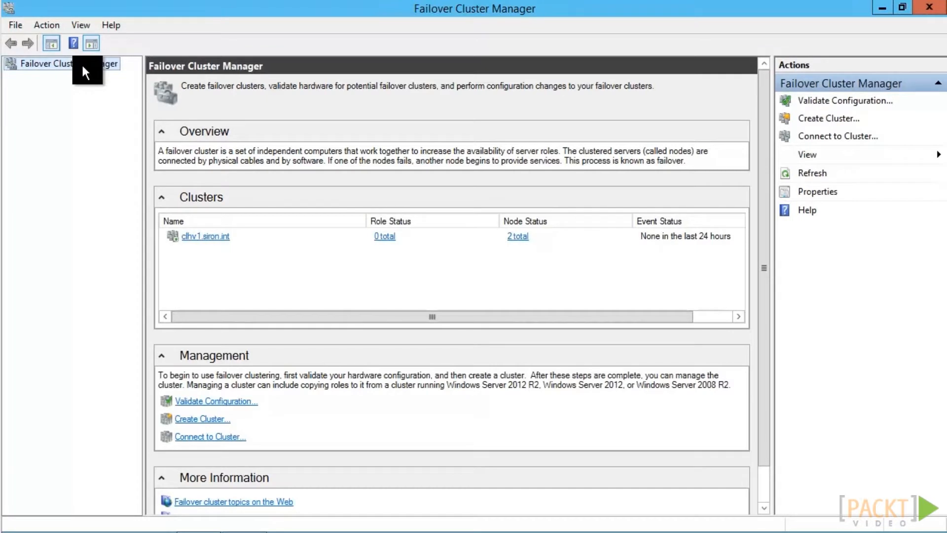
Step: In Failover Cluster Manager, connect to the cluster clhv1
right_click(82, 69)
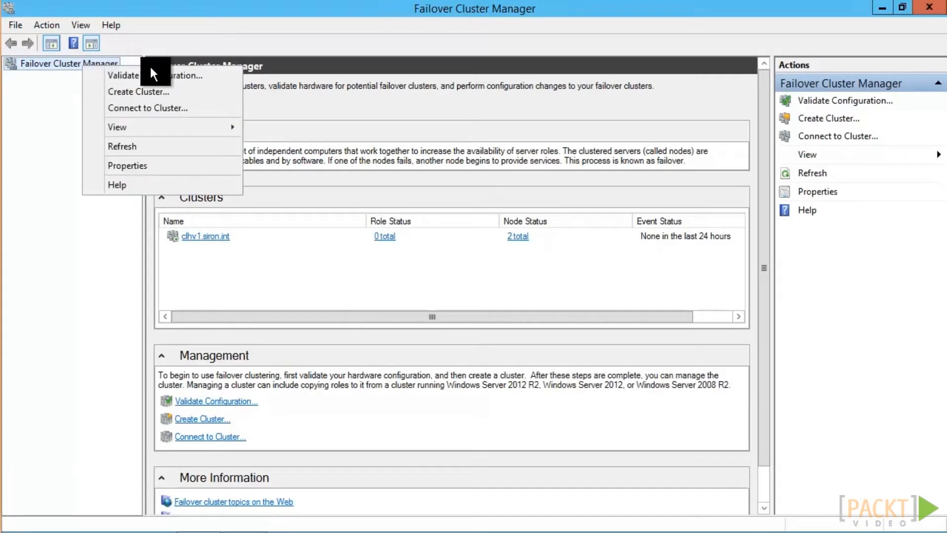
left_click(186, 108)
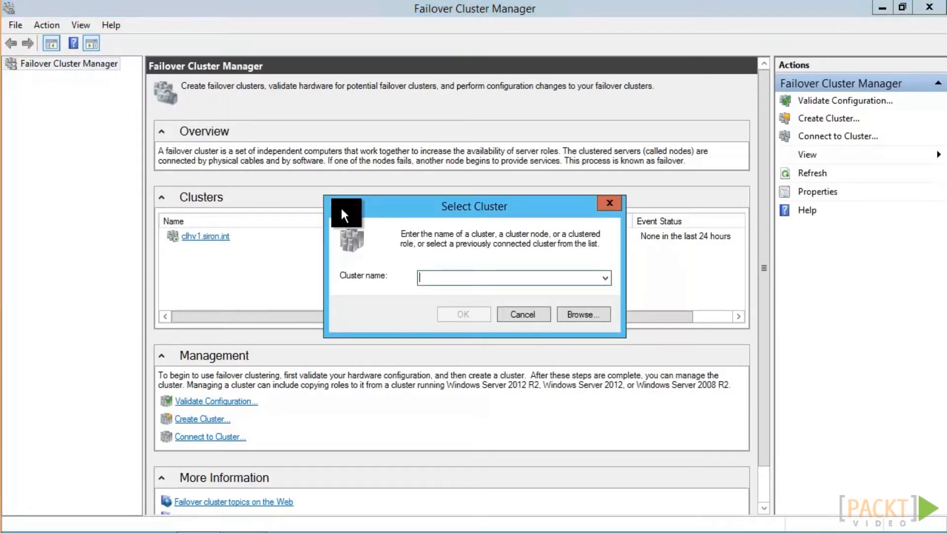
type("clhv1")
key("Return")
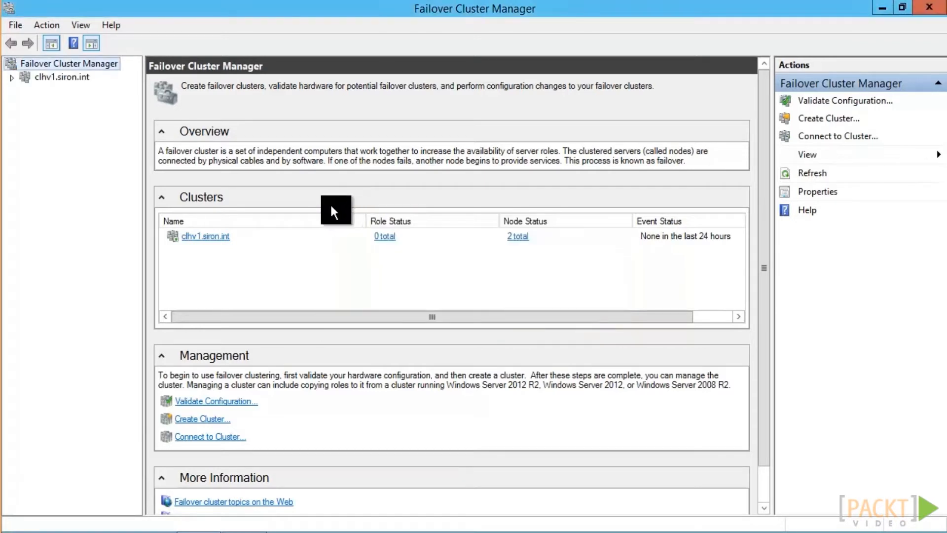
Step: Examine the connected cluster's roles, nodes, storage disks, networks and cluster events
left_click(19, 77)
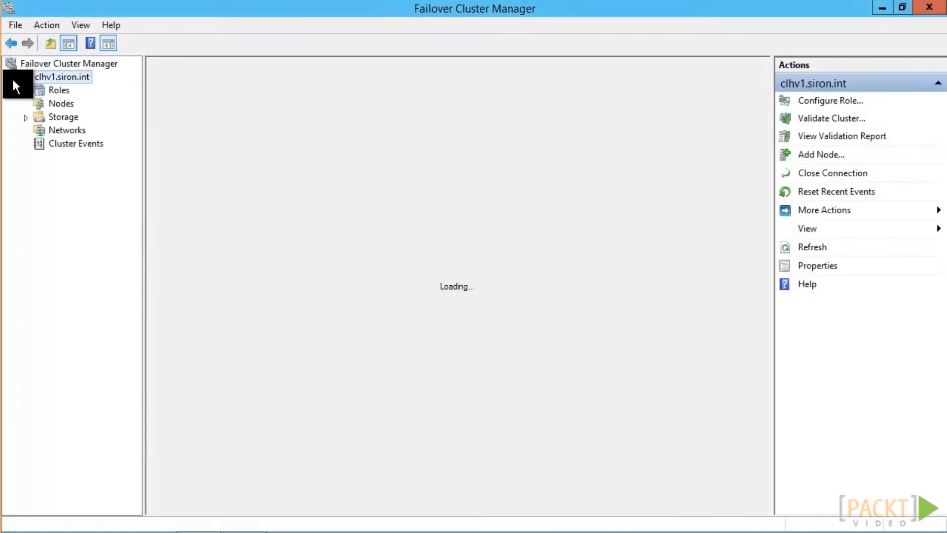
left_click(54, 92)
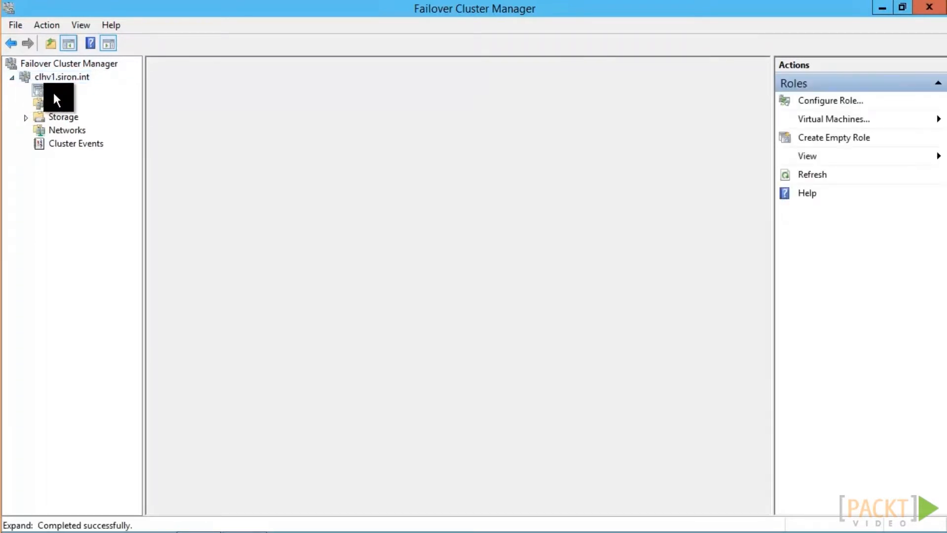
left_click(61, 102)
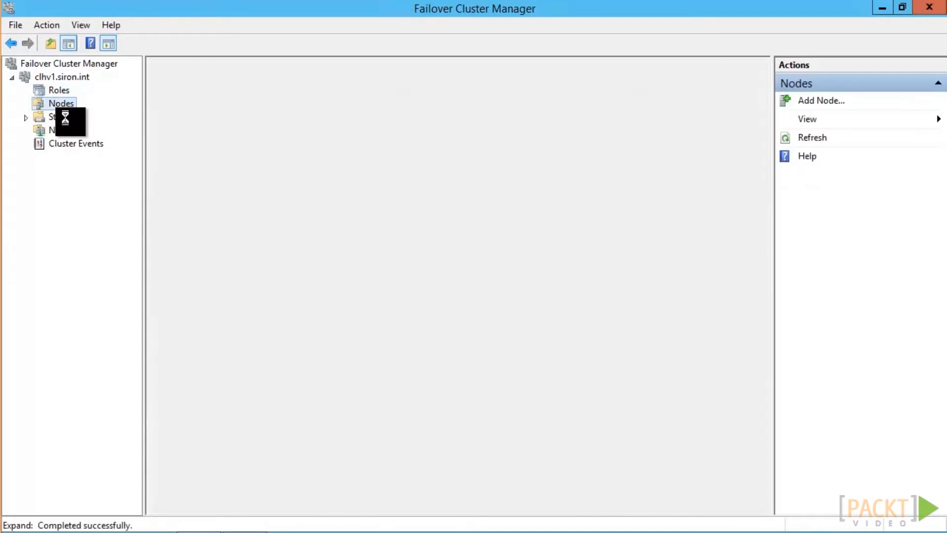
left_click(65, 116)
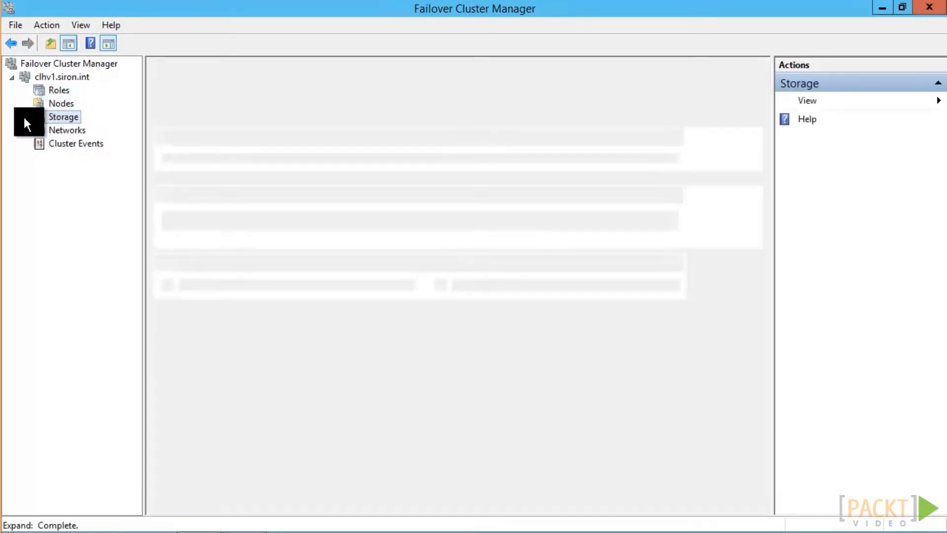
left_click(25, 118)
left_click(67, 131)
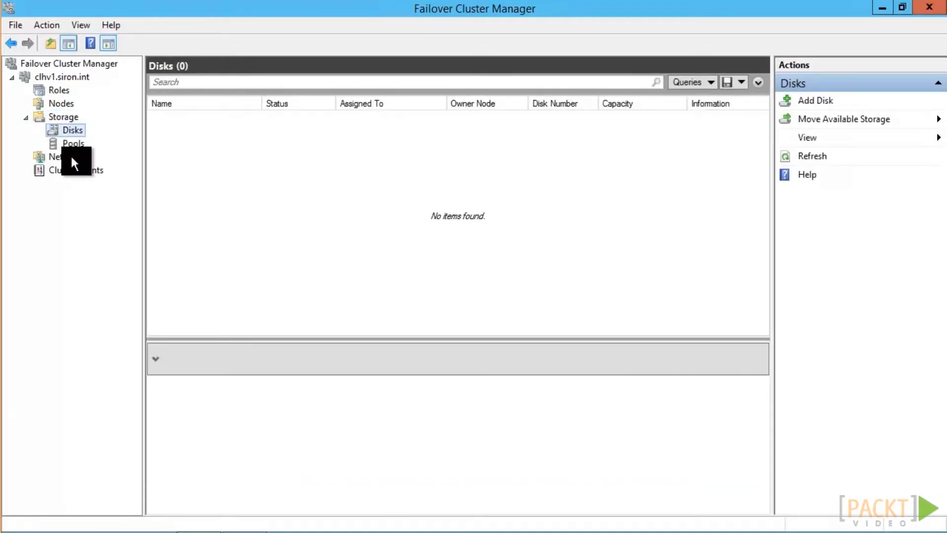
left_click(70, 155)
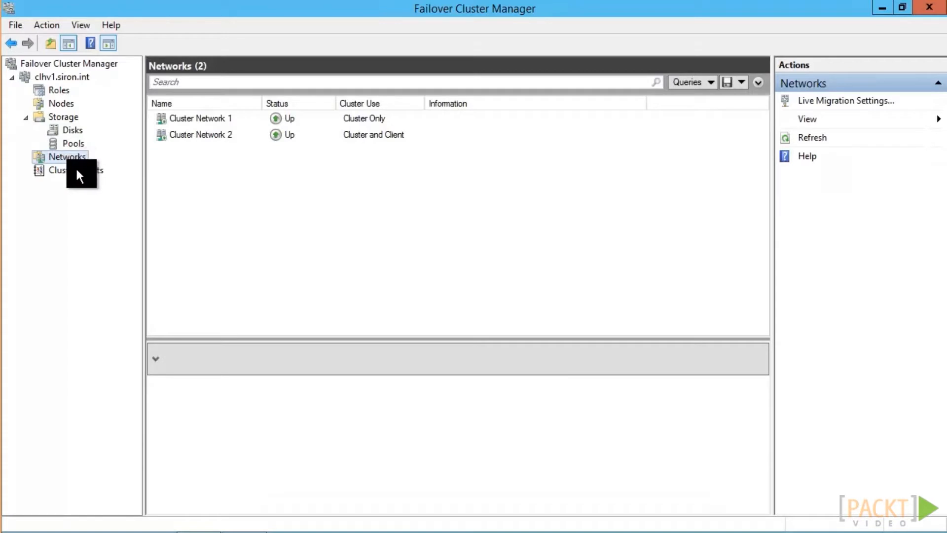
left_click(76, 169)
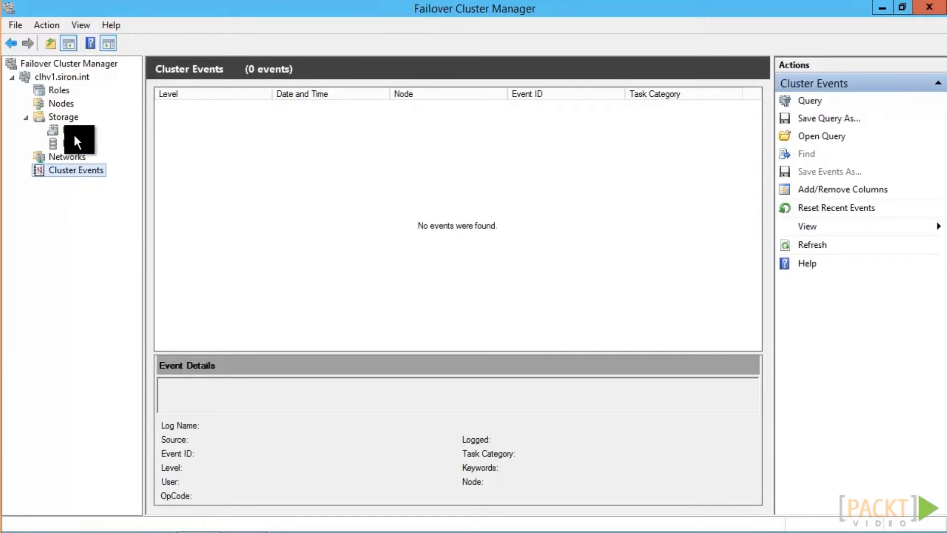
Step: Start creating a new virtual machine from the cluster's roles, opening the selection of the target cluster node
right_click(59, 88)
mouse_move(144, 117)
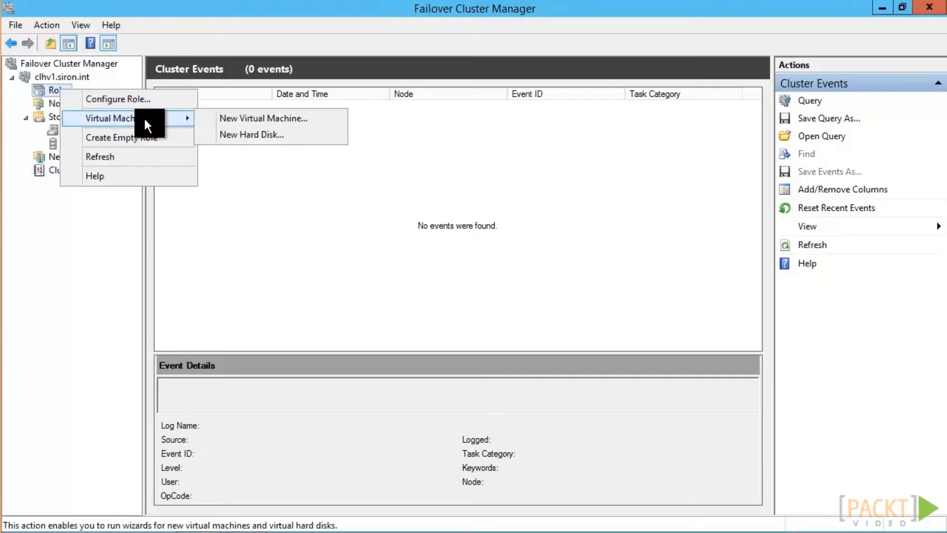
left_click(278, 121)
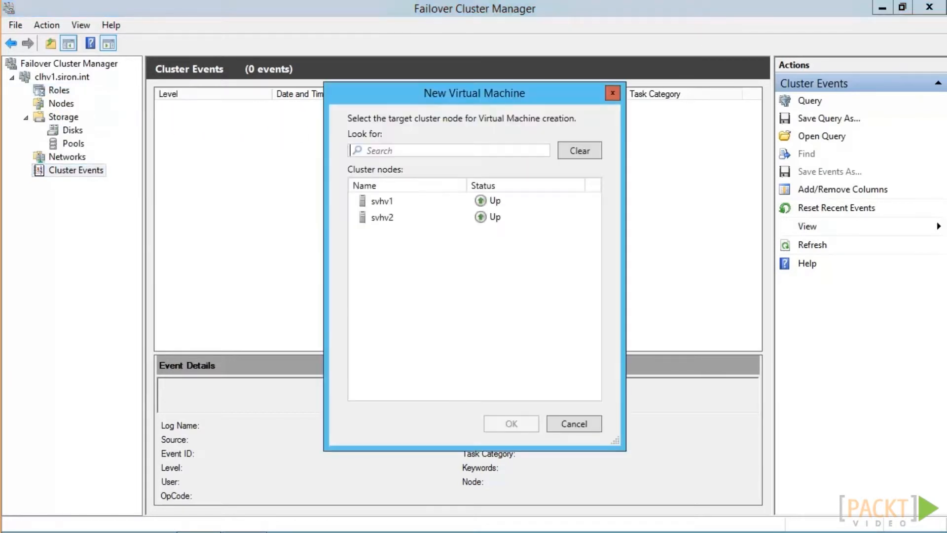
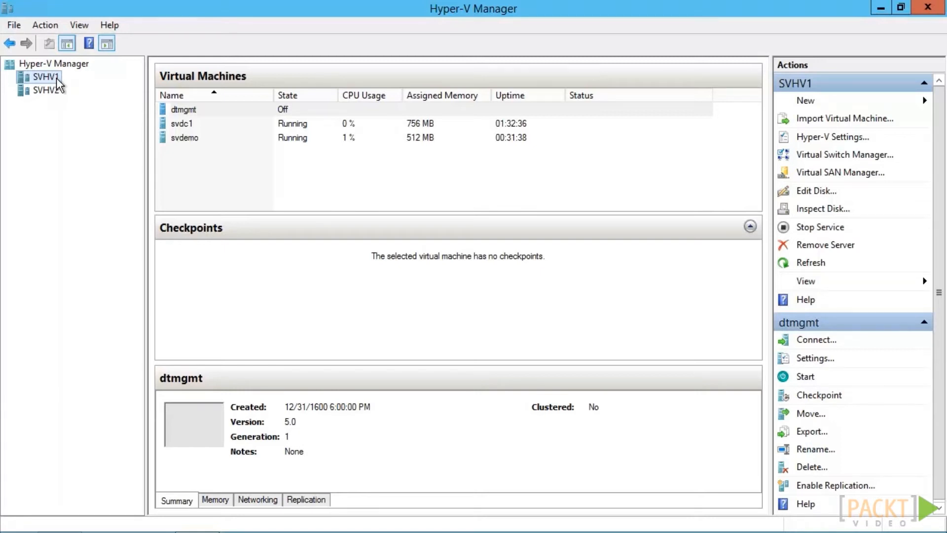
Step: In Hyper-V Manager, set the default virtual hard disk folder of SVHV1 to C:\ClusterStorage\VMData1\Virtual Hard Disks
right_click(57, 78)
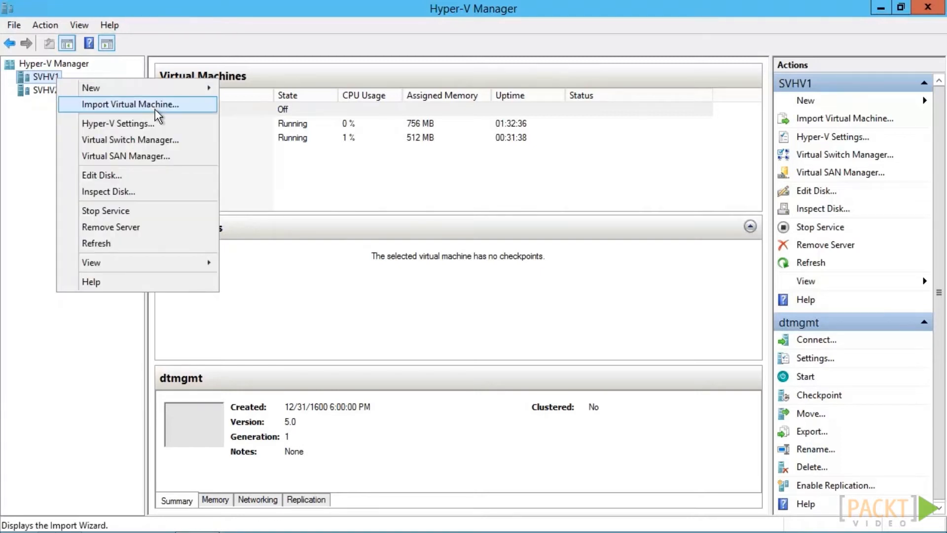
left_click(159, 123)
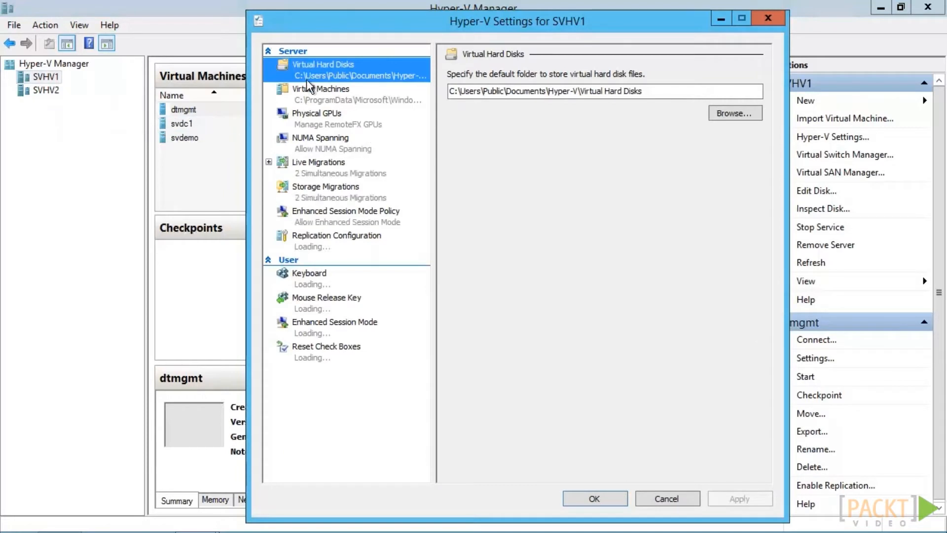
left_click(330, 116)
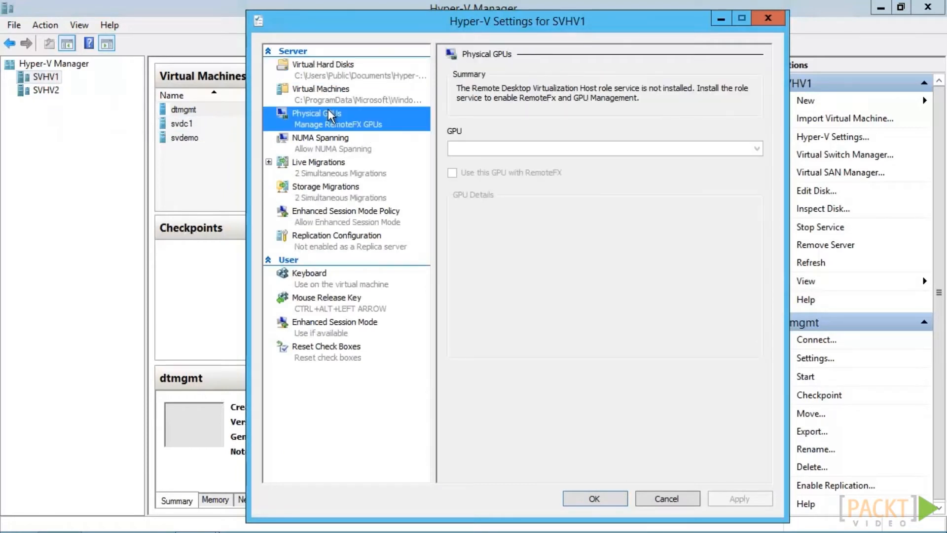
left_click(327, 79)
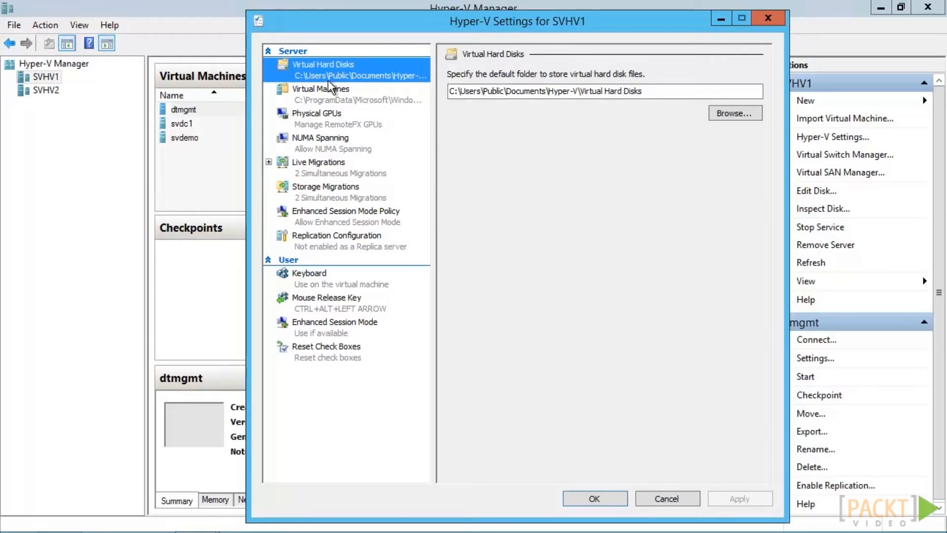
left_click_drag(579, 91, 449, 91)
key("BackSpace")
type("C:\\ClusterStorage\\VMData1")
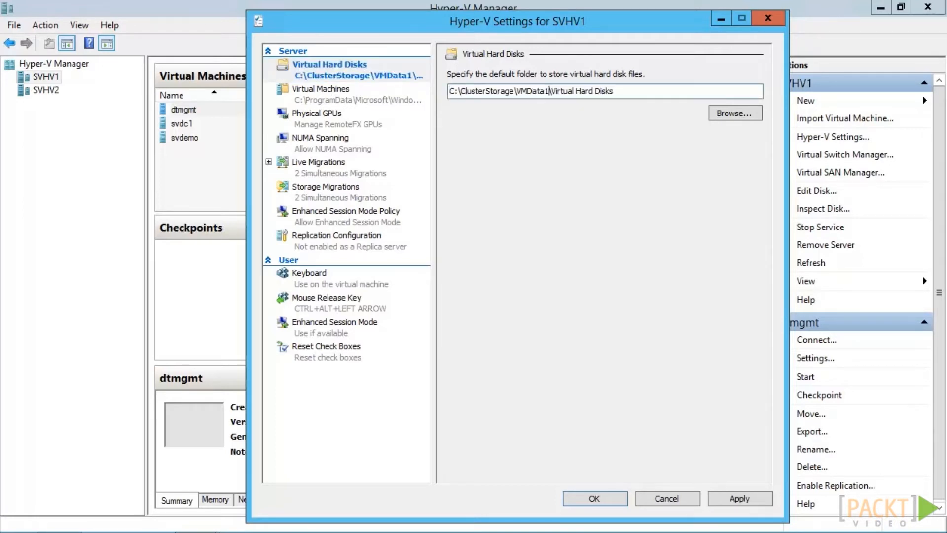
Step: Set the default virtual machine configuration folder of SVHV1 to C:\ClusterStorage\VMData1 and save the settings
left_click(321, 89)
key("Tab")
type("C:\\ClusterStorage\\VMData1")
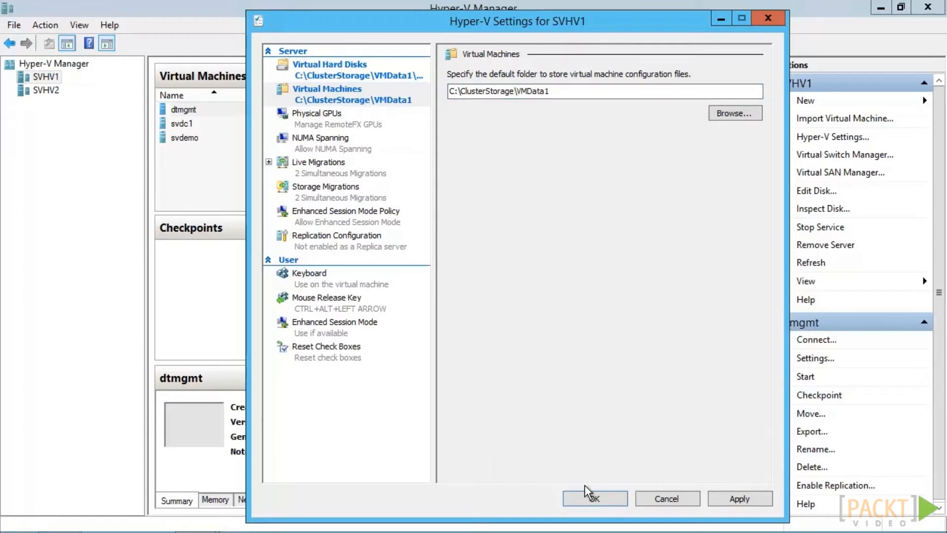
left_click(594, 498)
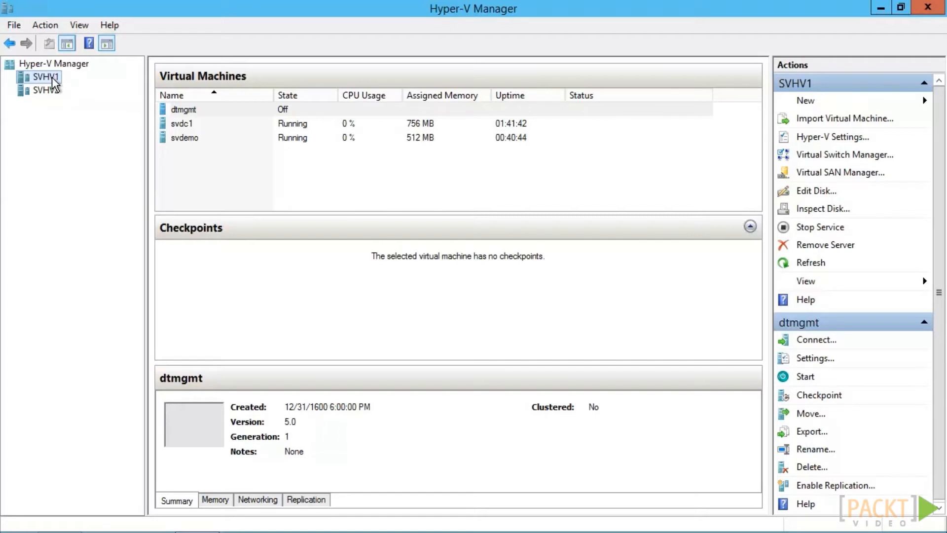
Step: Start a new virtual machine on SVHV1, name it svnew and keep the default storage location
right_click(53, 79)
mouse_move(91, 87)
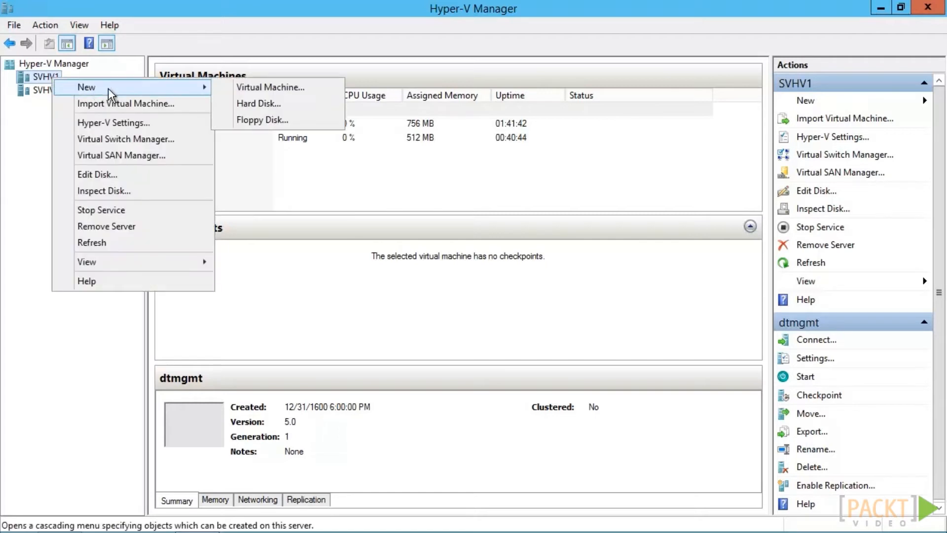
left_click(242, 89)
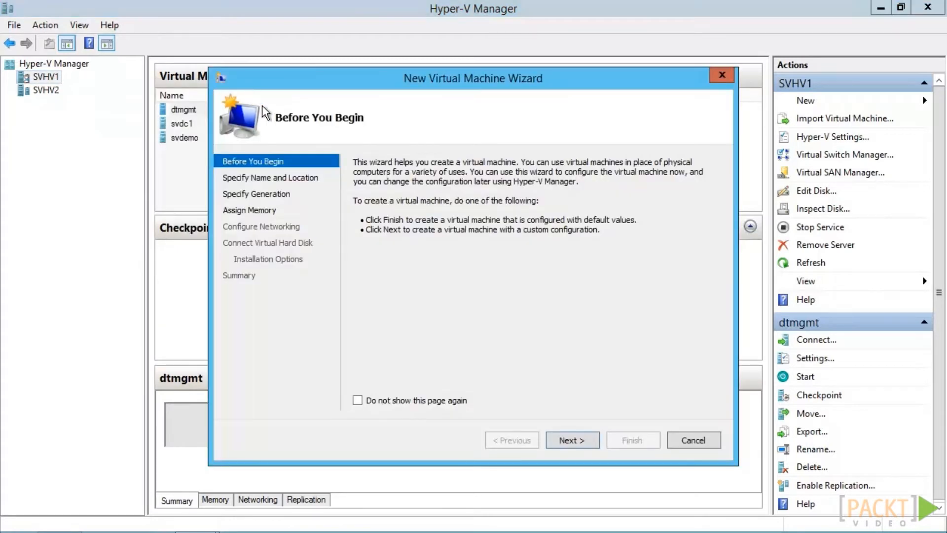
left_click(578, 440)
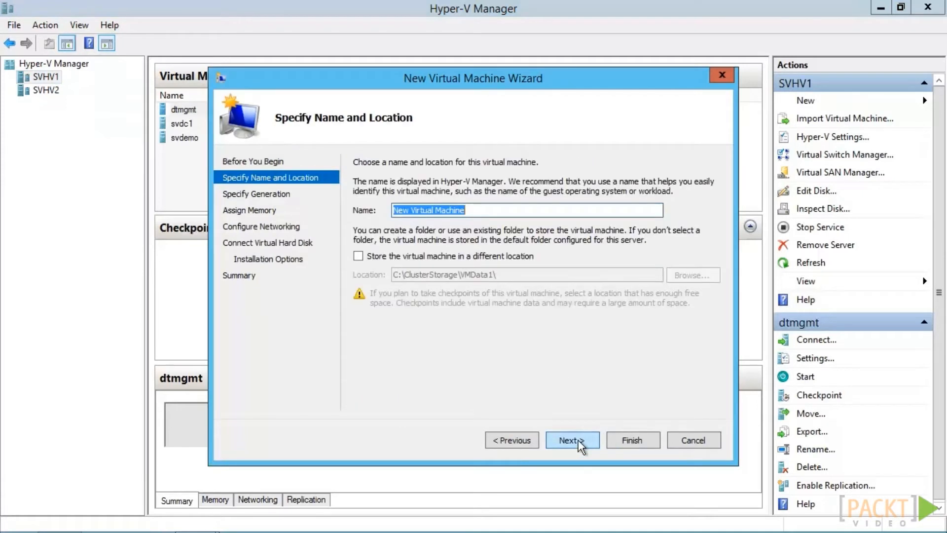
type("svnew")
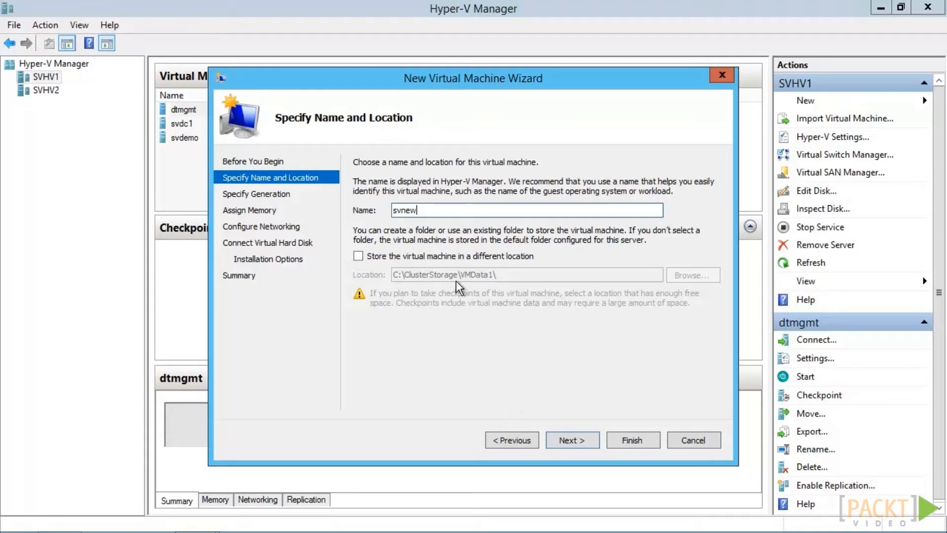
left_click(433, 256)
left_click(434, 255)
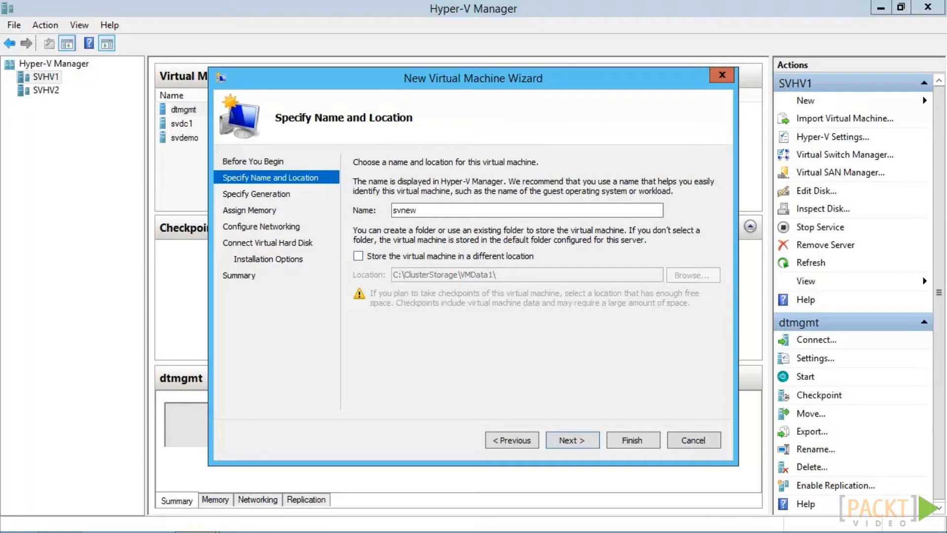
key("Return")
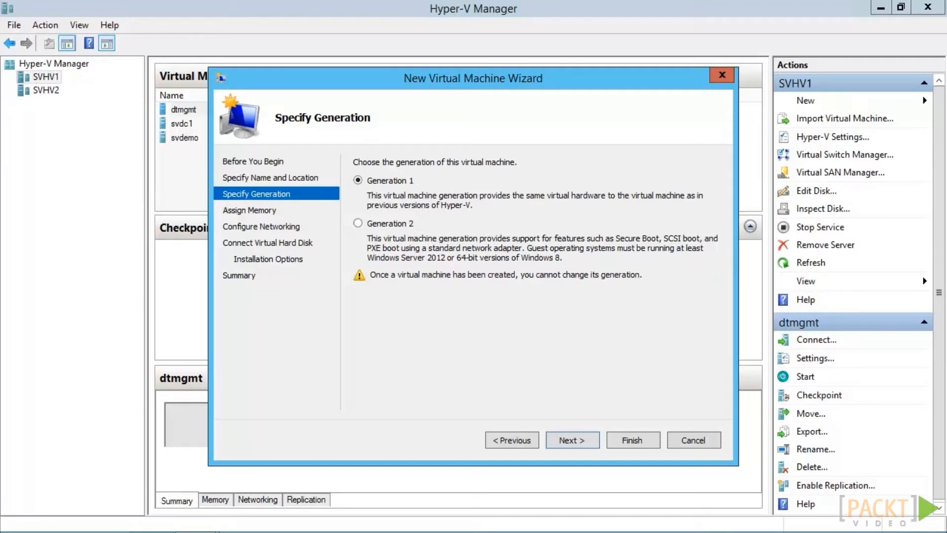
Step: Keep Generation 1 for the new virtual machine and set its startup memory to 2048 MB
key("Return")
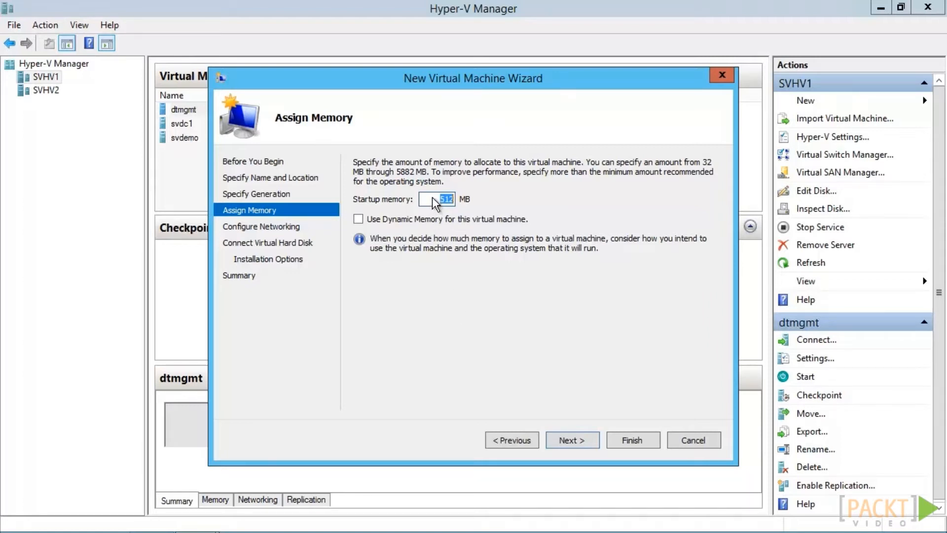
type("2048")
key("Return")
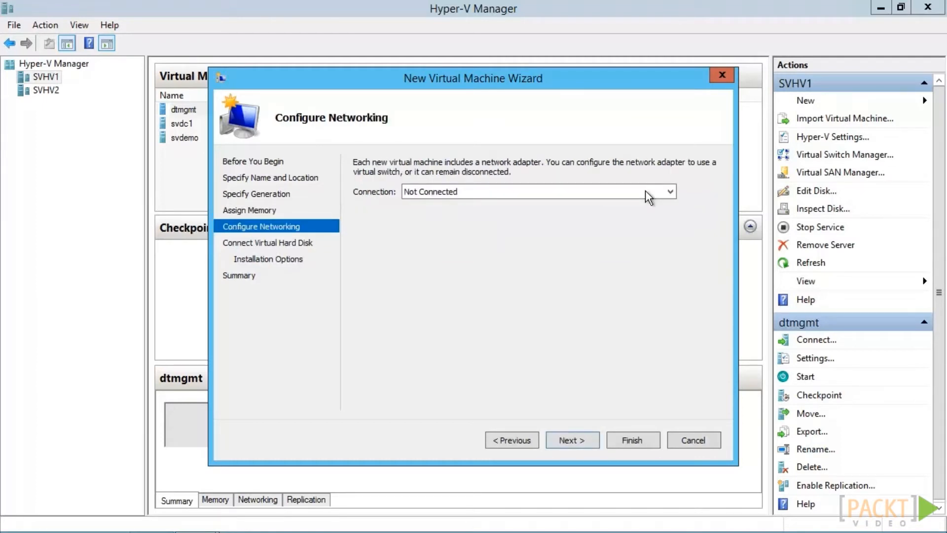
Step: Connect the new virtual machine's network adapter to vSwitch
left_click(646, 190)
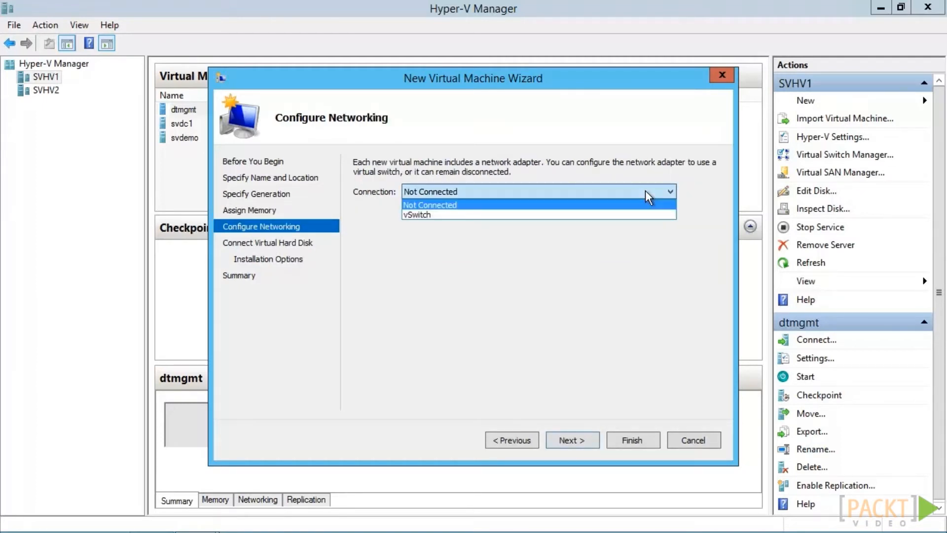
left_click(634, 215)
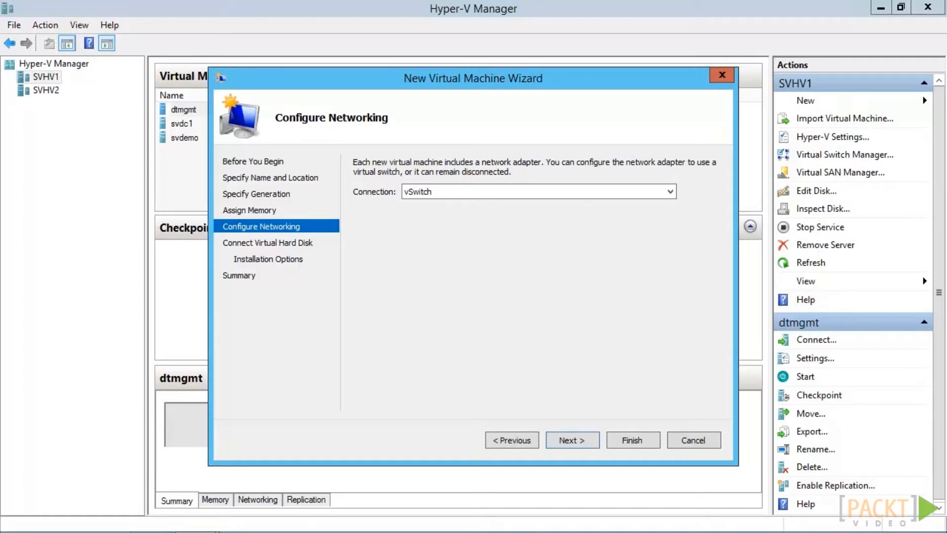
key("Return")
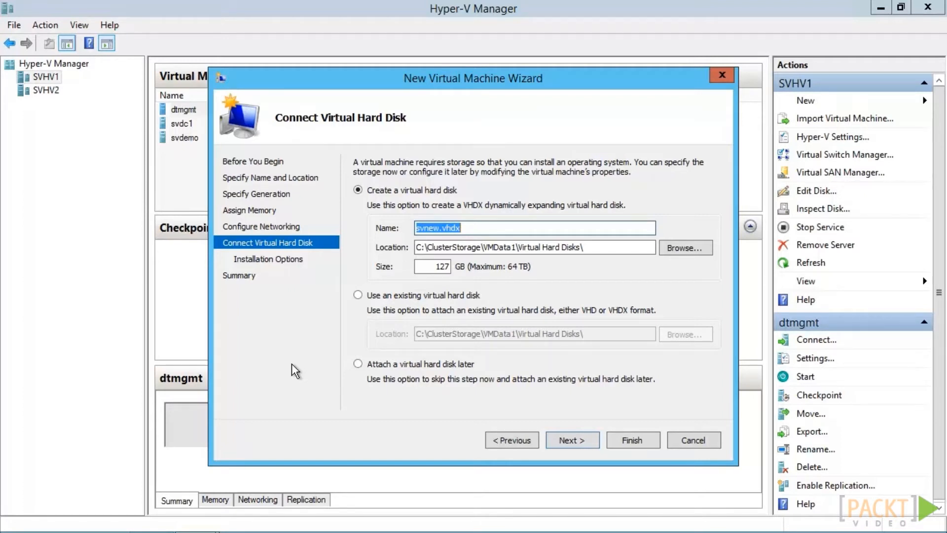
Step: Create the virtual machine with a new 127 GB virtual hard disk svnew.vhdx and without installing an operating system
left_click(588, 441)
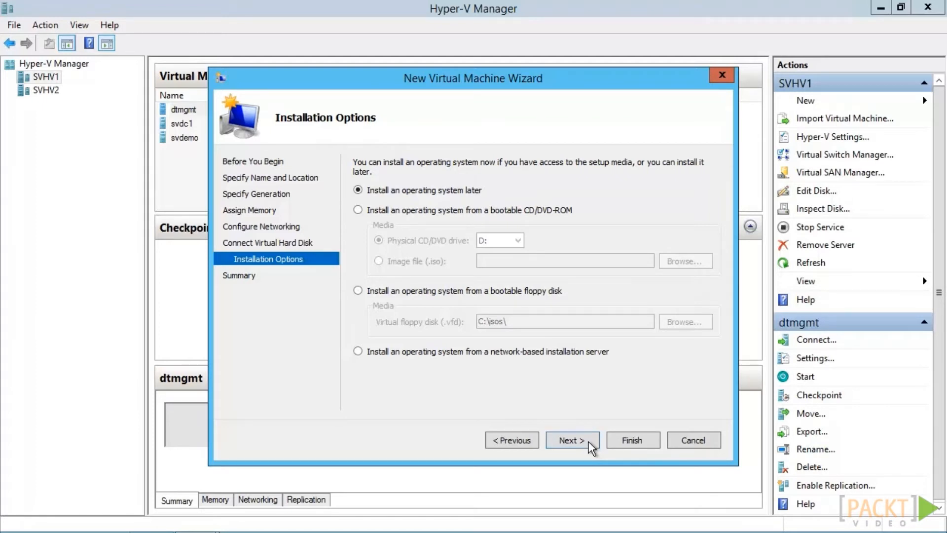
left_click(588, 441)
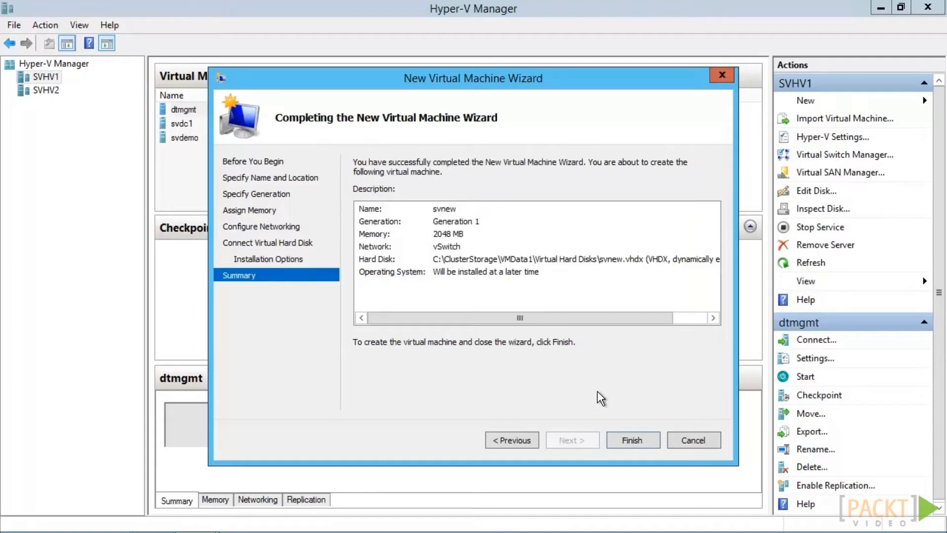
left_click(630, 440)
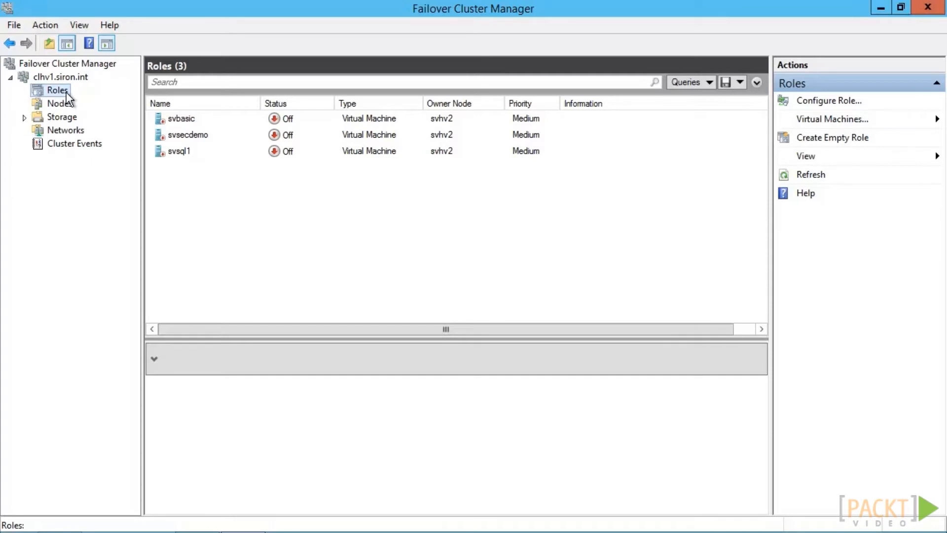
Step: In Failover Cluster Manager, start configuring a role for high availability and choose Virtual Machine as the role
right_click(67, 95)
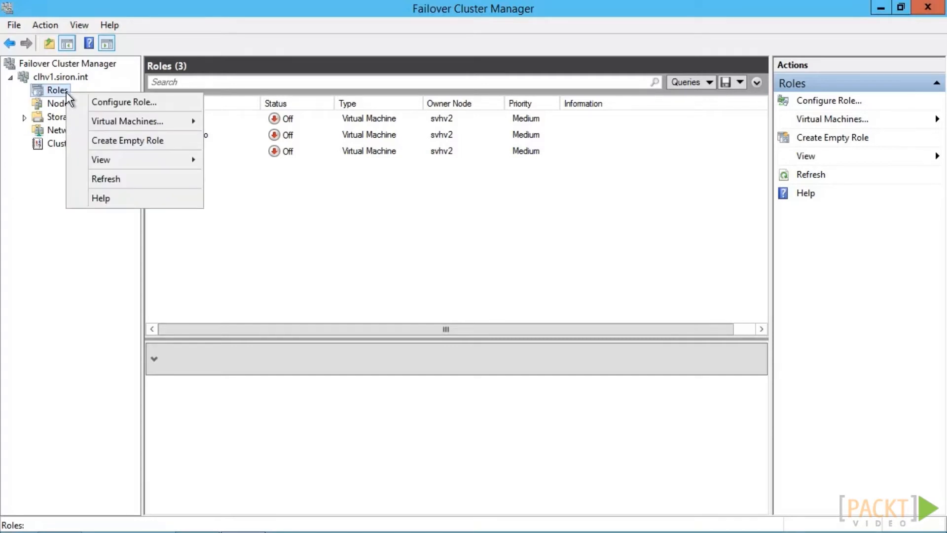
left_click(124, 102)
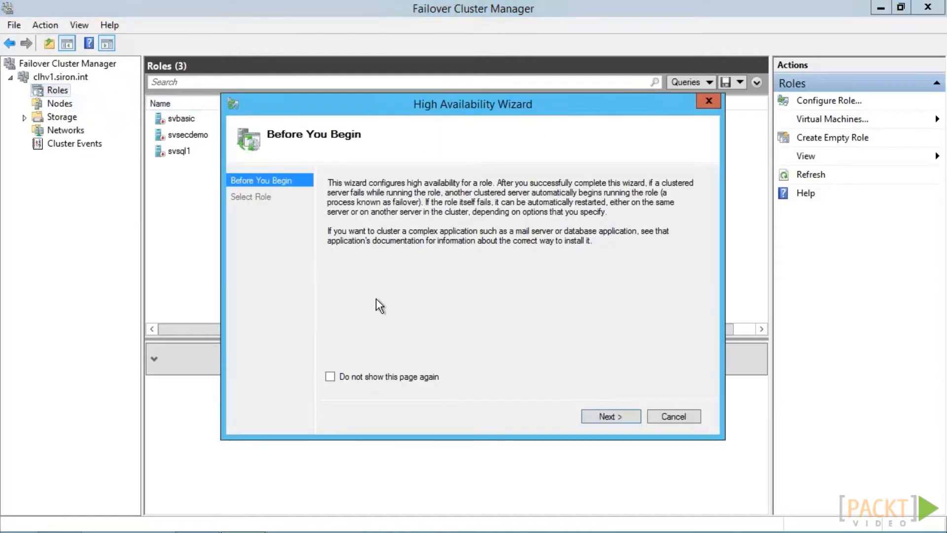
left_click(609, 416)
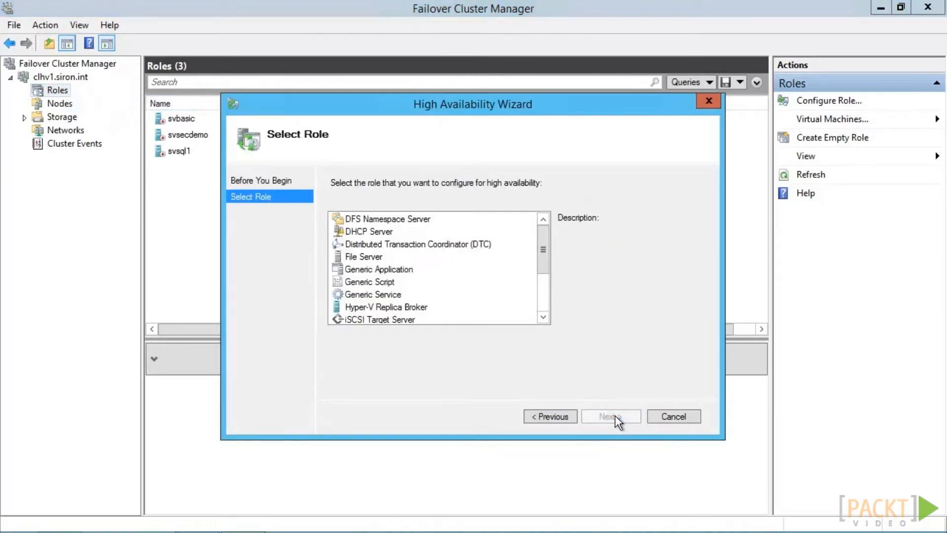
left_click(546, 299)
left_click(386, 294)
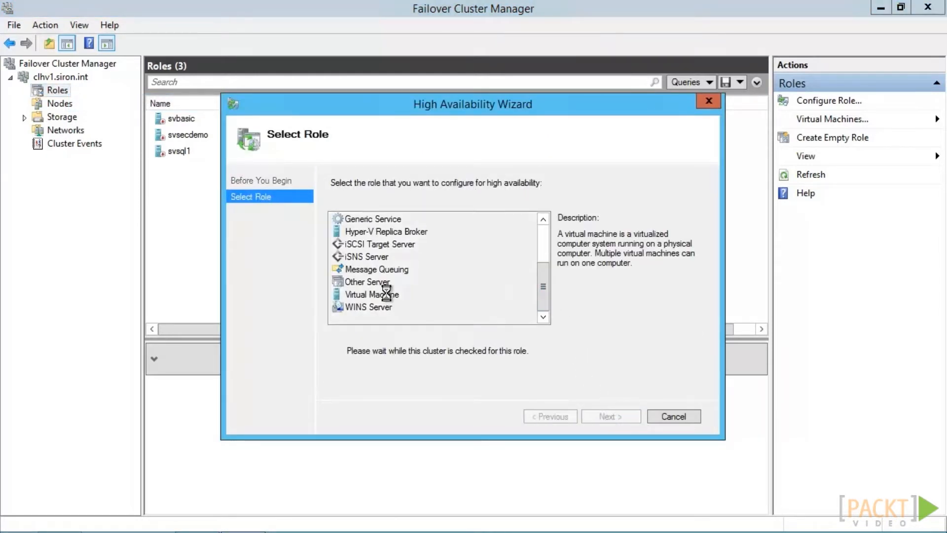
left_click(613, 415)
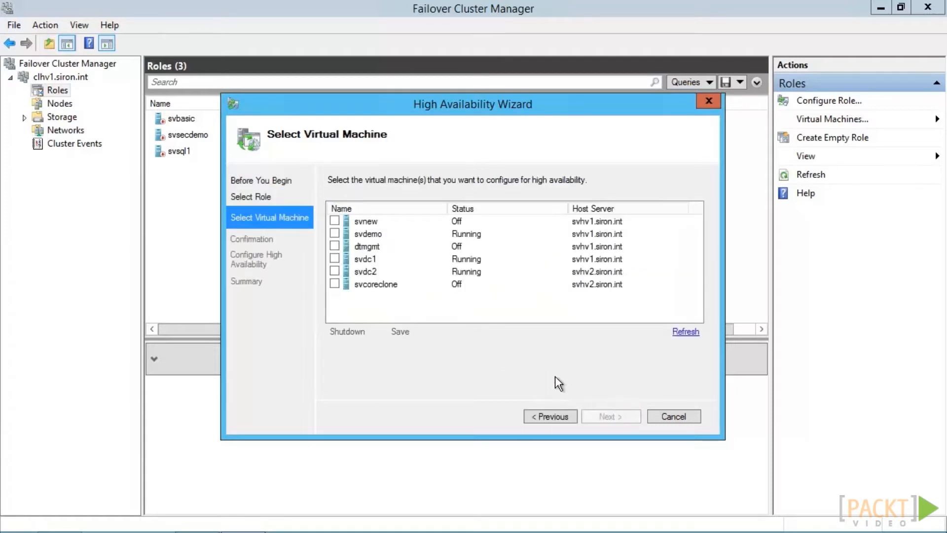
Step: Make the virtual machine svnew highly available, check the wizard's summary and finish the configuration
left_click(334, 221)
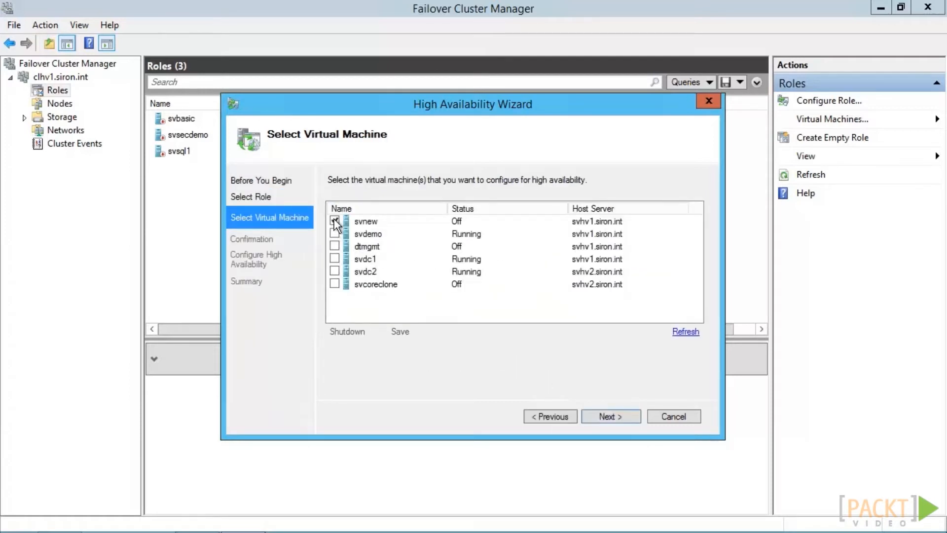
left_click(616, 418)
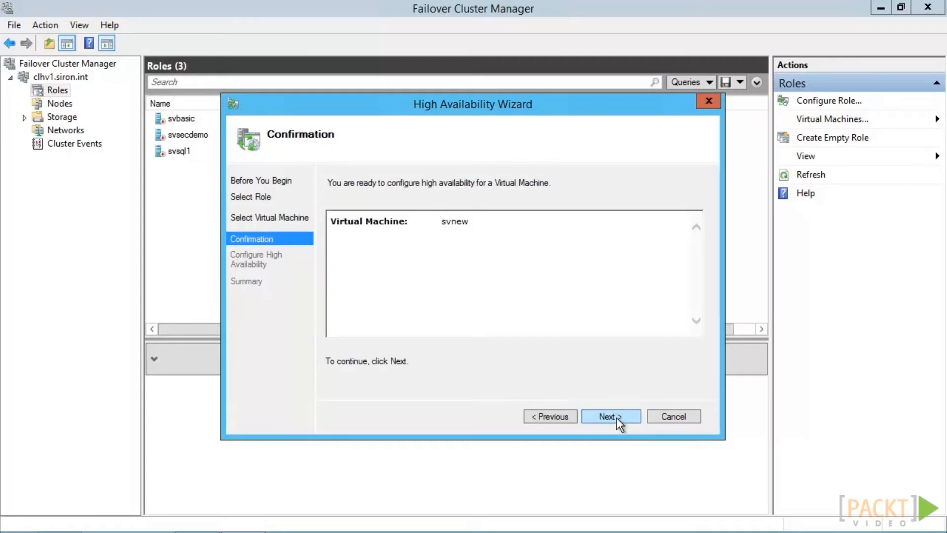
left_click(617, 417)
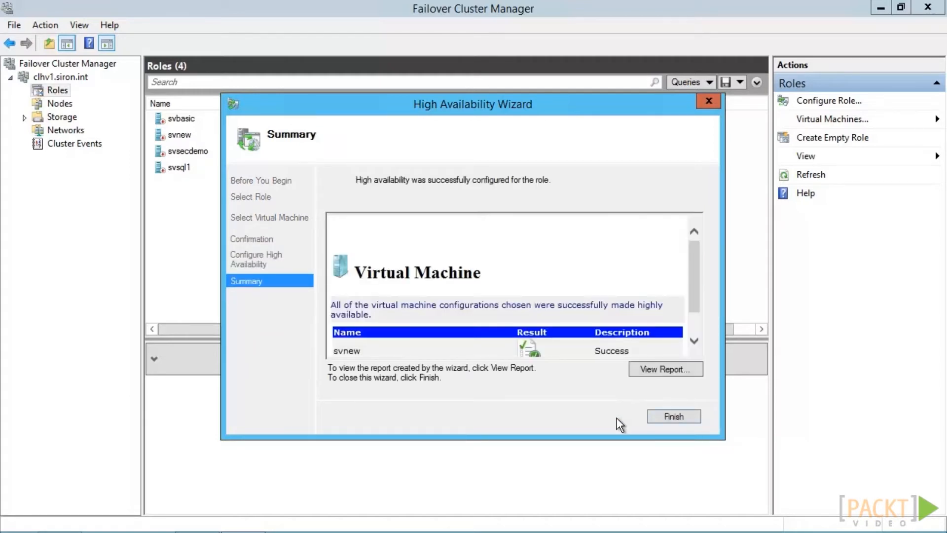
left_click(694, 339)
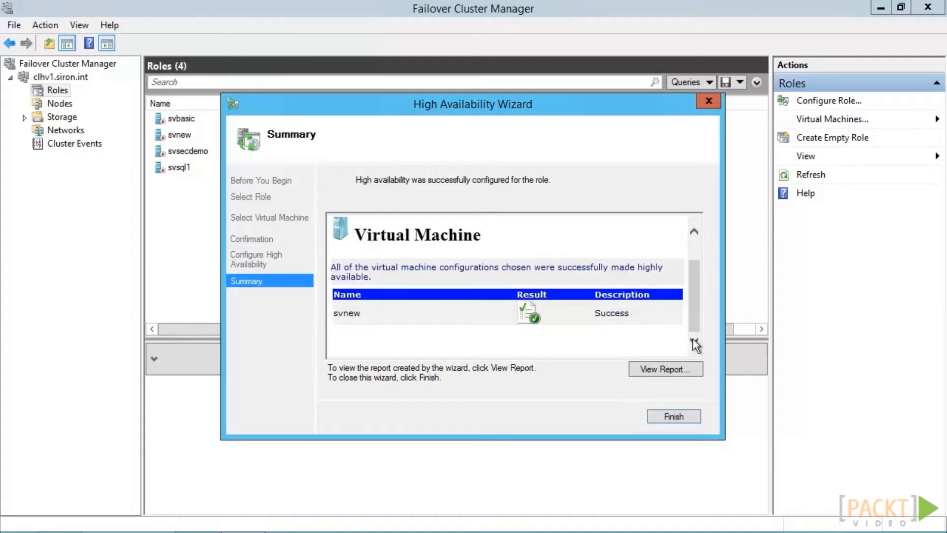
left_click(680, 419)
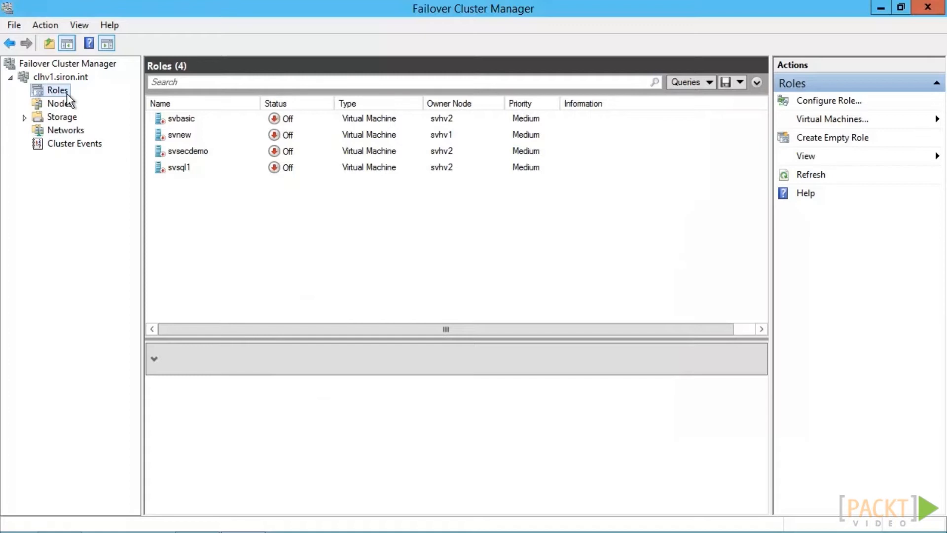
right_click(66, 94)
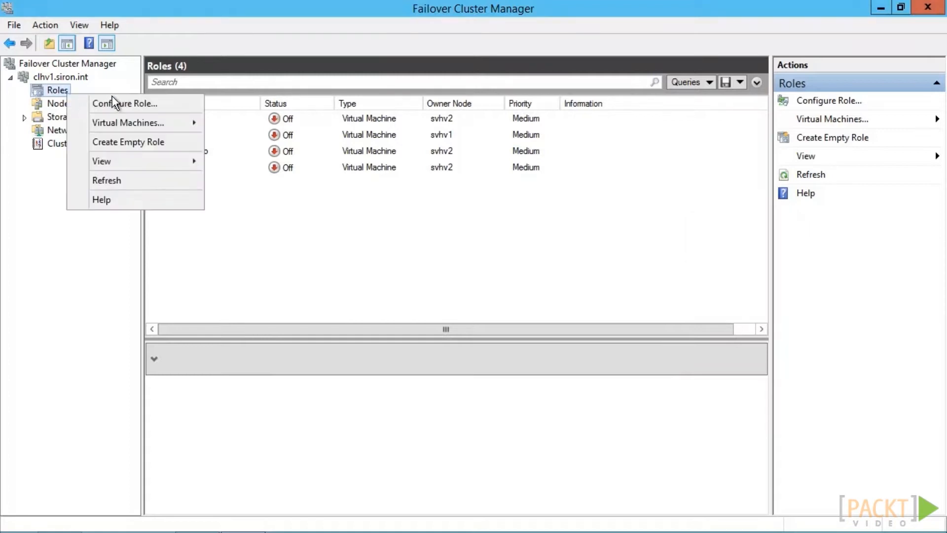
mouse_move(151, 117)
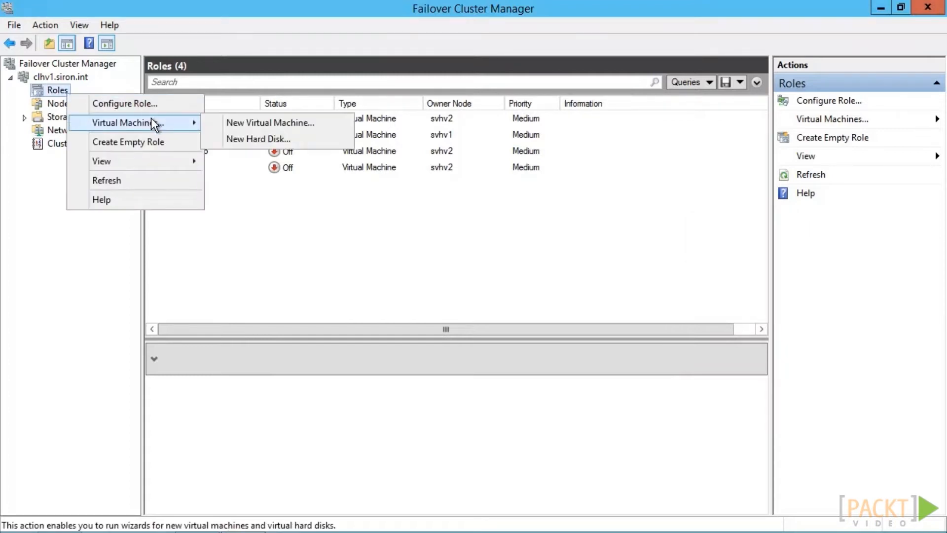
left_click(271, 126)
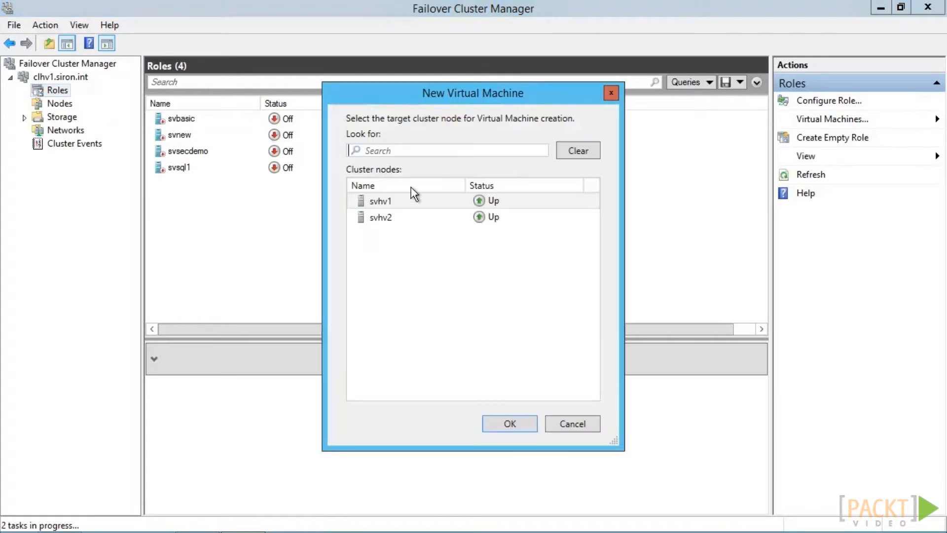
left_click(507, 424)
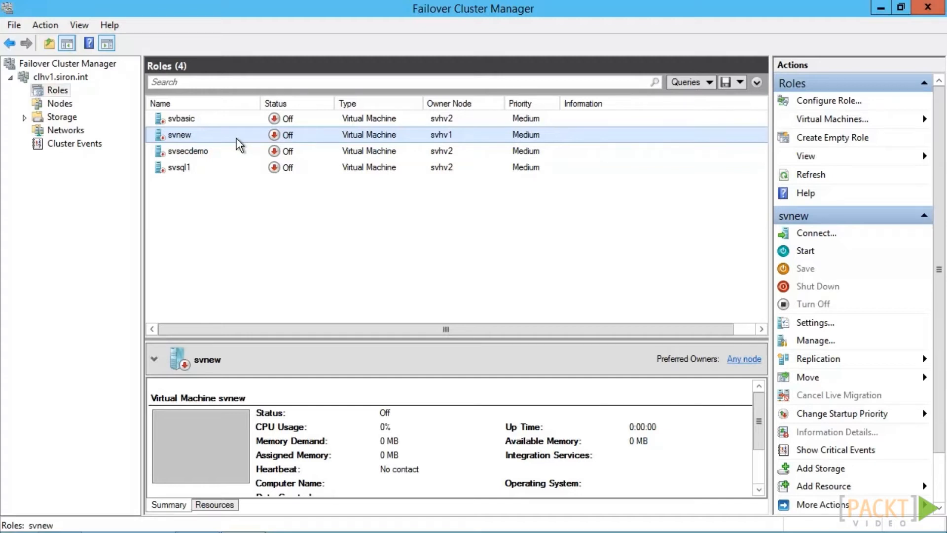
Step: Remove the svnew virtual machine role from the cluster and confirm the removal
right_click(236, 141)
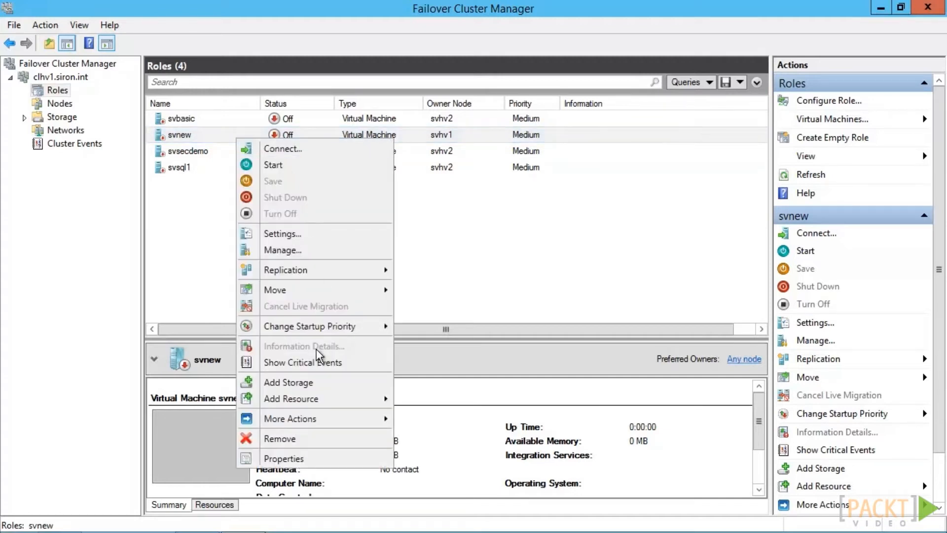
left_click(316, 440)
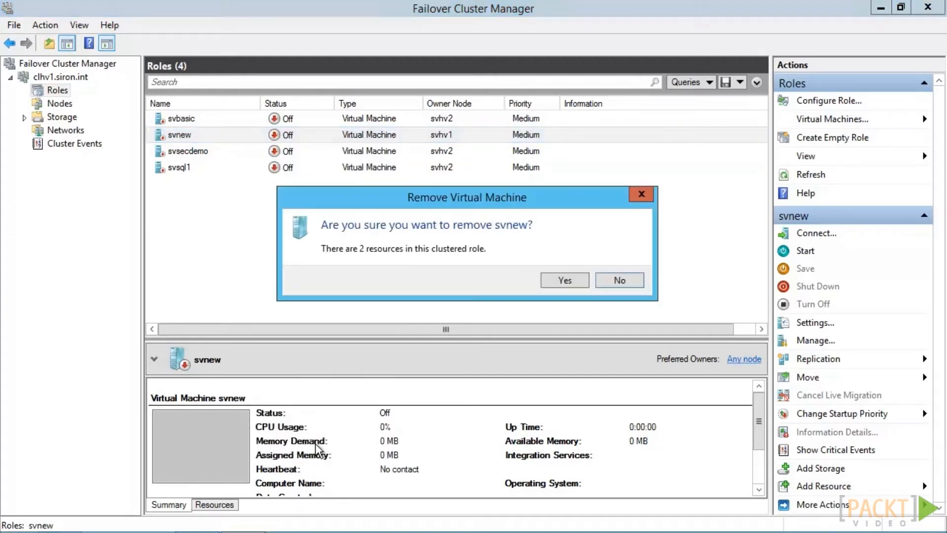
left_click(563, 280)
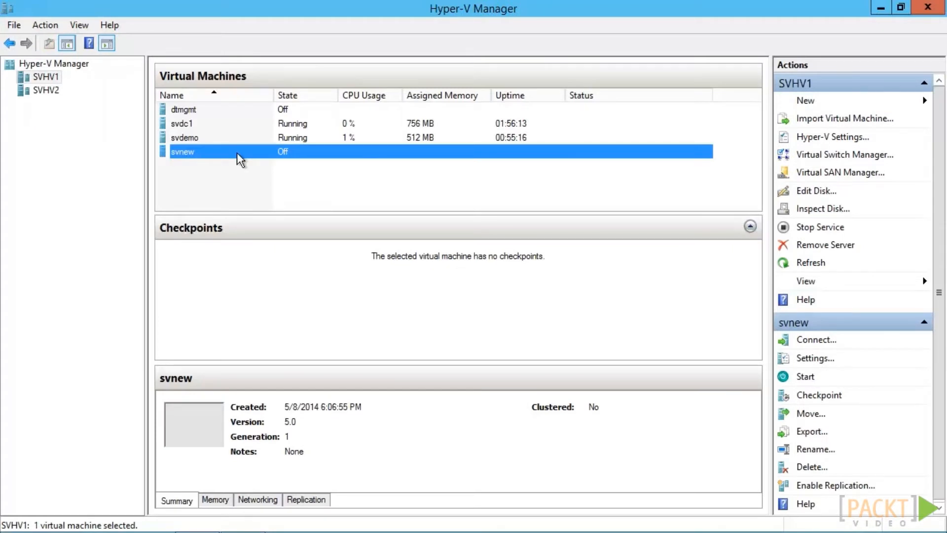
Step: In Hyper-V Manager, delete the virtual machine svnew from SVHV1
right_click(241, 159)
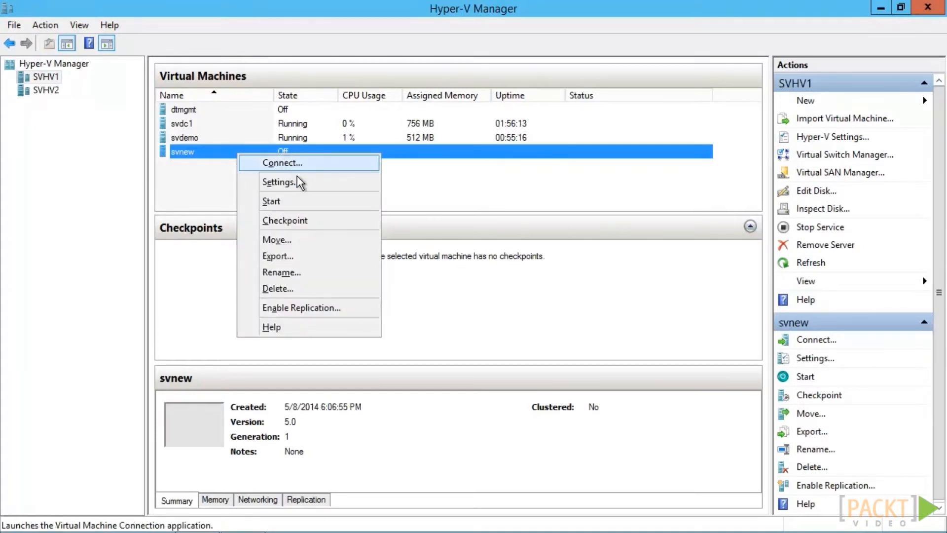
left_click(297, 289)
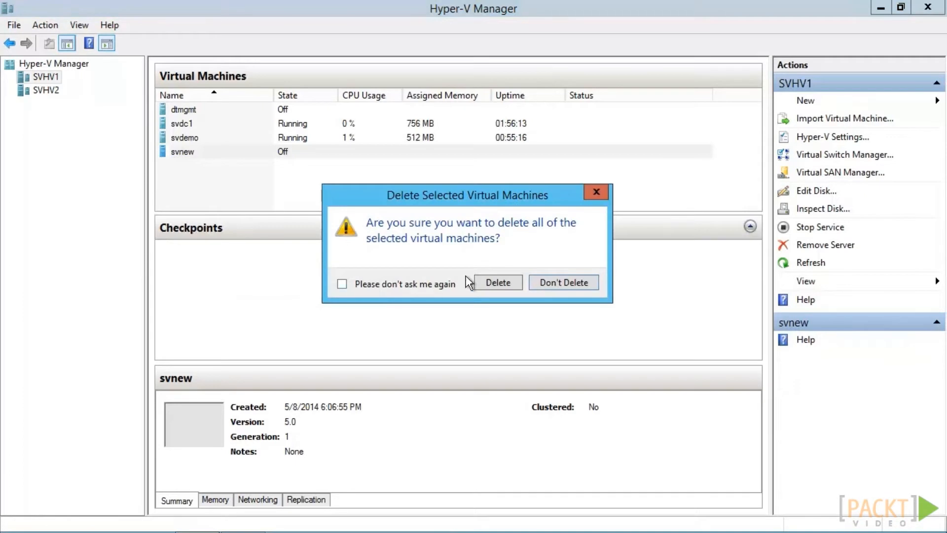
left_click(490, 283)
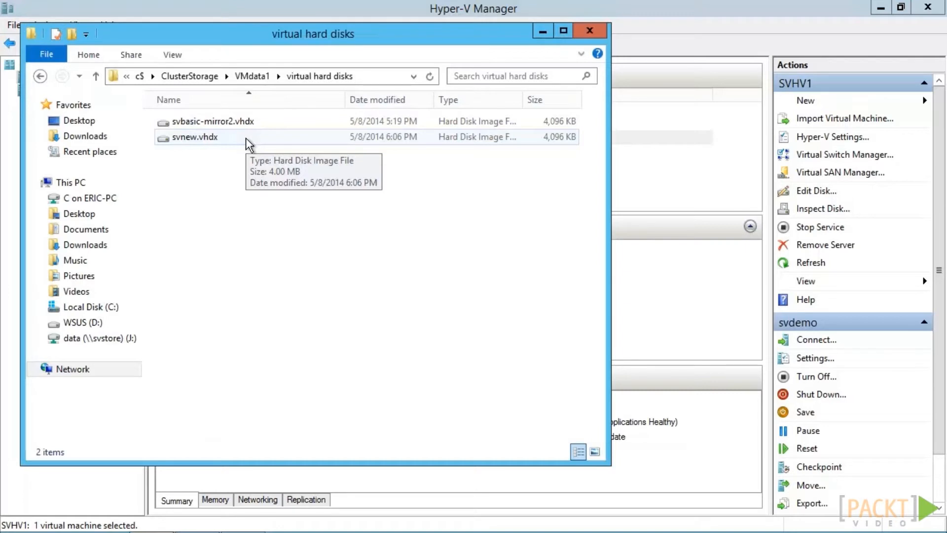
Step: In File Explorer, delete svnew.vhdx from the virtual hard disks folder on VMdata1
left_click(246, 137)
right_click(246, 138)
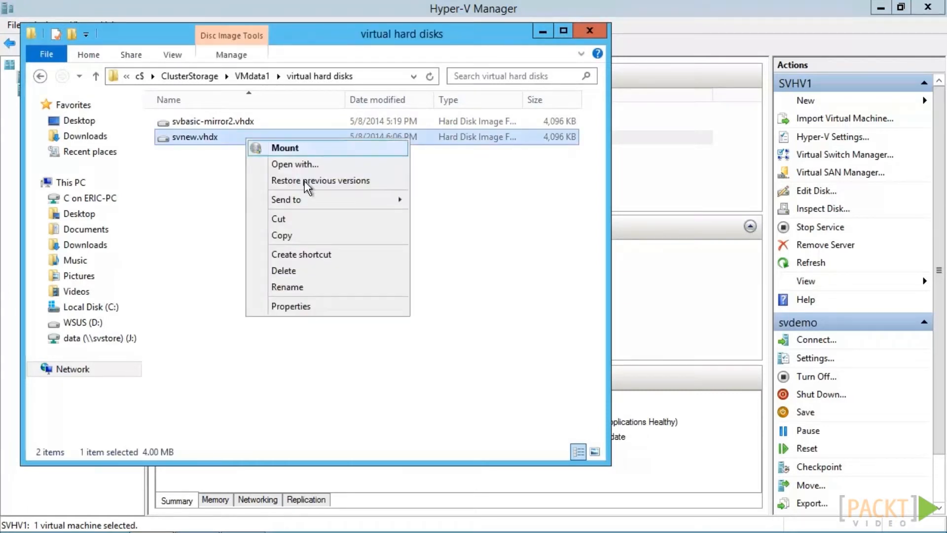
left_click(318, 269)
left_click(531, 338)
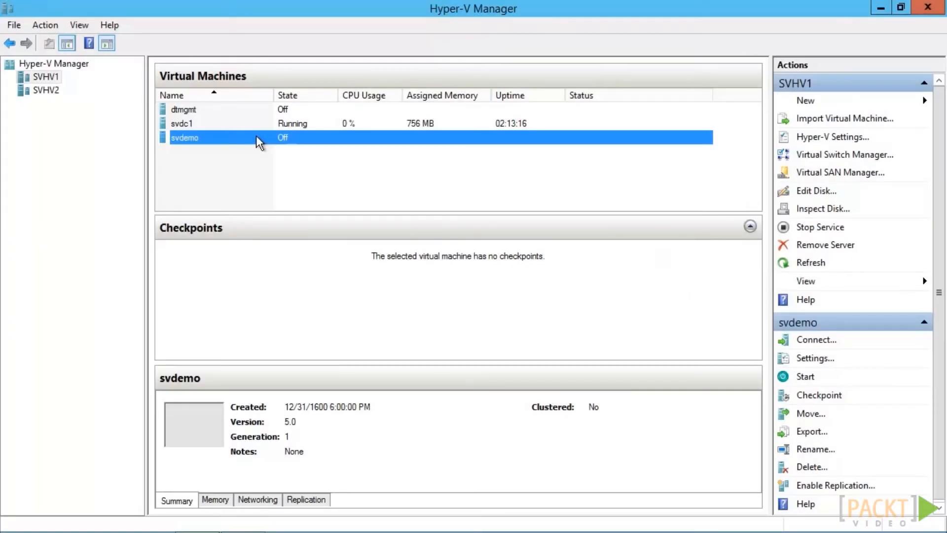
Step: In the settings of virtual machine svdemo, enable Dynamic Memory and set the maximum RAM to 2048 MB
right_click(257, 137)
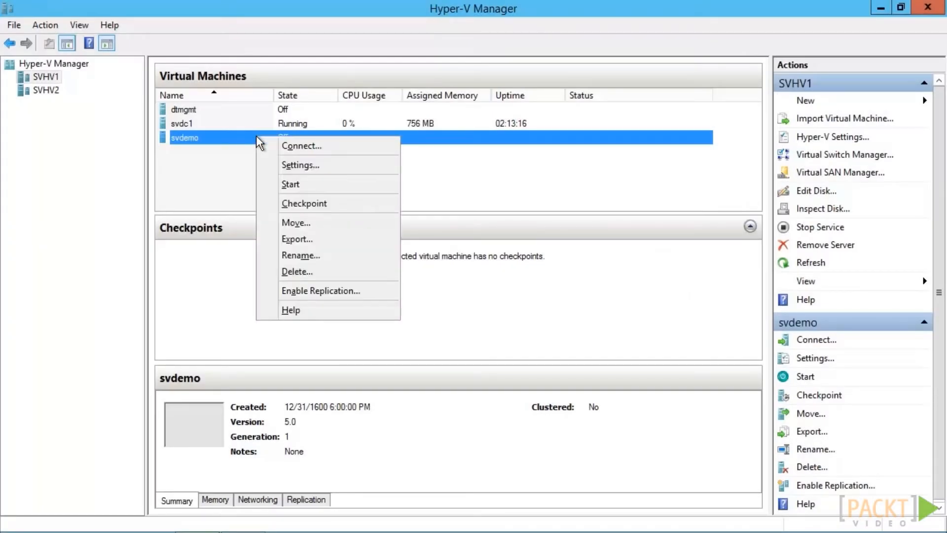
left_click(326, 164)
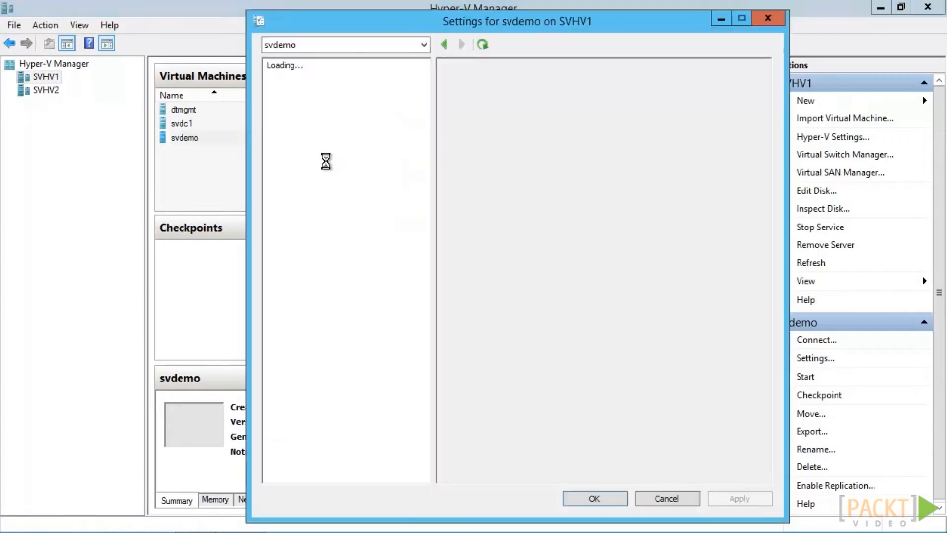
left_click(316, 124)
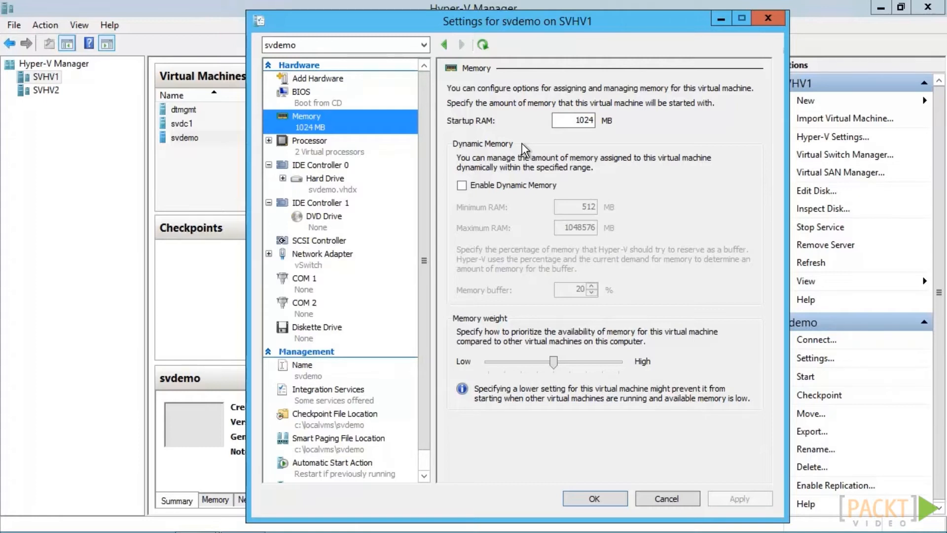
left_click(534, 181)
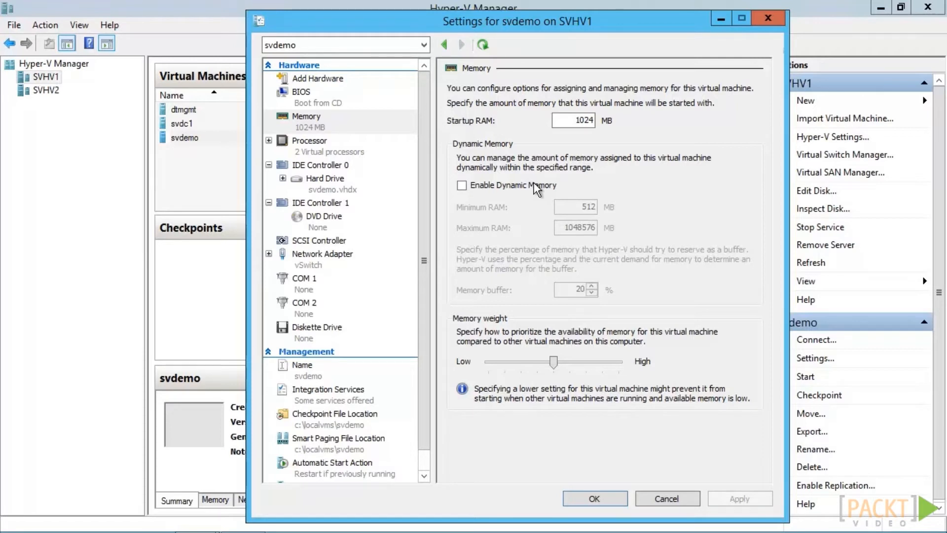
left_click(463, 187)
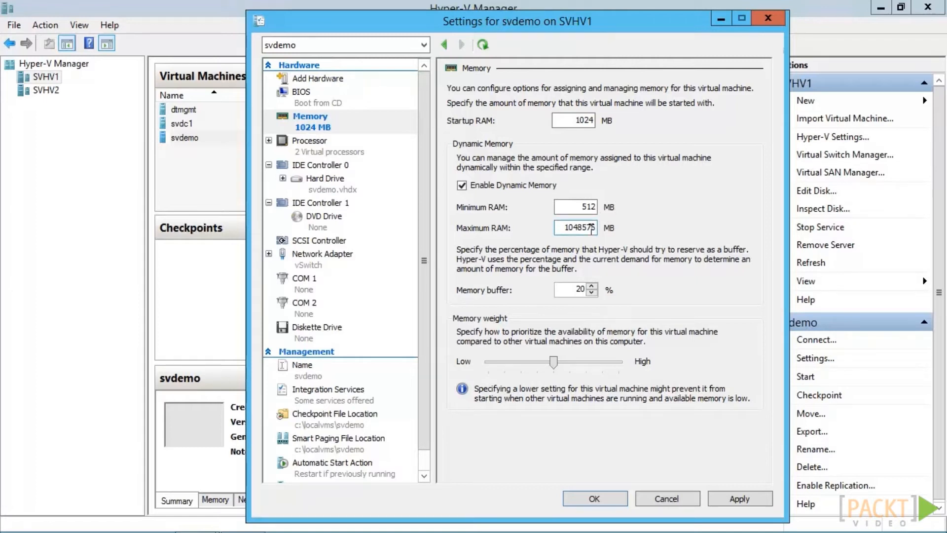
double_click(592, 228)
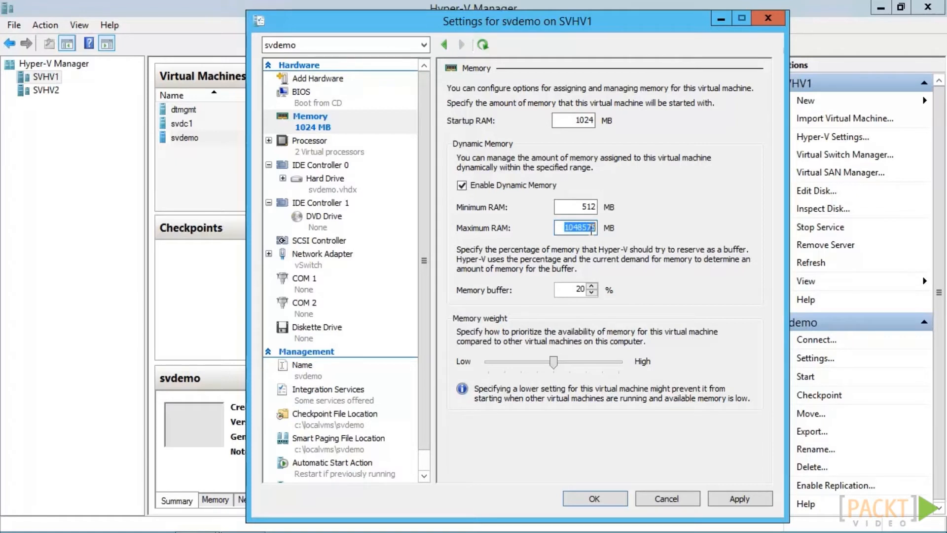
type("2048")
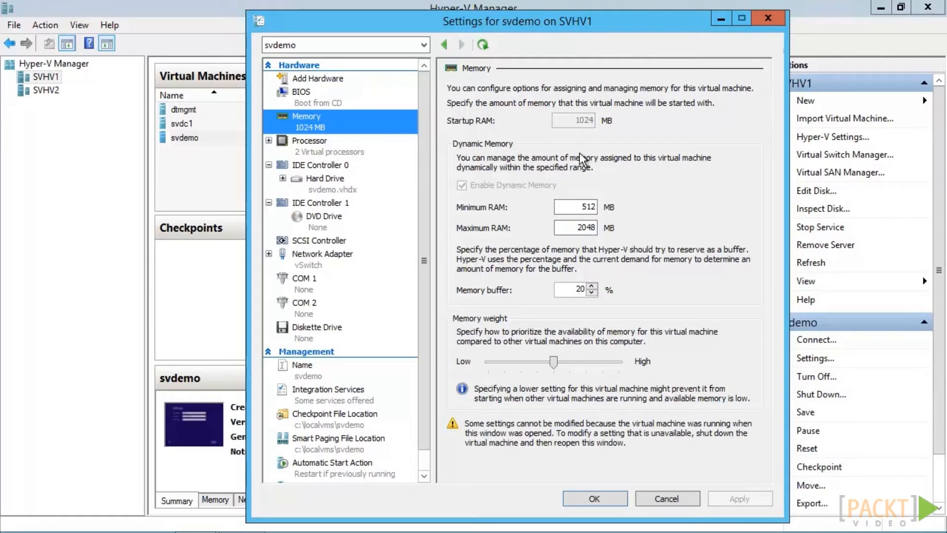
Step: Try to set svdemo's minimum RAM to 1024 MB, and enter 4096 MB as its maximum RAM
double_click(580, 208)
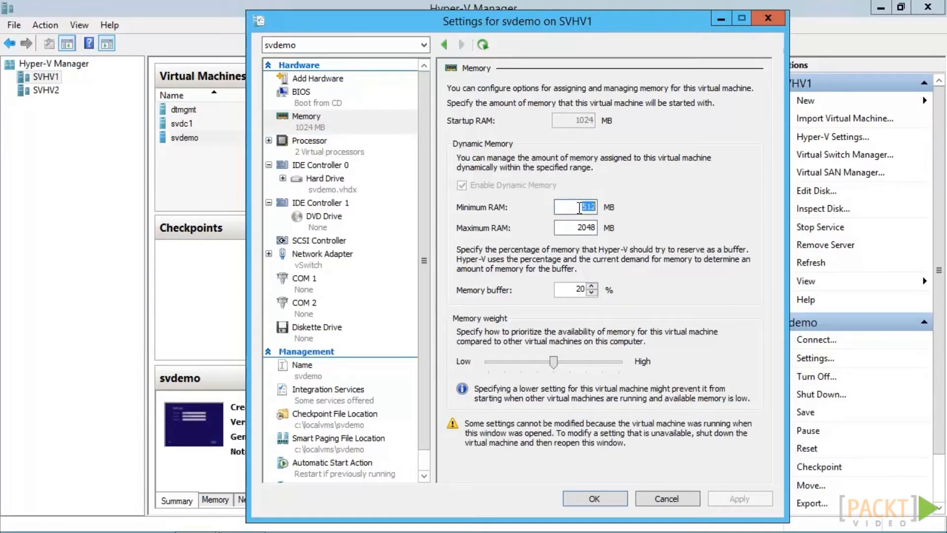
type("1024")
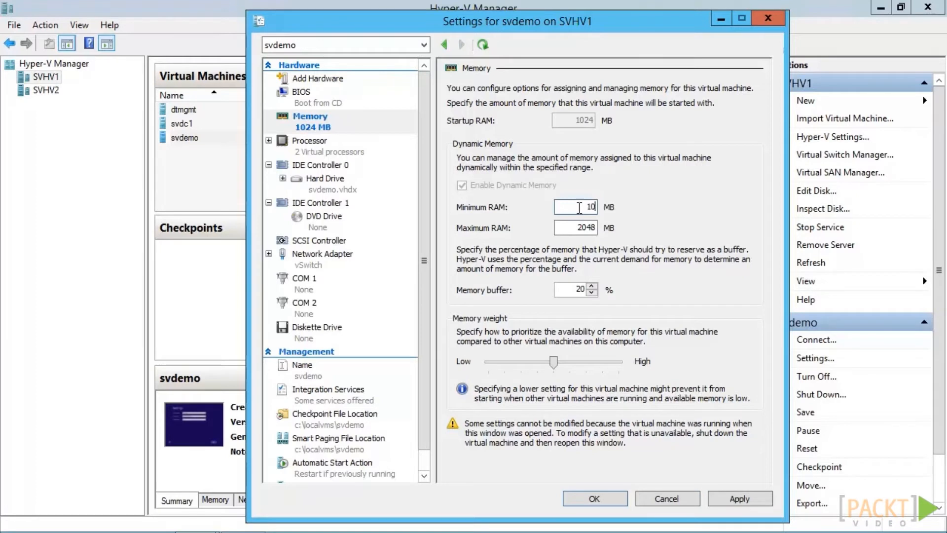
key("Return")
left_click(608, 291)
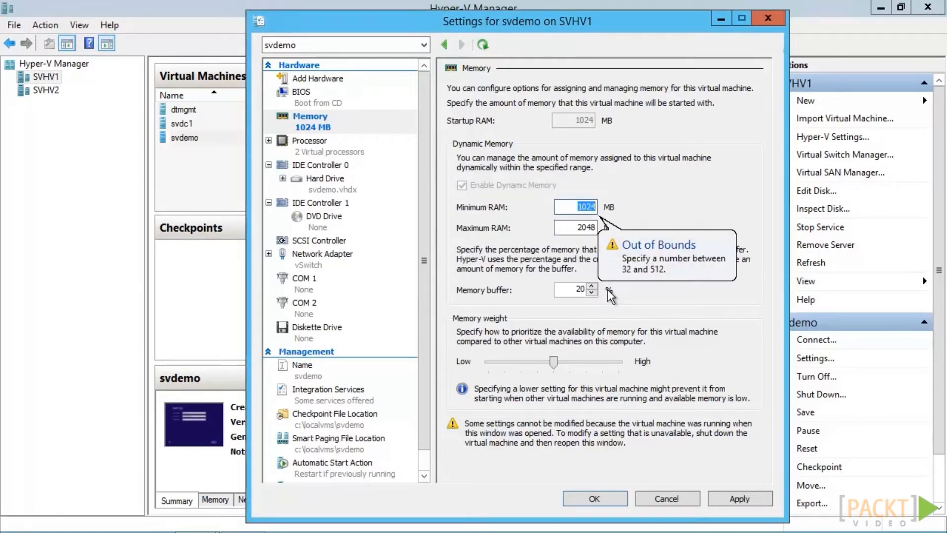
double_click(580, 232)
type("4096")
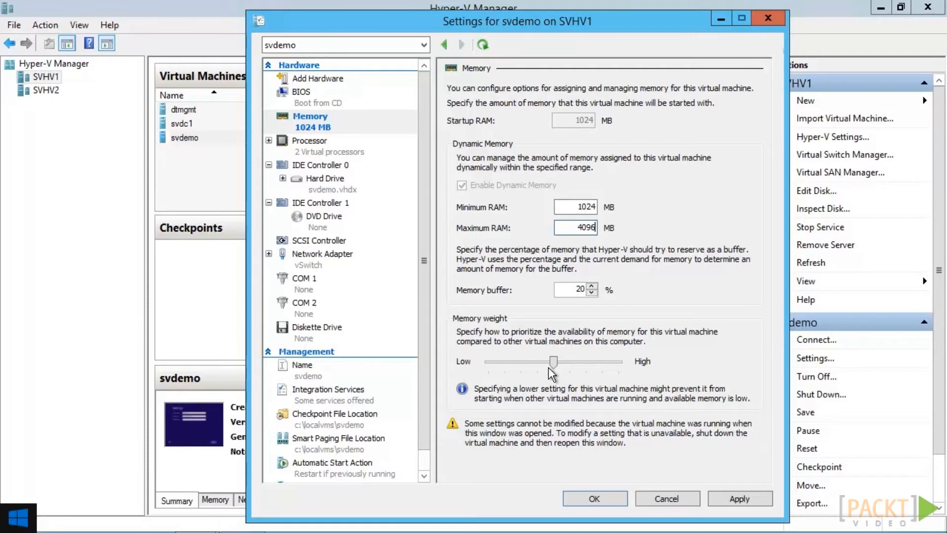
Step: Examine svdemo's virtual processor count, resource controls and the settings nested under Processor
left_click(381, 145)
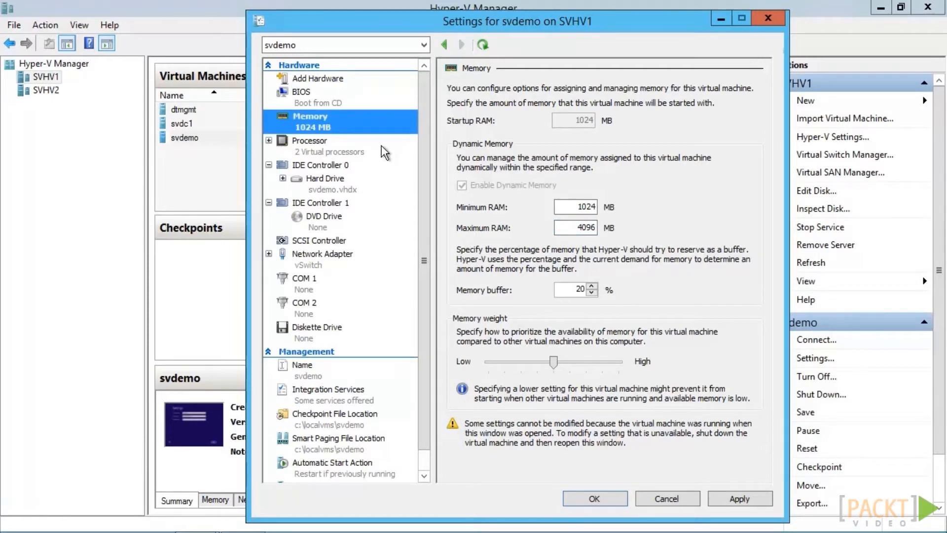
left_click(382, 147)
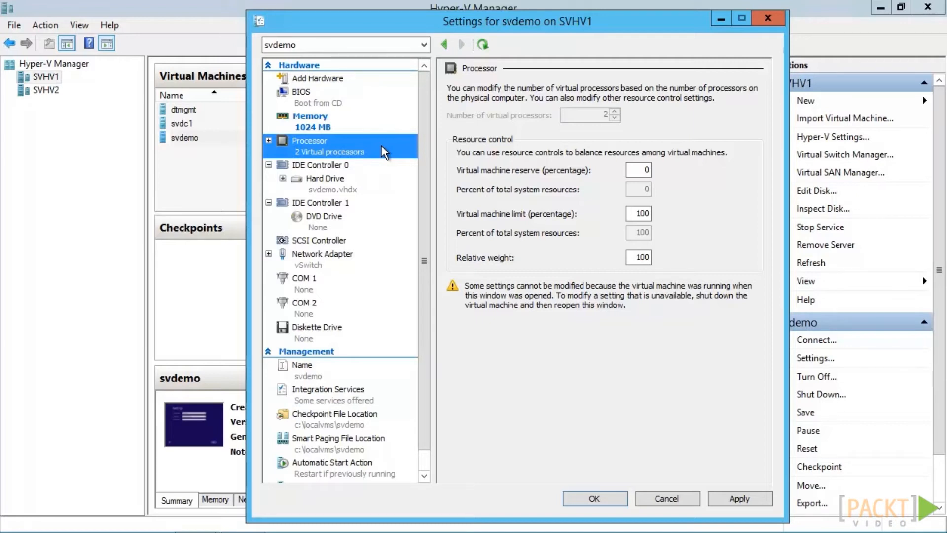
left_click(269, 140)
left_click(318, 179)
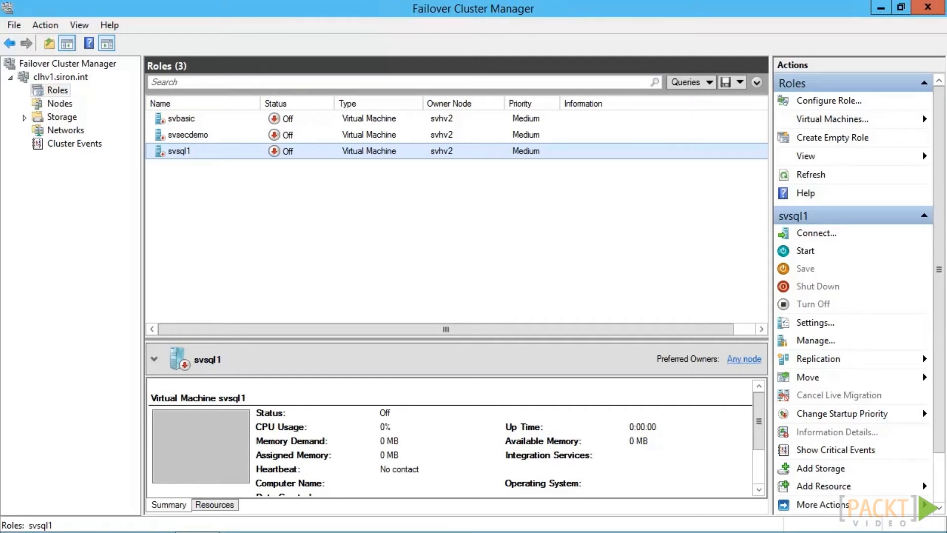
Step: In Failover Cluster Manager, open the settings of svsql1 and examine its two IDE controllers and SCSI controller
right_click(189, 155)
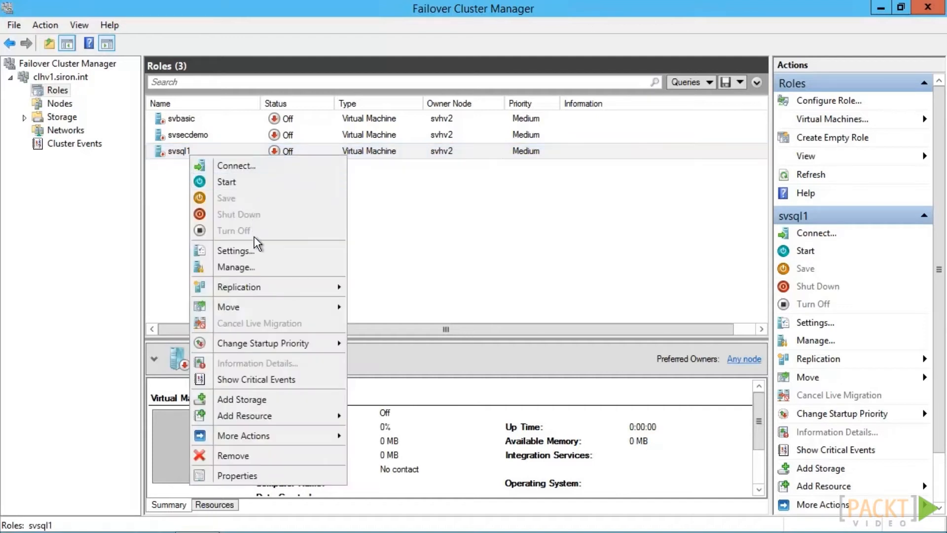
left_click(255, 250)
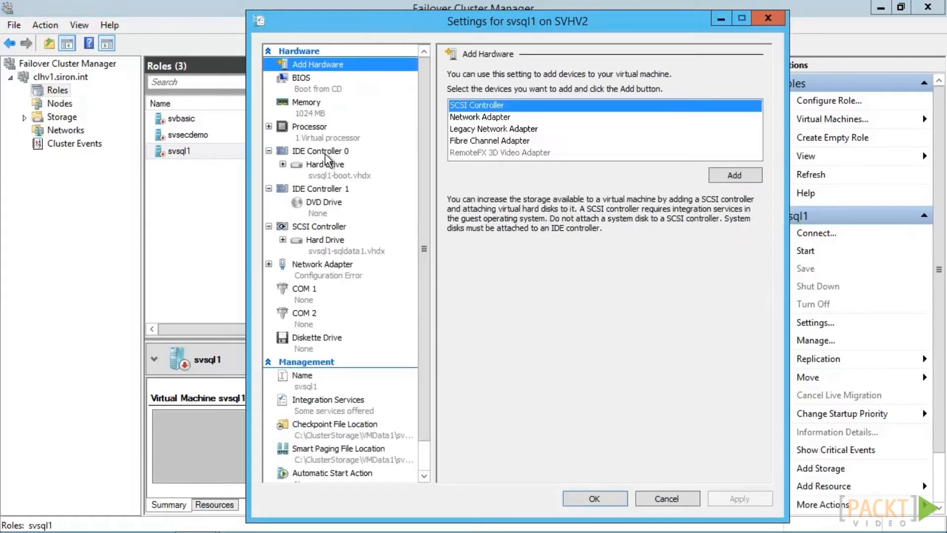
left_click(325, 153)
left_click(324, 191)
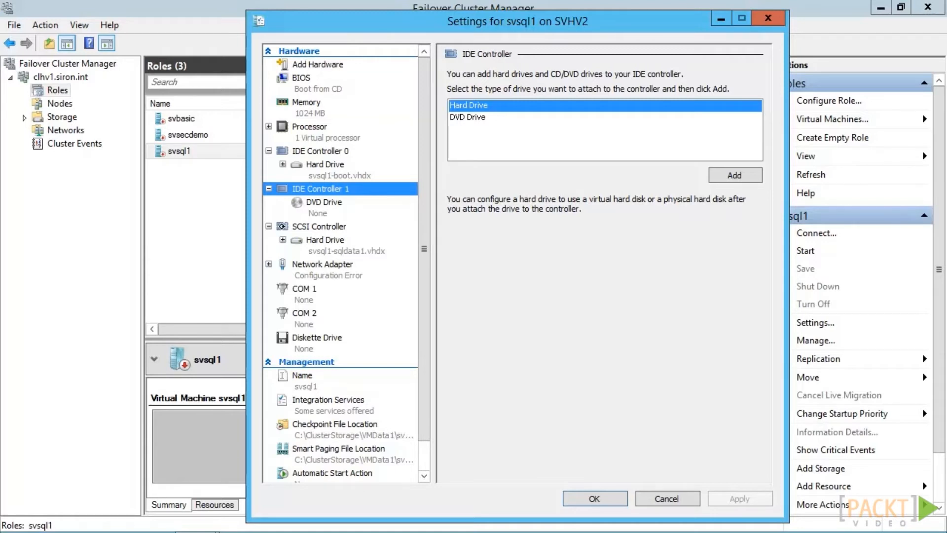
left_click(324, 226)
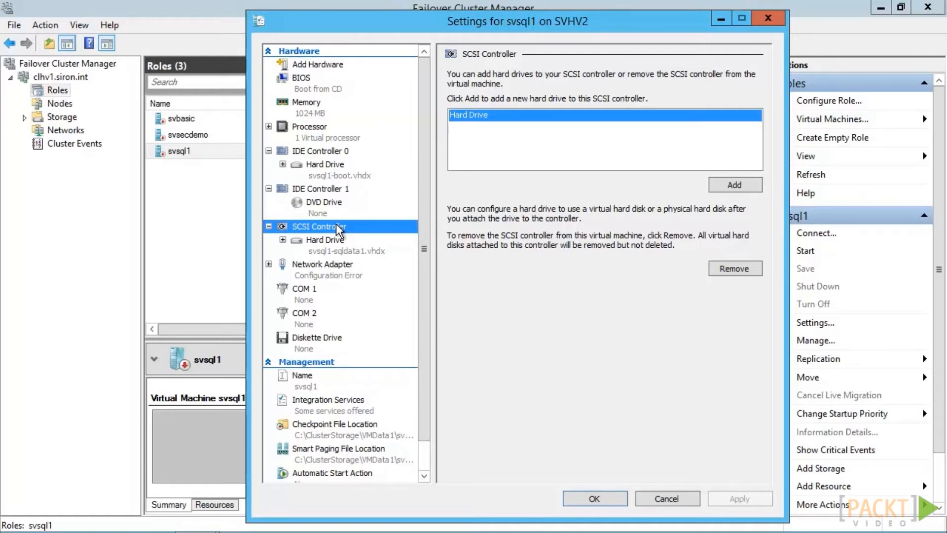
Step: Examine the controller choices for svsql1's boot disk, and start editing svsql1-boot.vhdx up to the choice of action
left_click(391, 174)
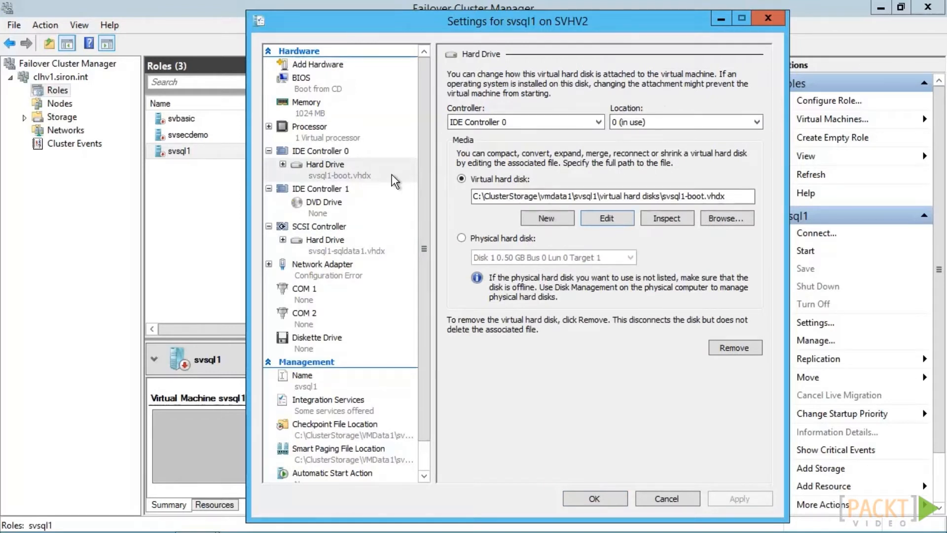
left_click(535, 120)
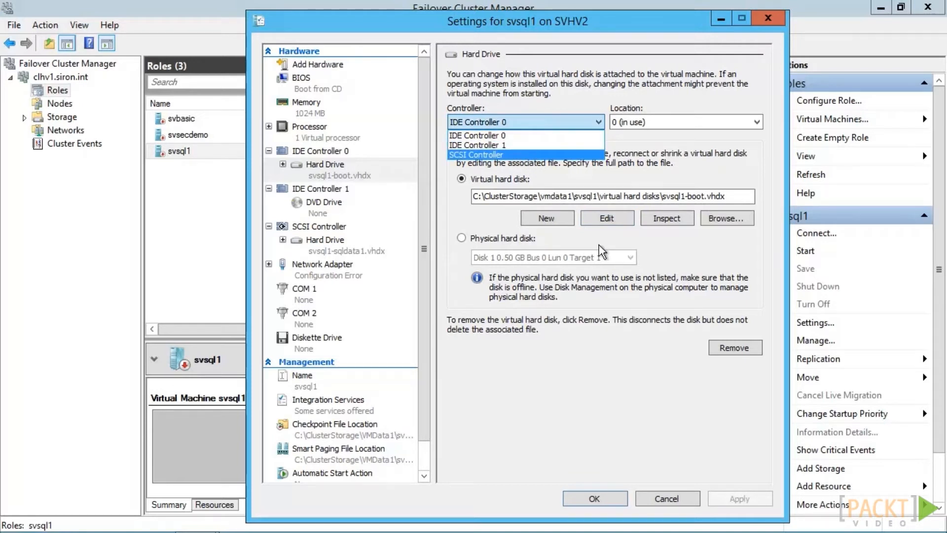
left_click(604, 221)
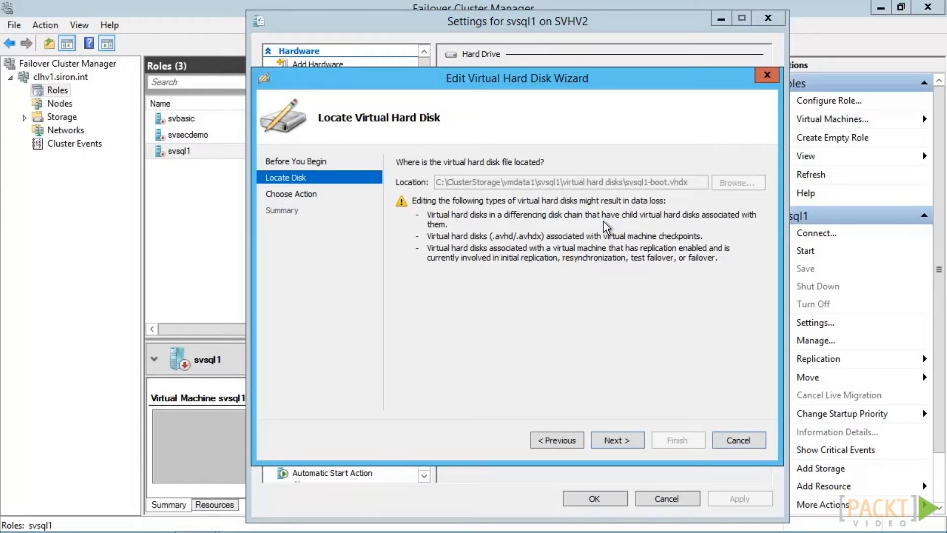
key("Return")
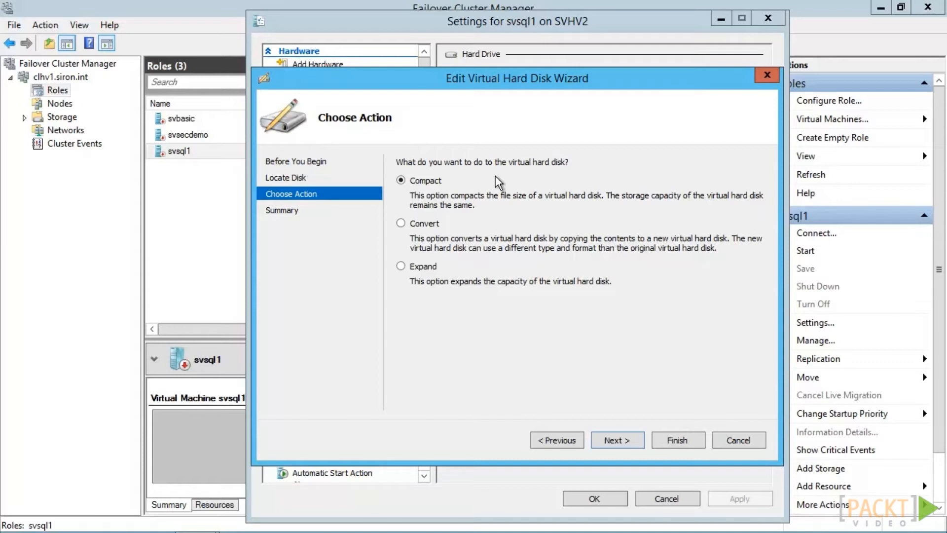
Step: Review the Convert action's disk format and disk type options for svsql1-boot.vhdx, and return to the choice of action
left_click(416, 223)
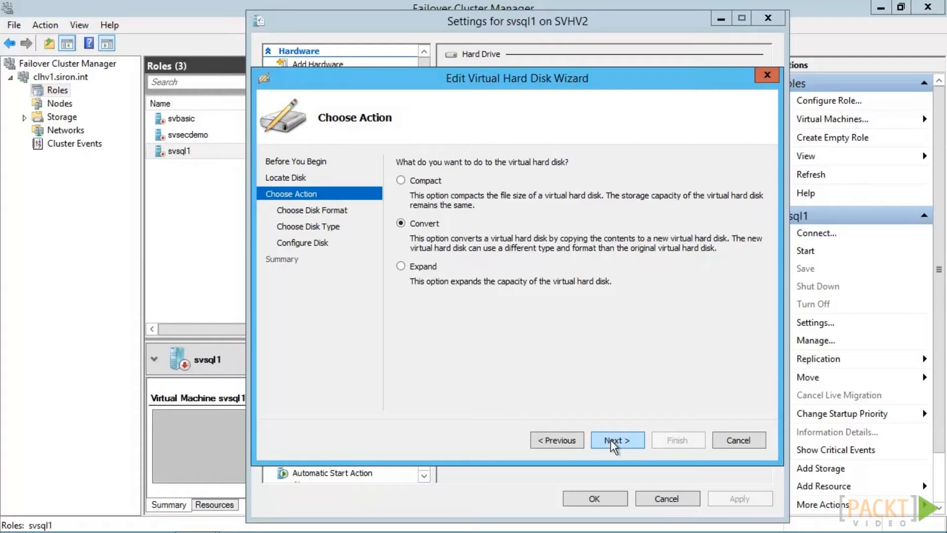
left_click(611, 439)
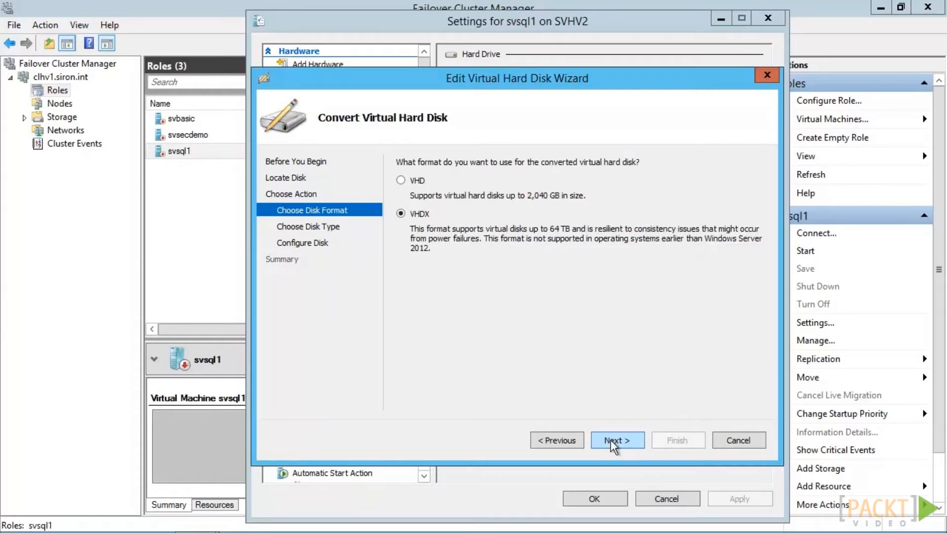
left_click(611, 439)
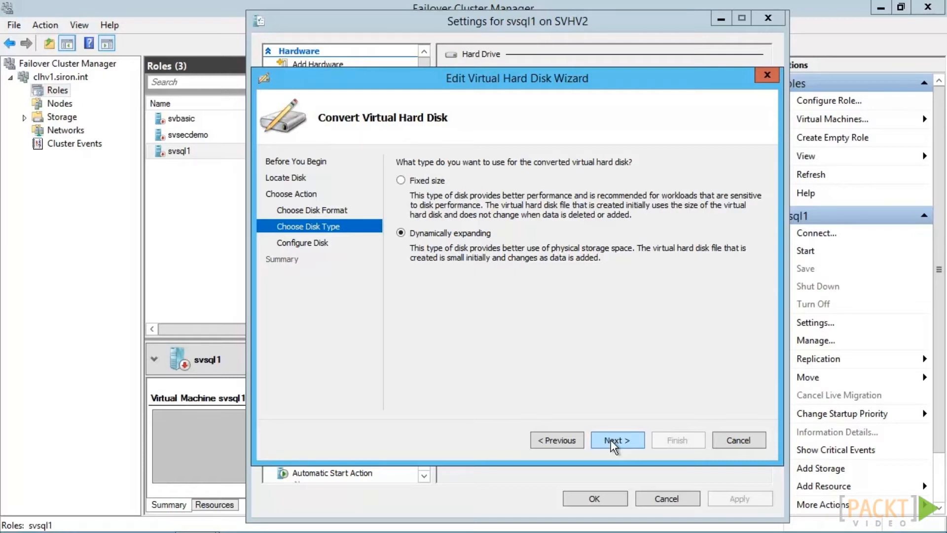
left_click(577, 442)
left_click(571, 443)
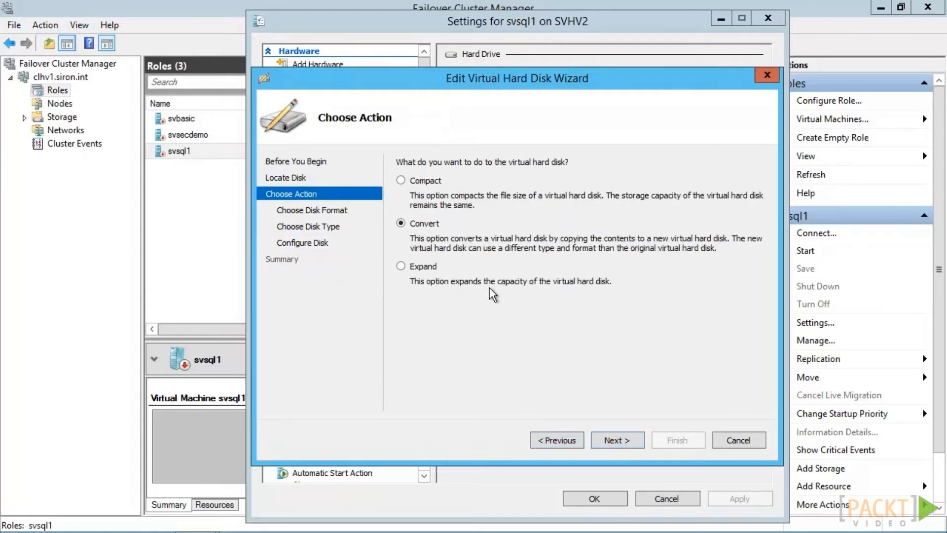
Step: Review the Expand action's new size setting for svsql1-boot.vhdx, and leave the wizard and svsql1's settings
left_click(429, 268)
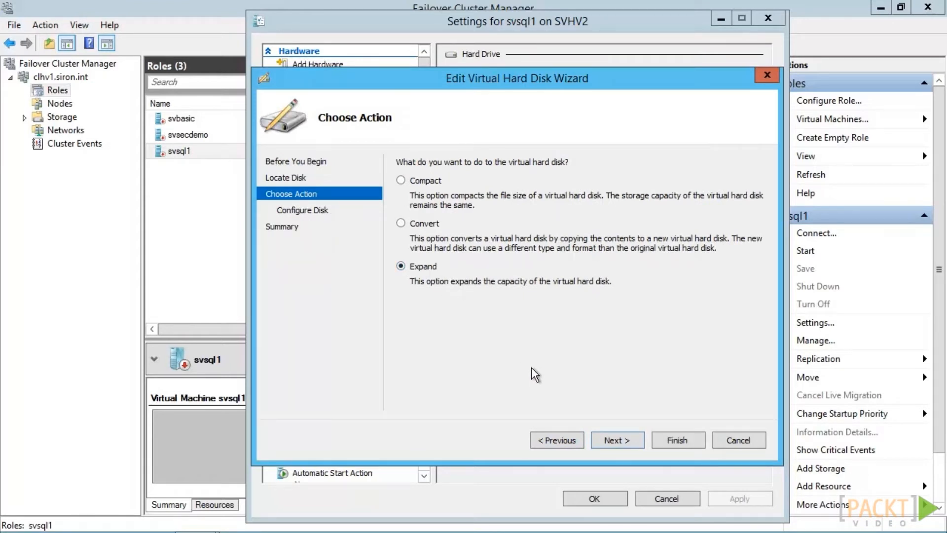
left_click(615, 438)
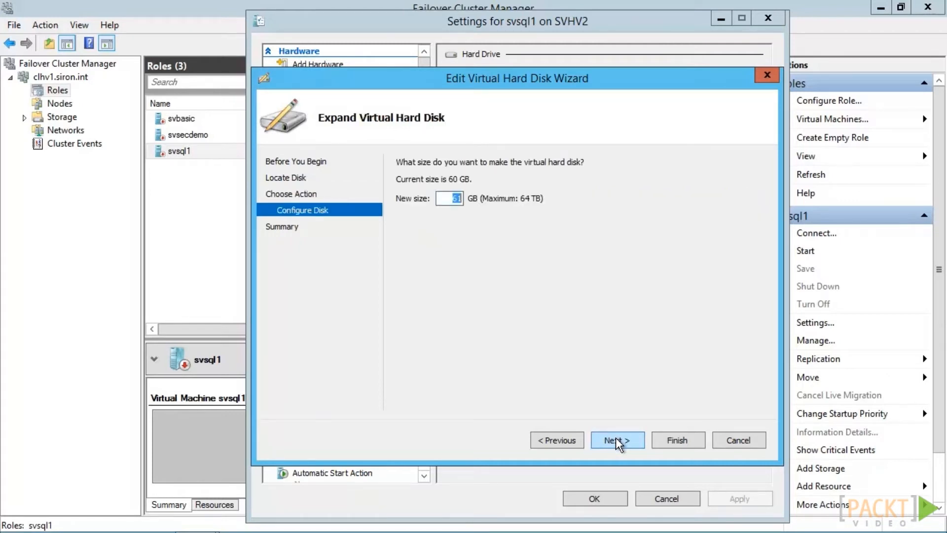
left_click(678, 440)
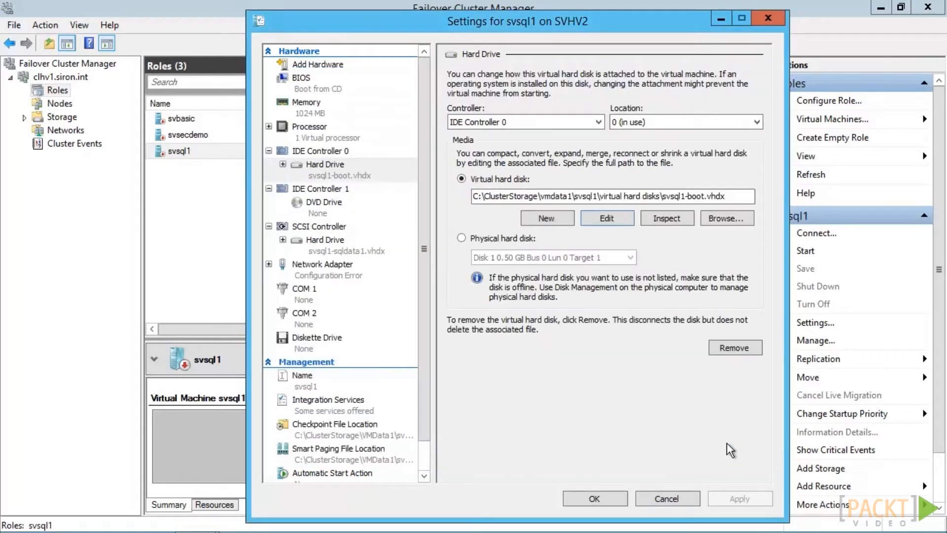
left_click(682, 496)
Step: Open the settings of virtual machine svbasic and display its diff-demo.vhdx hard drive on the SCSI controller
left_click(201, 118)
right_click(203, 119)
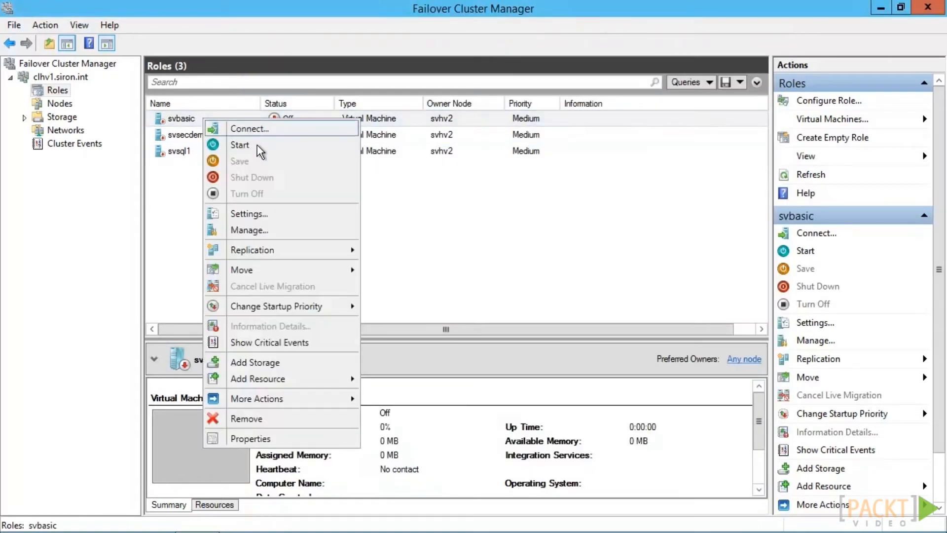
left_click(259, 213)
left_click(340, 294)
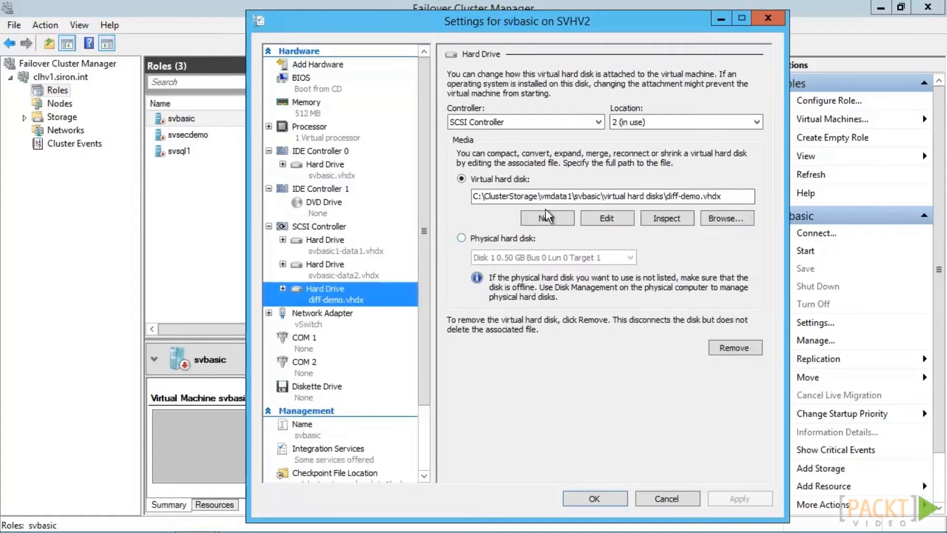
Step: Review merging diff-demo.vhdx into its parent or a new virtual hard disk, cancel the edit, and inspect the disk and its parent
left_click(603, 215)
left_click(433, 302)
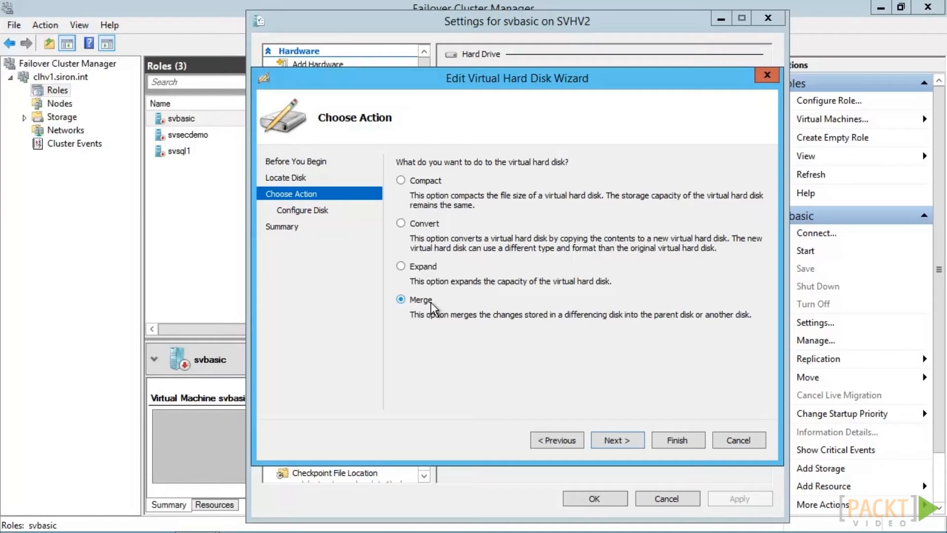
left_click(619, 440)
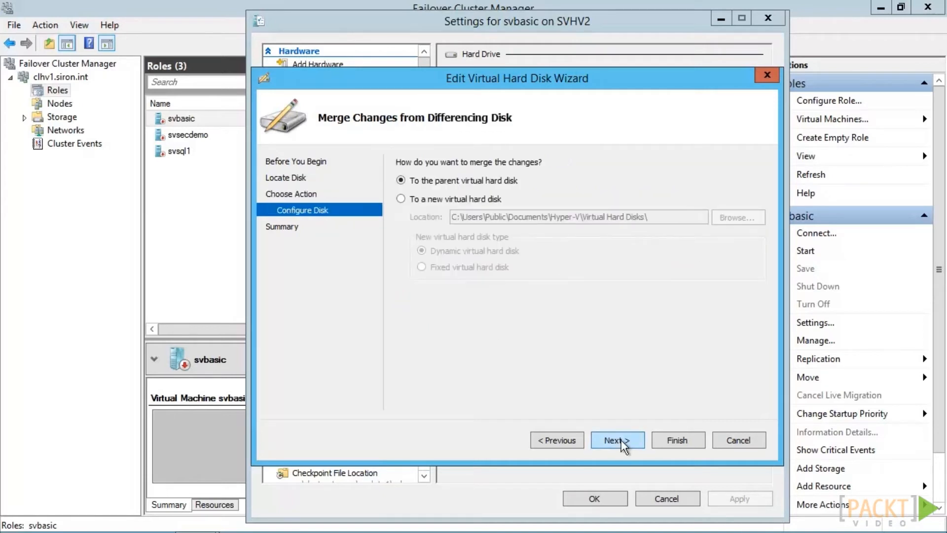
left_click(494, 196)
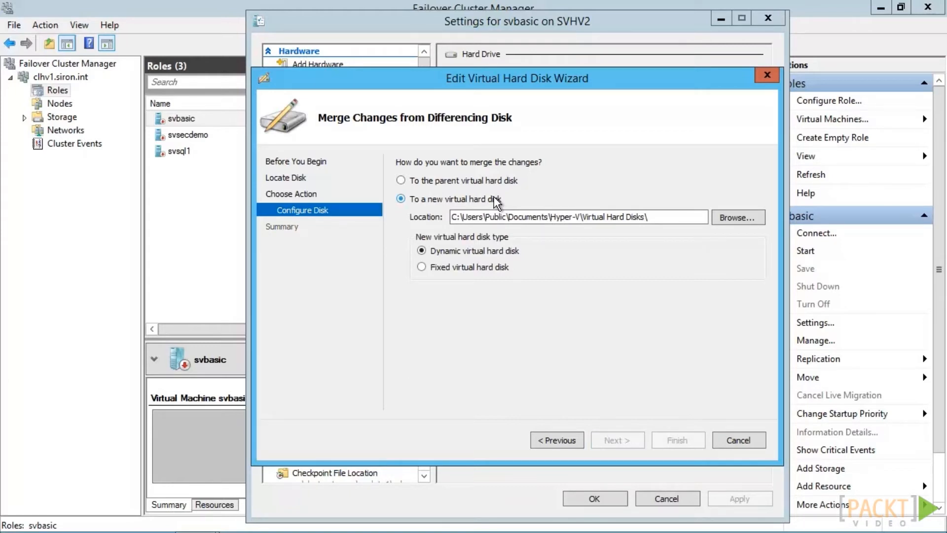
left_click(738, 441)
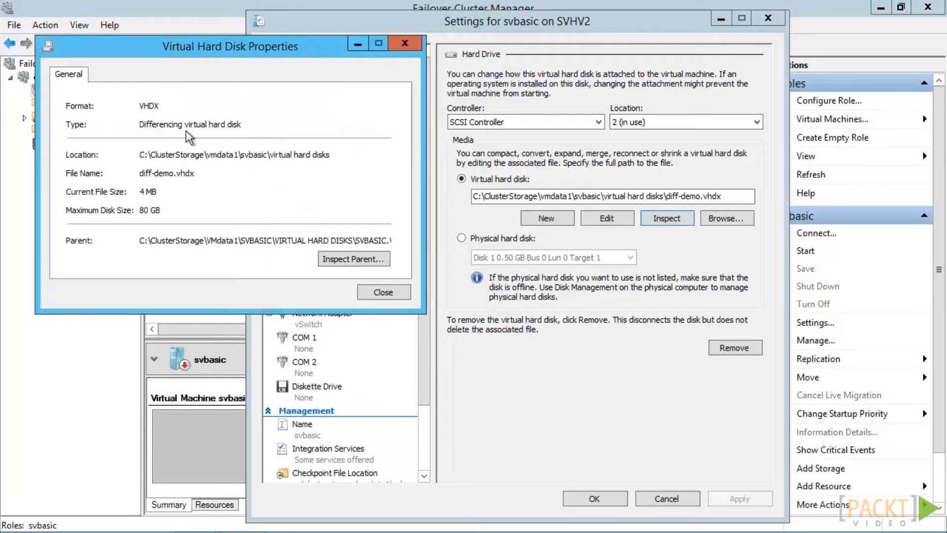
left_click(349, 253)
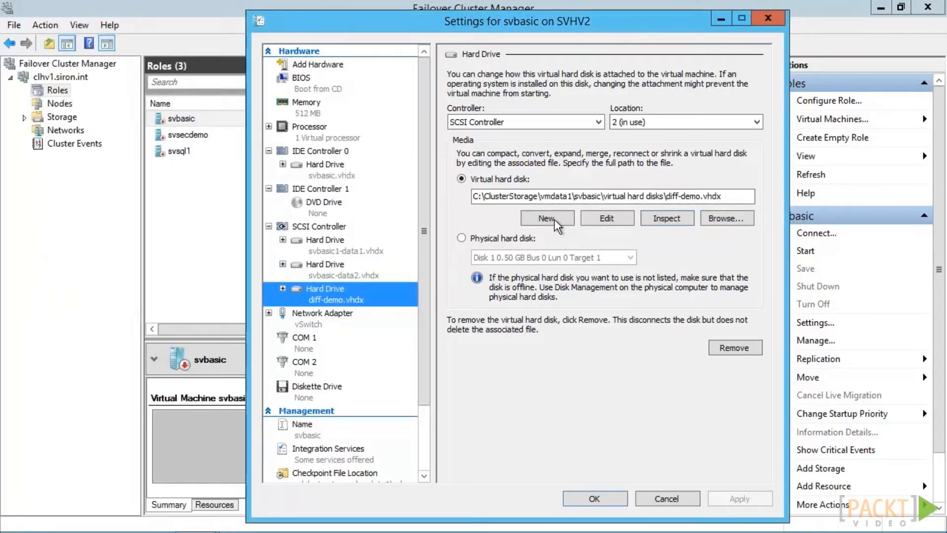
Step: Add a hard drive to svbasic's SCSI controller and define a new dynamically expanding VHDX disk named svbasicnew for it
left_click(346, 227)
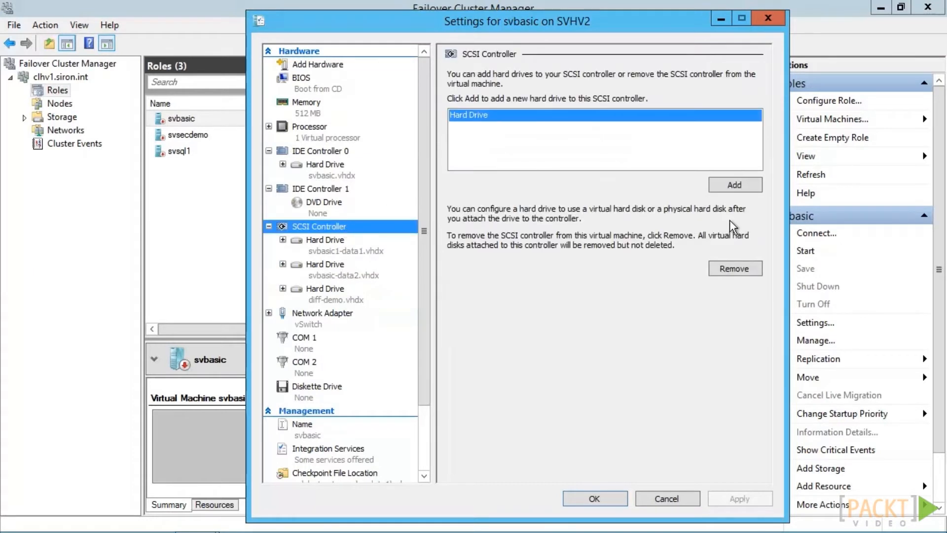
left_click(730, 187)
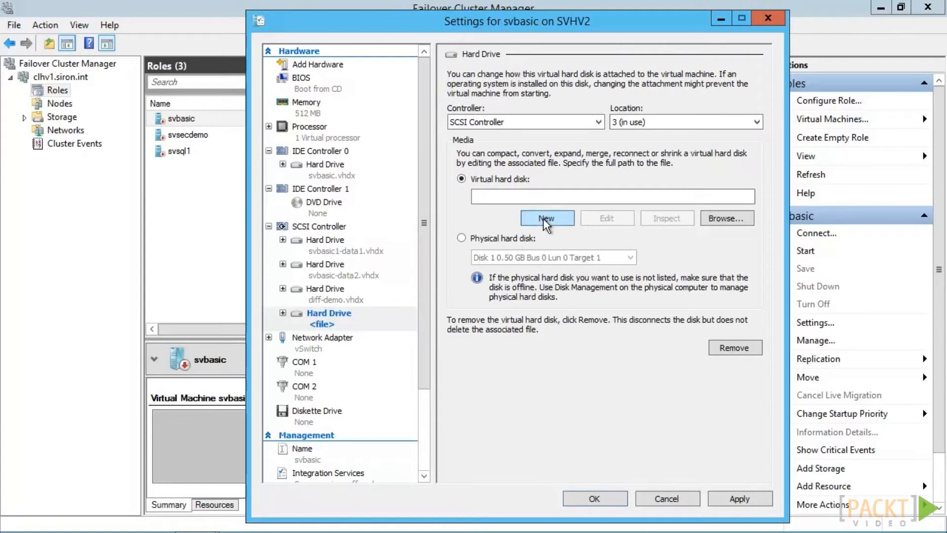
left_click(543, 218)
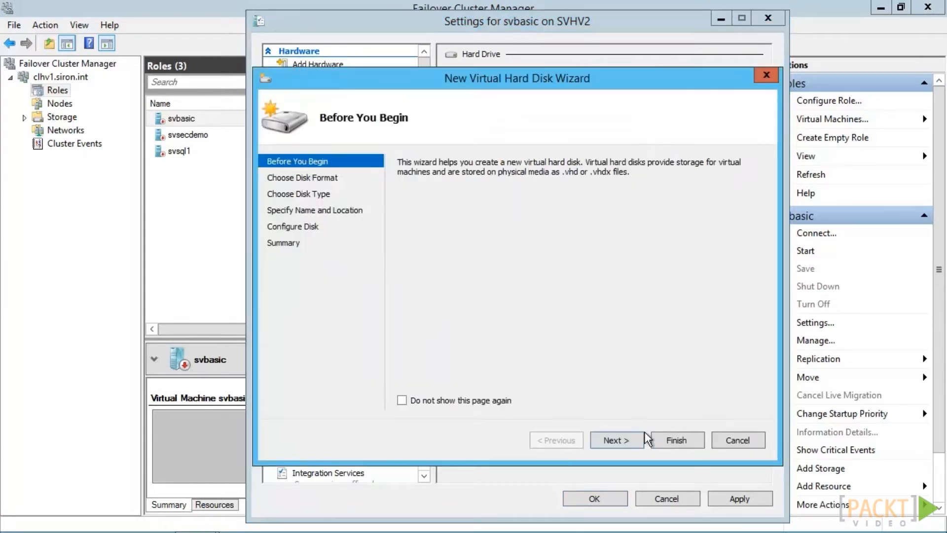
left_click(625, 445)
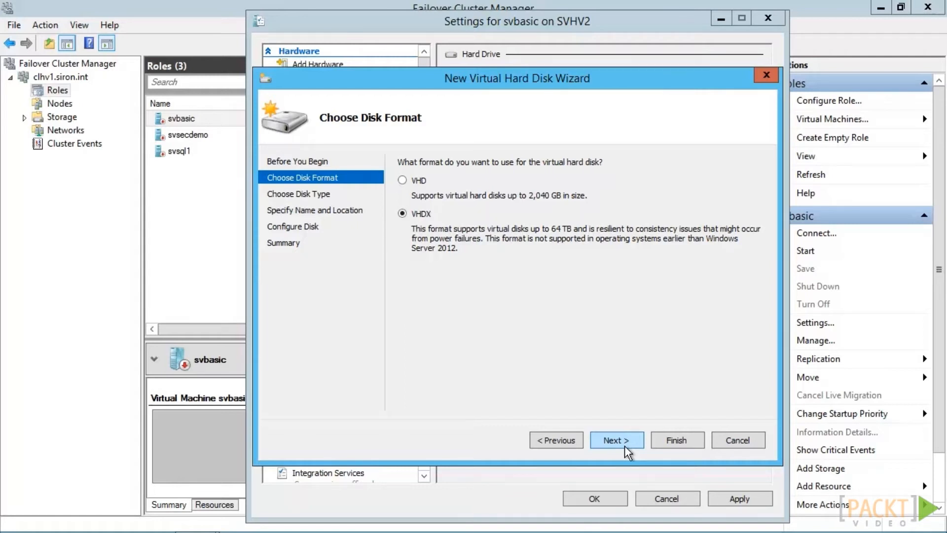
left_click(625, 445)
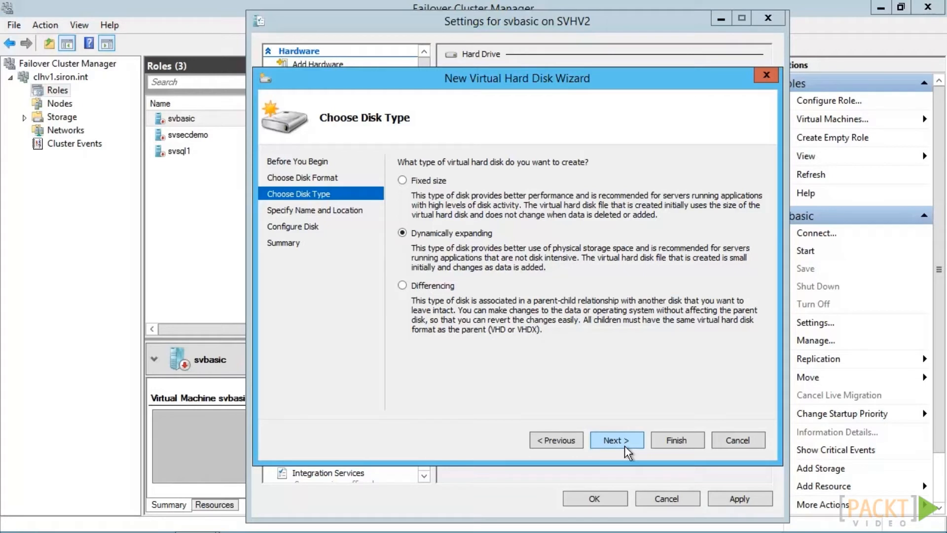
left_click(625, 445)
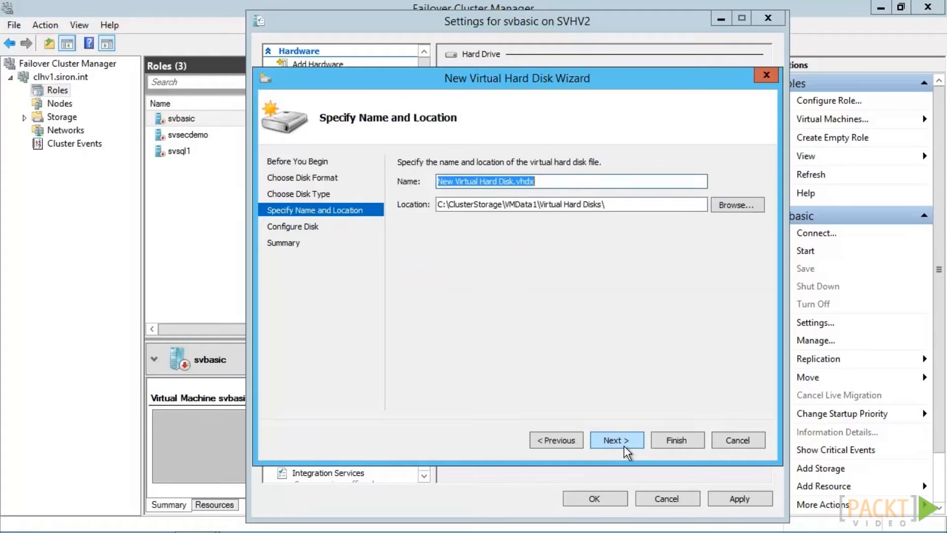
type("svbasicnew")
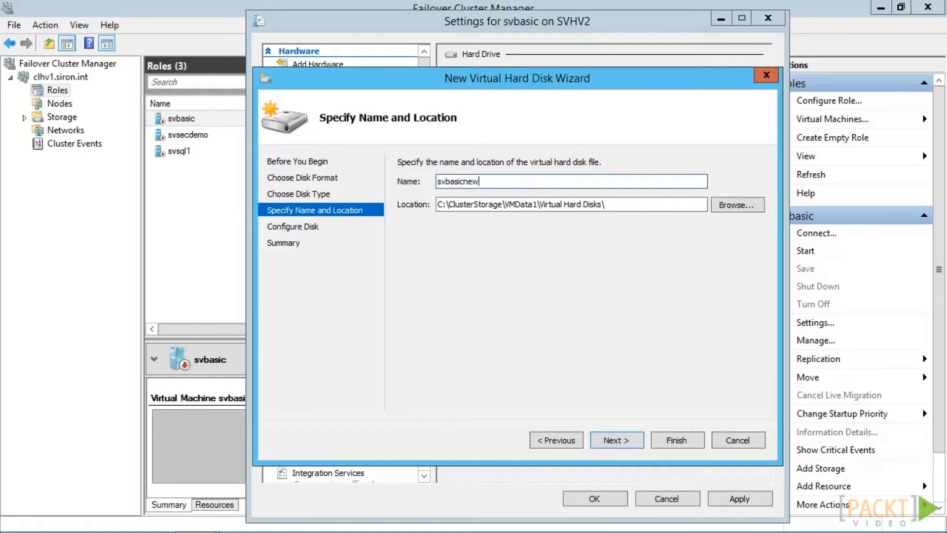
left_click(616, 439)
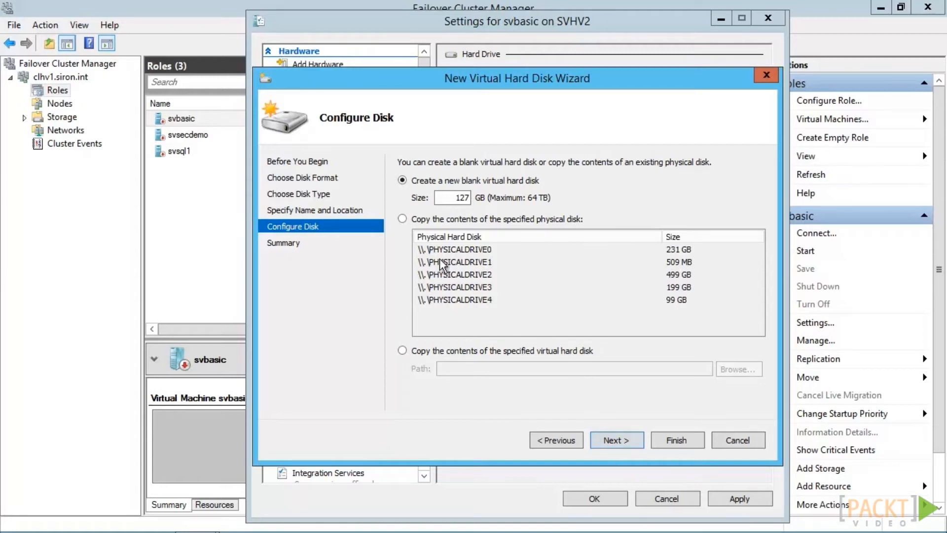
Step: Compare the options for copying a physical or virtual disk, and create svbasicnew as a blank 127 GB virtual hard disk
left_click(438, 219)
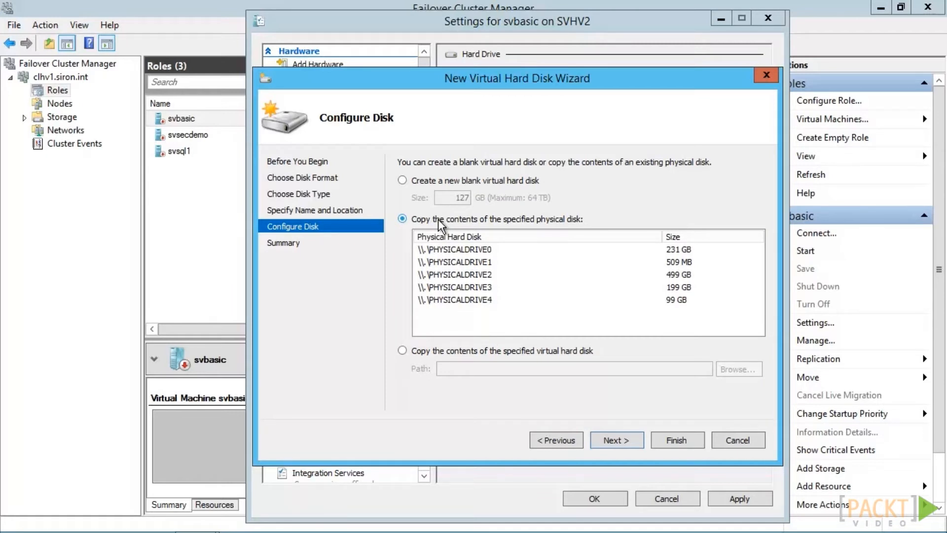
left_click(454, 350)
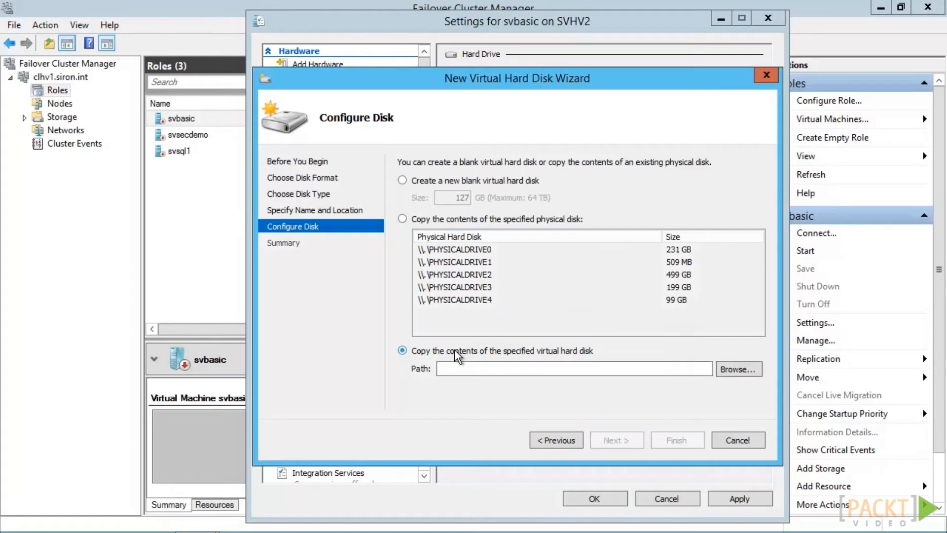
left_click(453, 180)
left_click(632, 442)
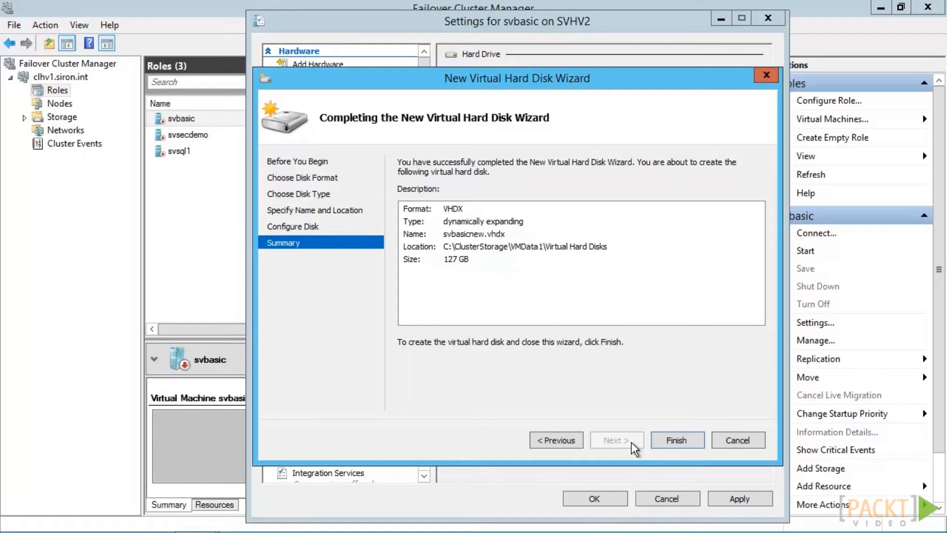
left_click(672, 441)
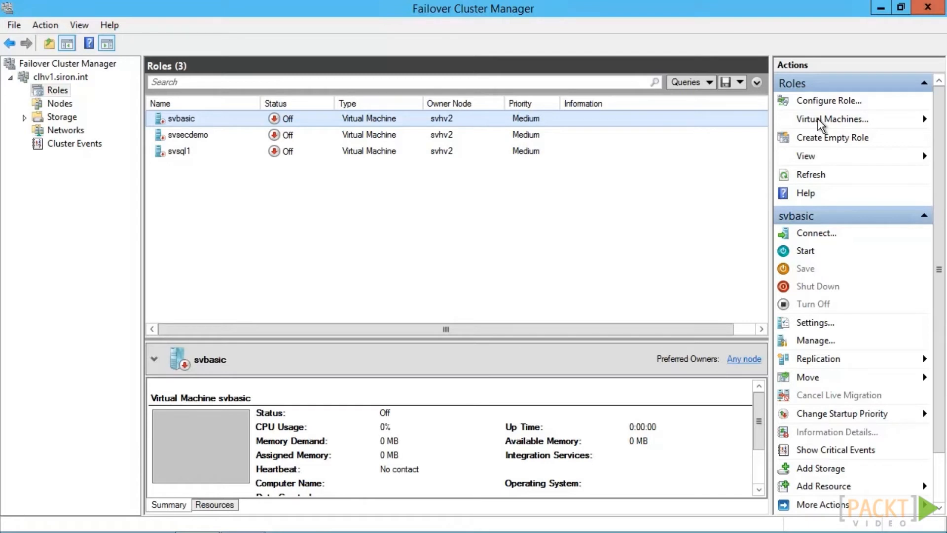
Step: Locate the new hard disk command among the cluster's virtual machine actions and, in Hyper-V Manager, among the actions for SVHV2
left_click(819, 121)
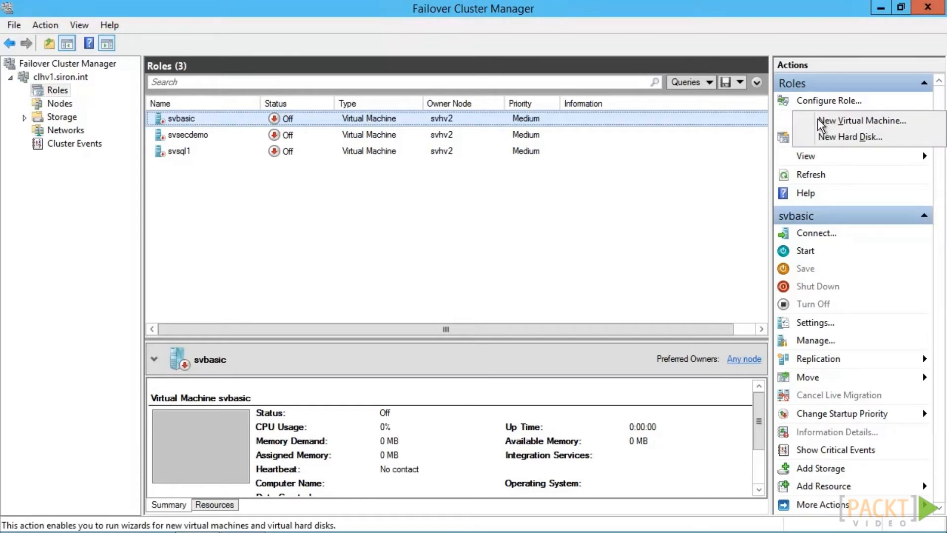
left_click(827, 136)
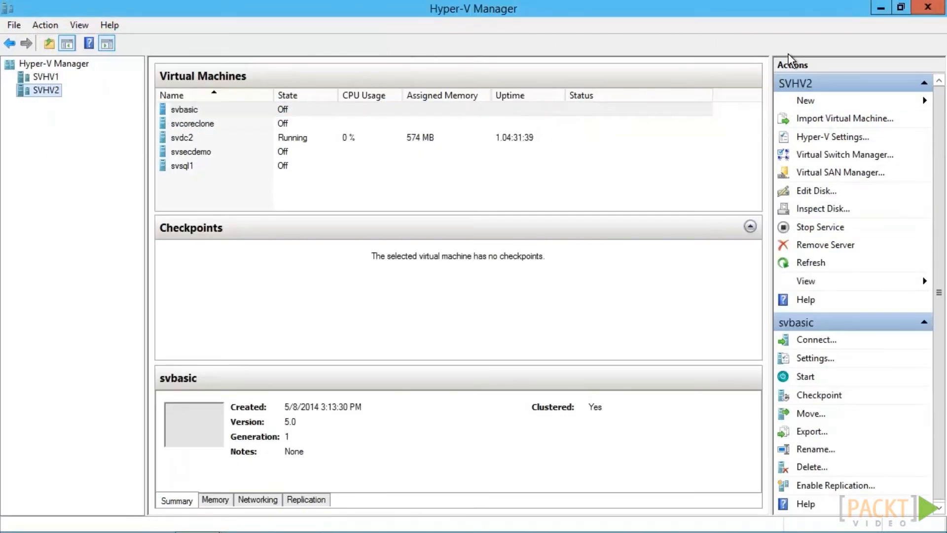
left_click(808, 102)
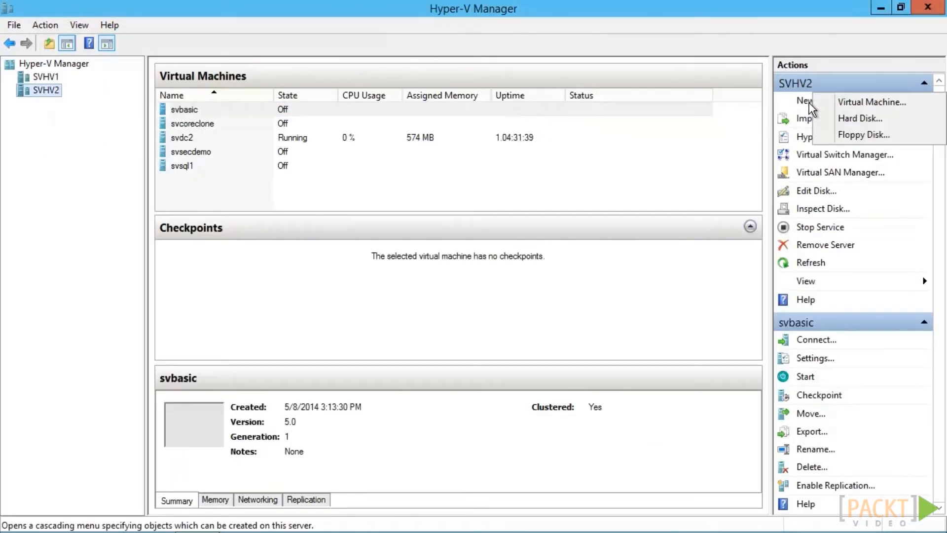
left_click(858, 118)
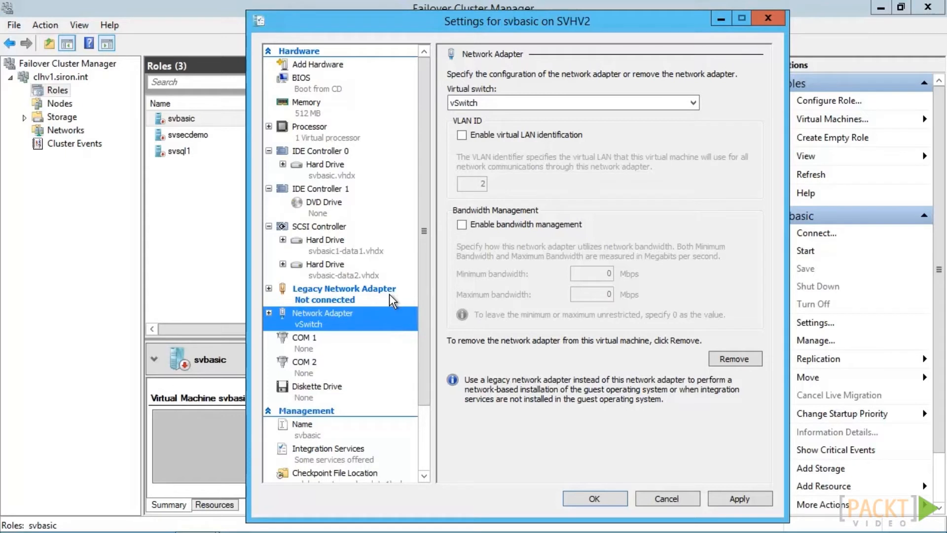
Step: Compare the settings of svbasic's legacy and standard network adapters, and check which virtual switches the standard adapter can use
left_click(389, 294)
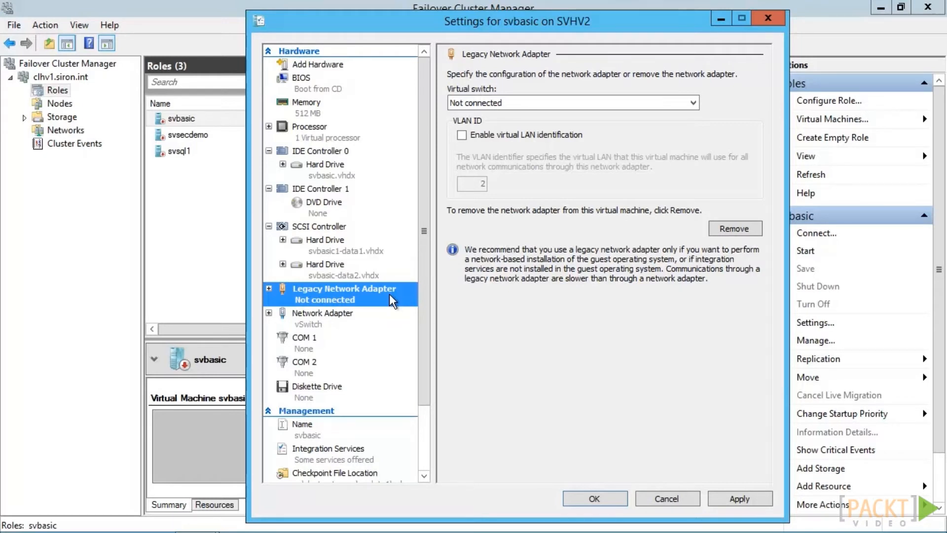
key("Down")
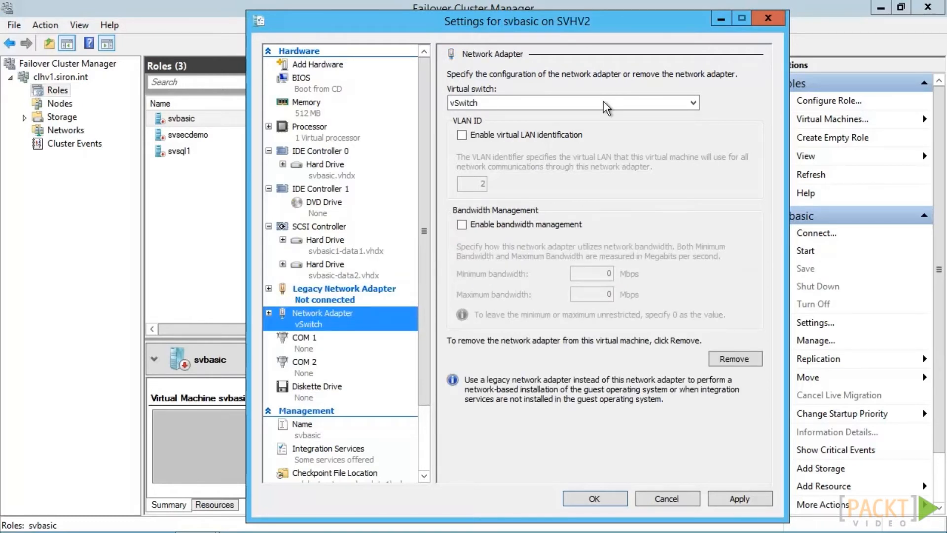
left_click(603, 103)
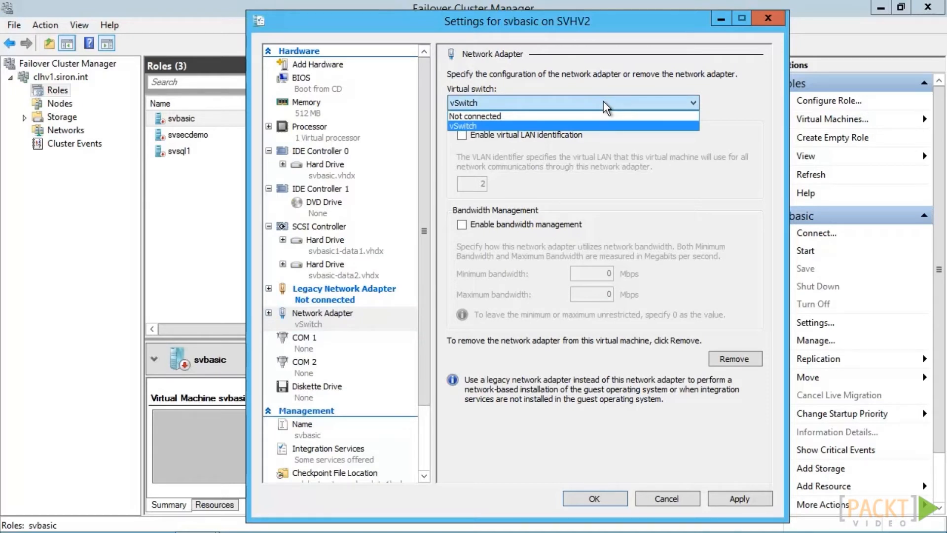
left_click(602, 101)
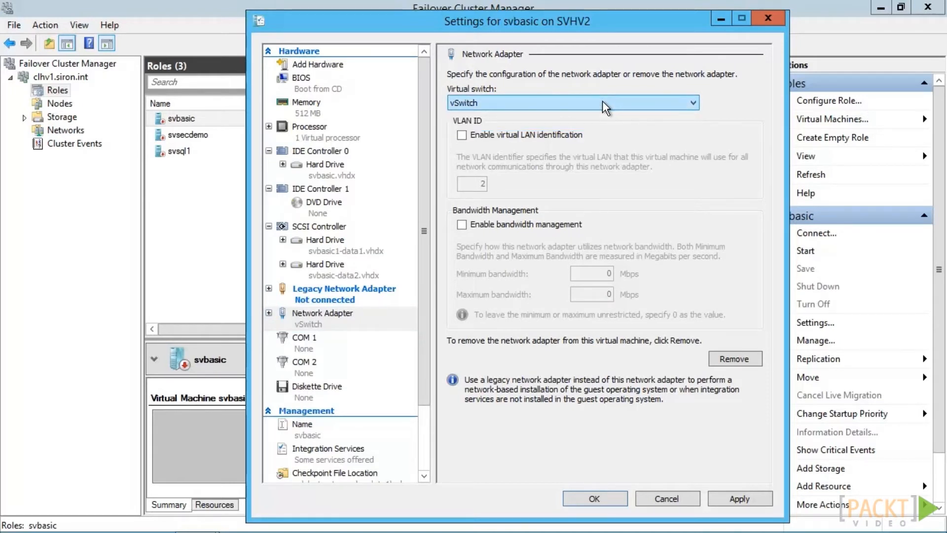
Step: Try enabling virtual LAN identification on svbasic's standard network adapter, and turn it off again
left_click(541, 138)
left_click(486, 183)
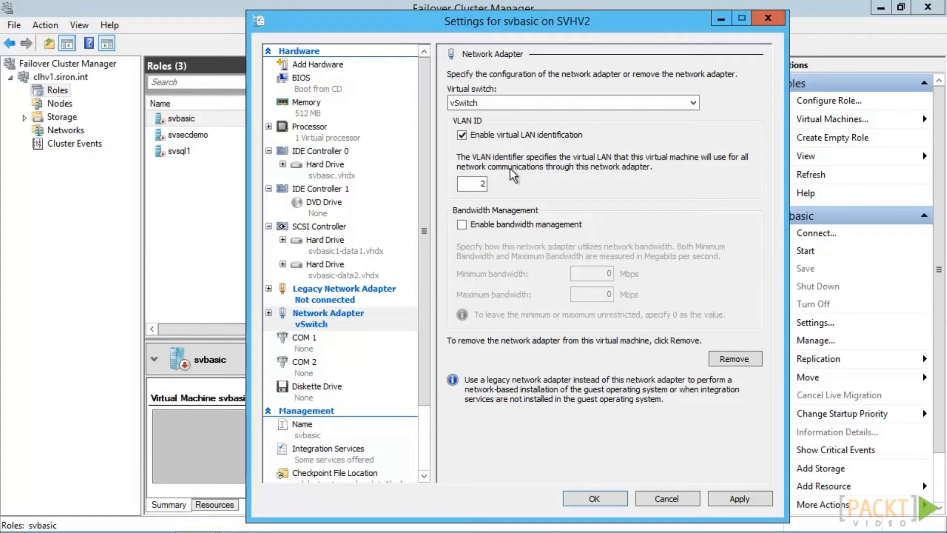
left_click(529, 140)
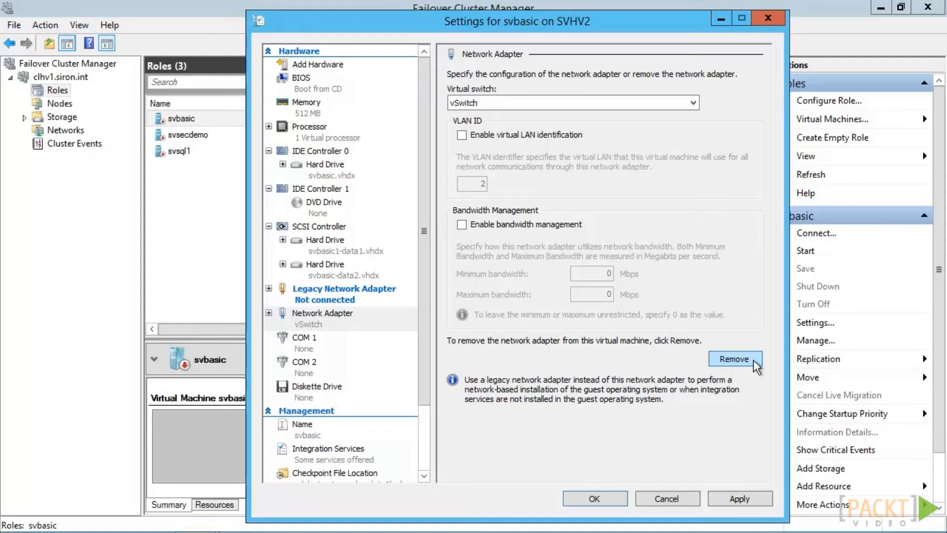
Step: Review the standard network adapter's hardware acceleration options and check whether the legacy network adapter offers any
left_click(268, 313)
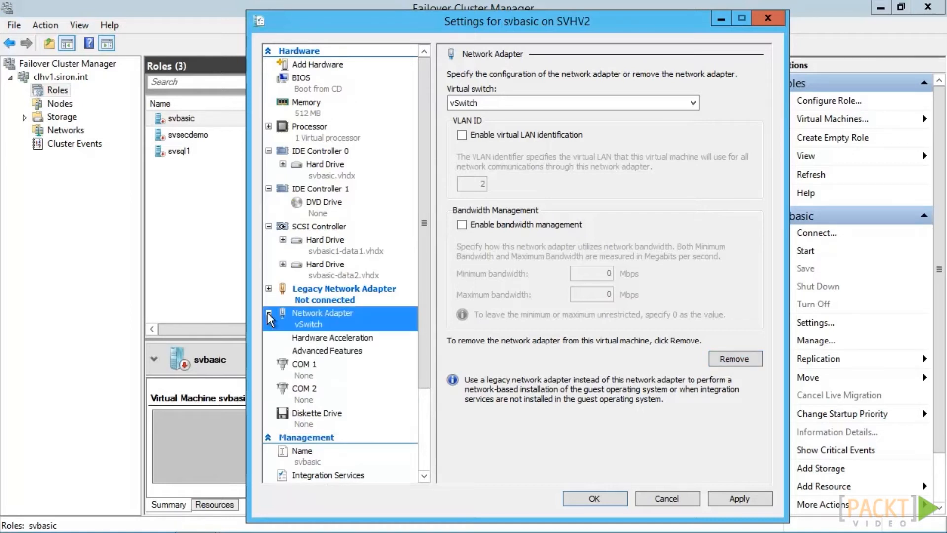
left_click(330, 338)
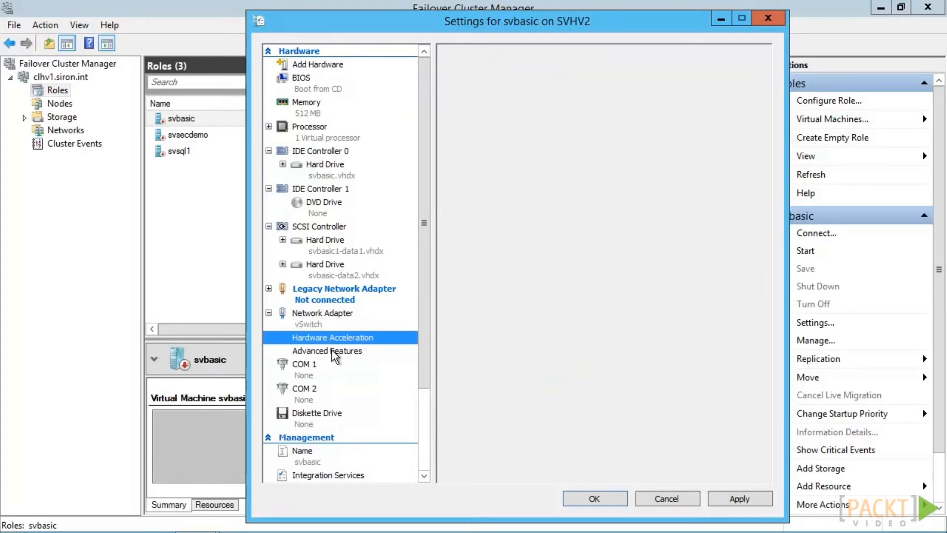
left_click(331, 349)
left_click(338, 339)
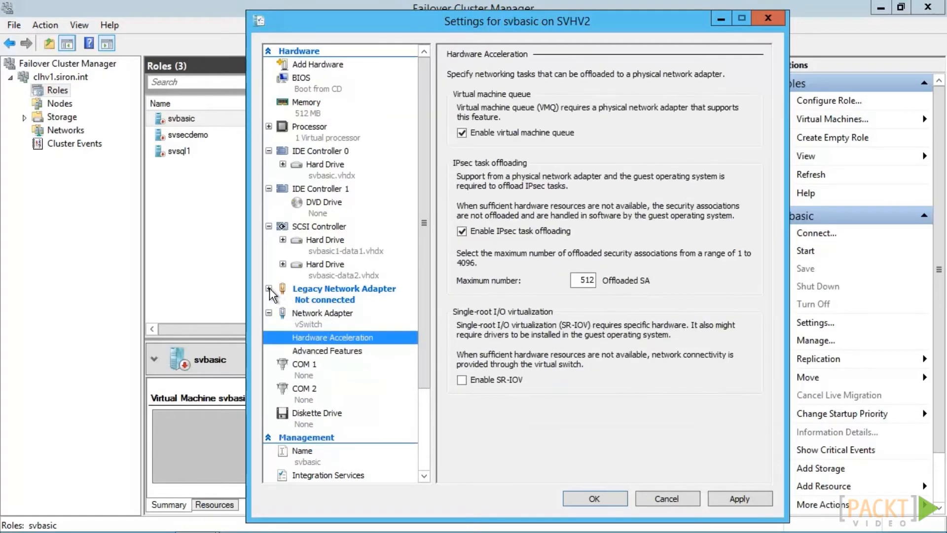
left_click(269, 288)
left_click(269, 288)
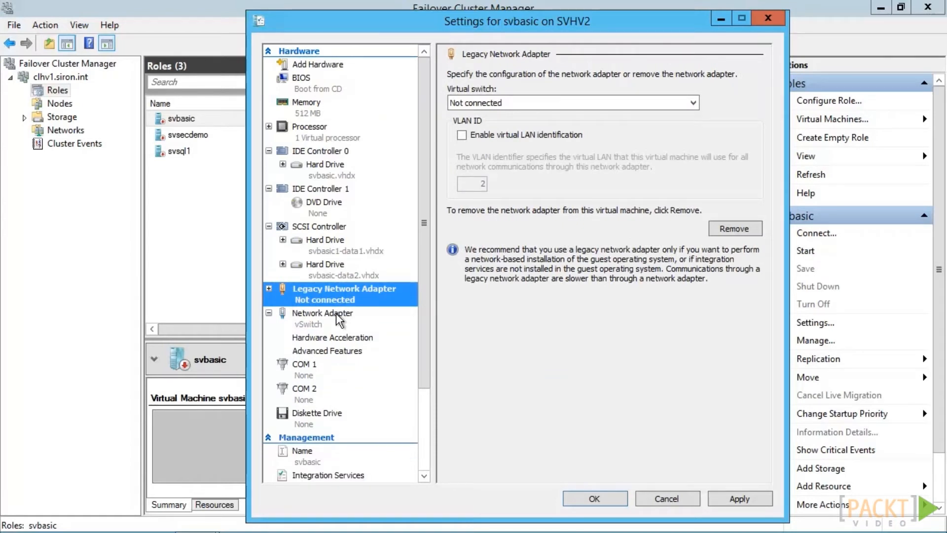
left_click(337, 338)
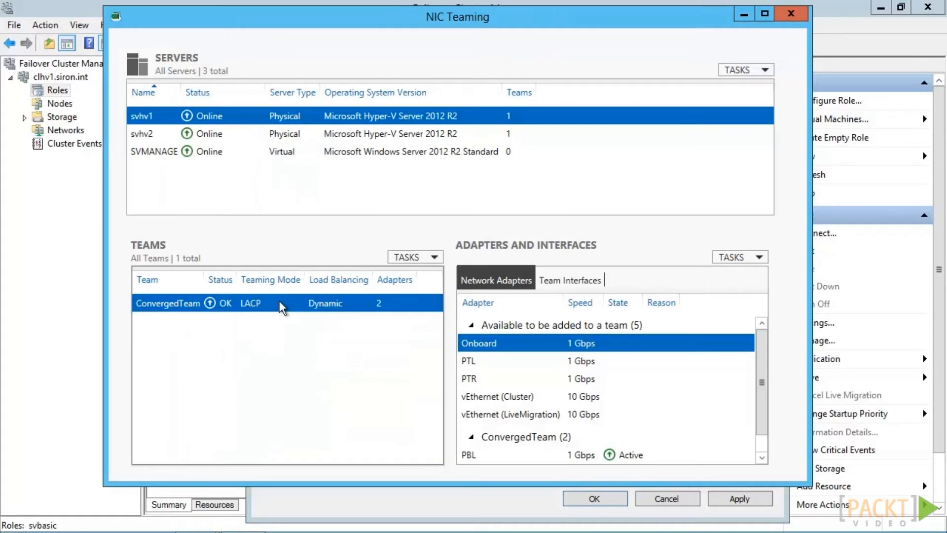
Step: In the NIC Teaming window, inspect svhv1's ConvergedTeam properties, including its additional properties and load balancing modes
double_click(279, 300)
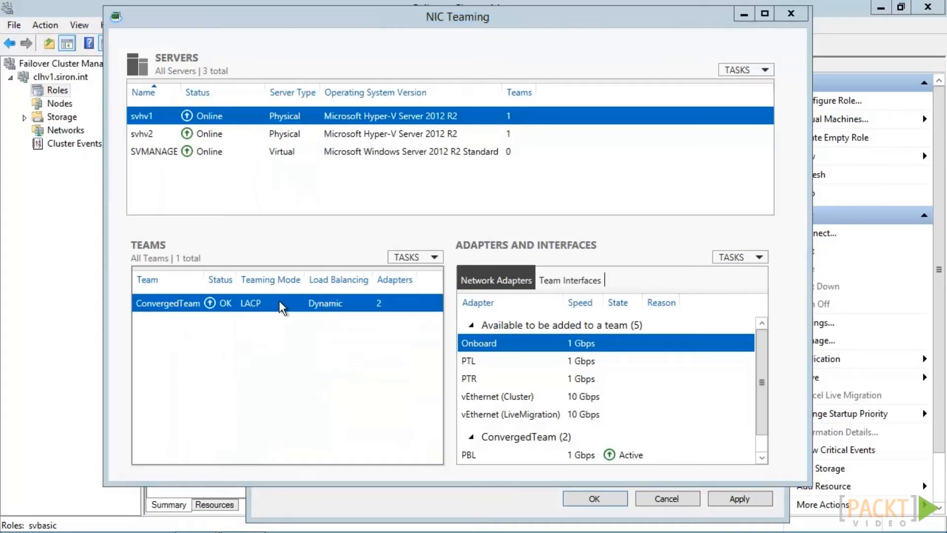
left_click(367, 374)
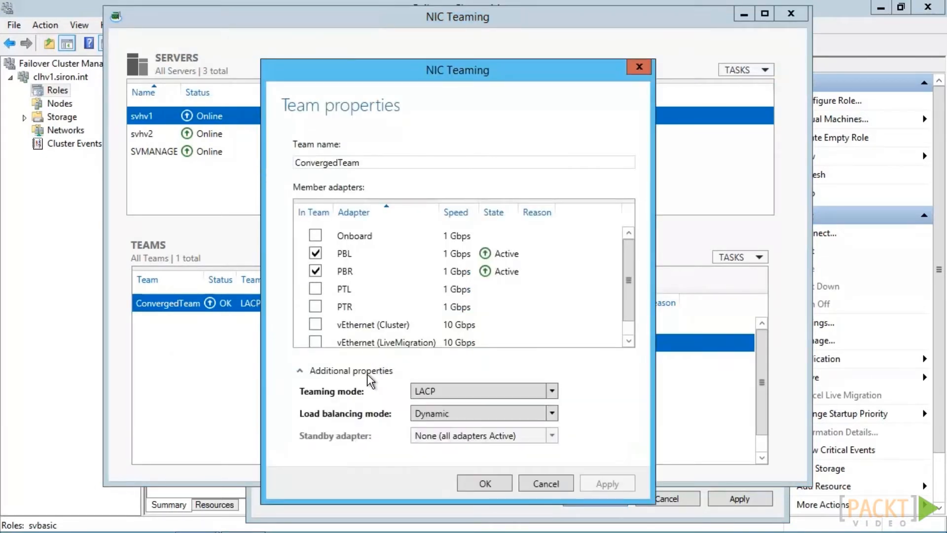
left_click(551, 413)
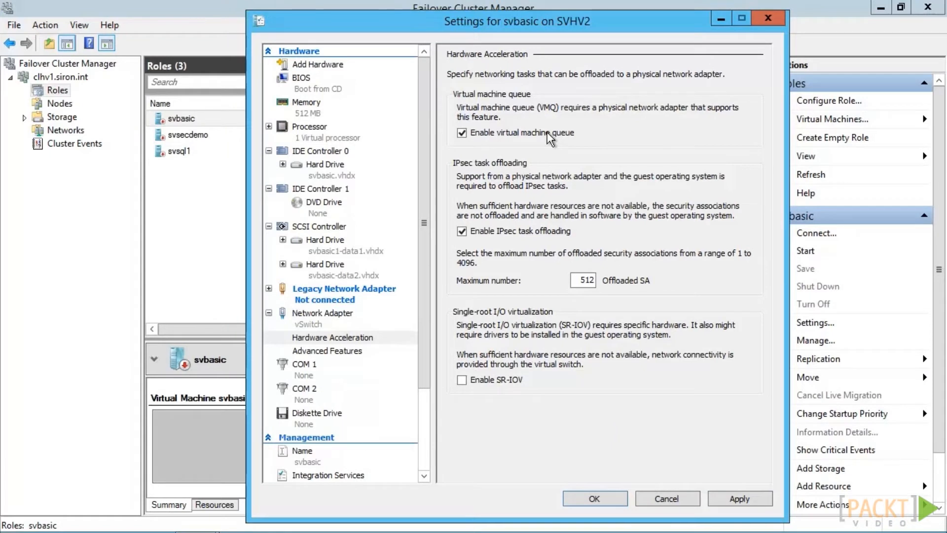
Step: Turn off virtual machine queue for svbasic's network adapter and check the port mirroring modes in its advanced features
left_click(547, 132)
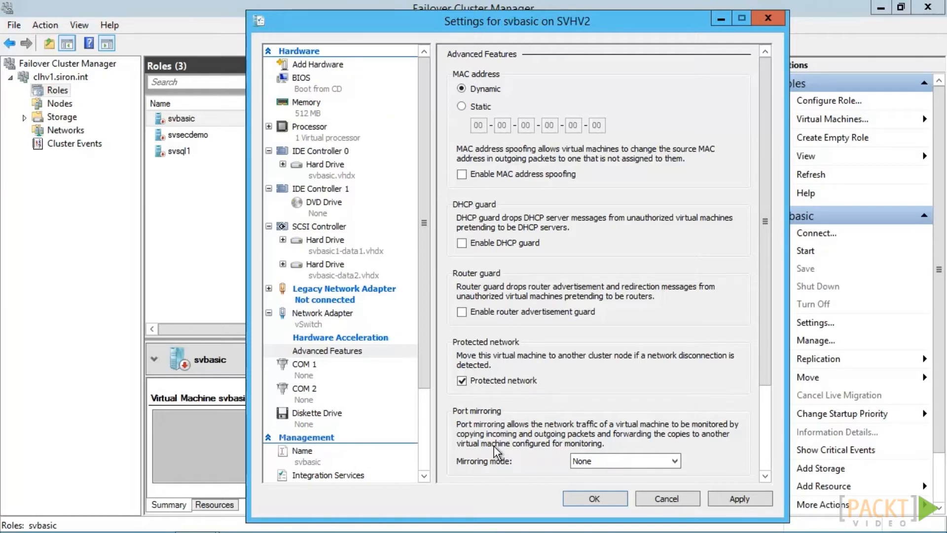
left_click(597, 460)
left_click(599, 460)
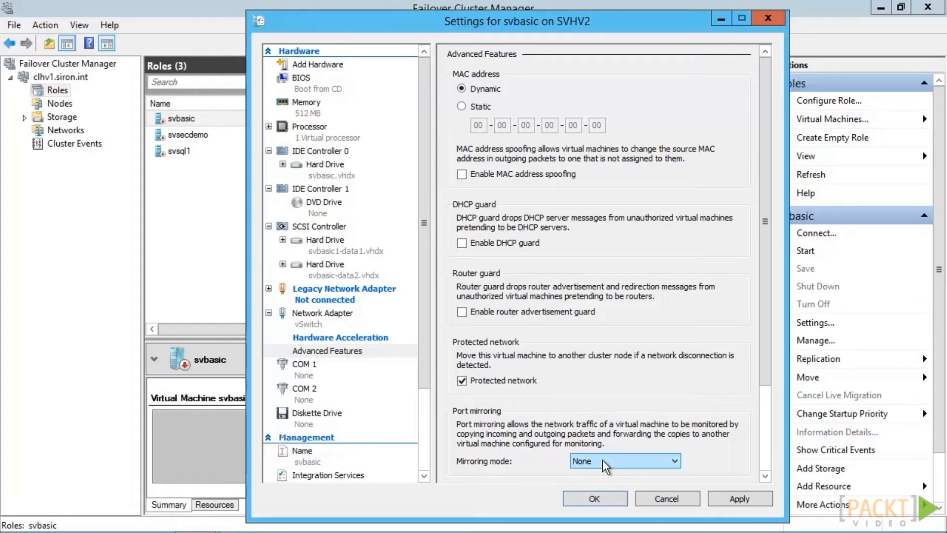
Step: Review the integration services offered to svbasic
scroll(765, 363, "down", 2)
scroll(765, 363, "down", 2)
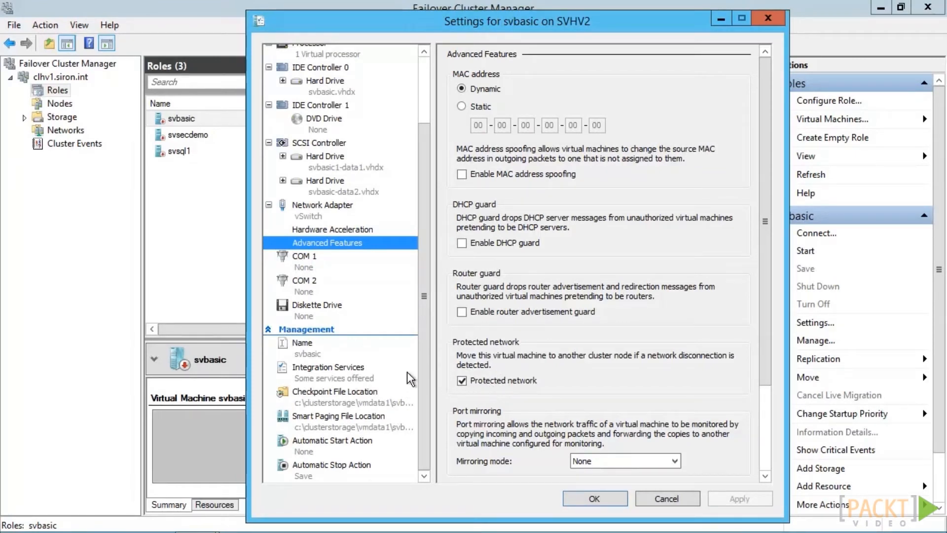
left_click(368, 379)
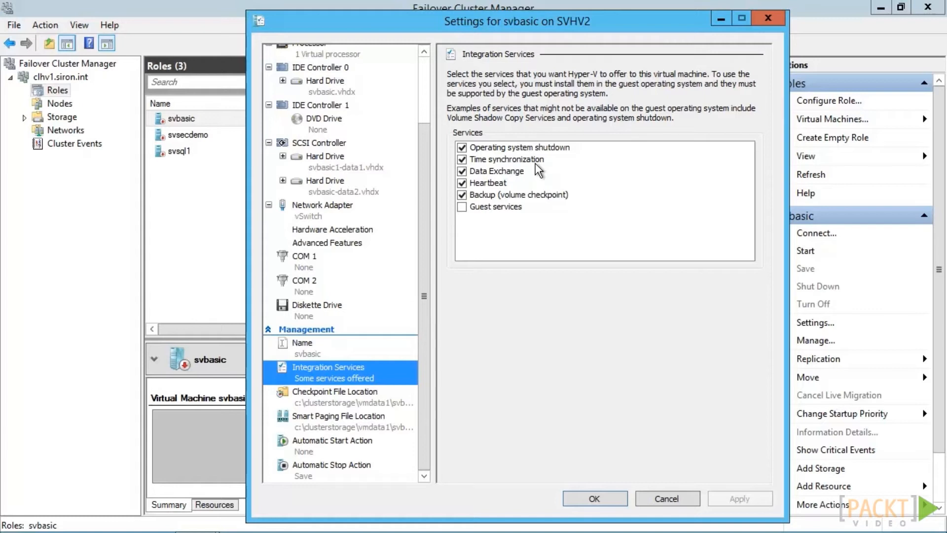
Step: Set svbasic to always start automatically with a startup delay of 30 seconds
left_click(354, 446)
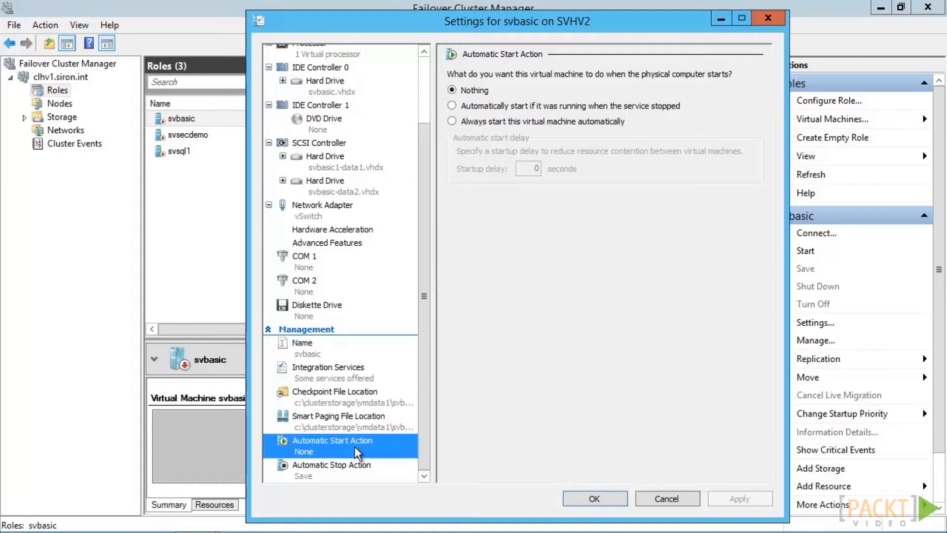
left_click(545, 123)
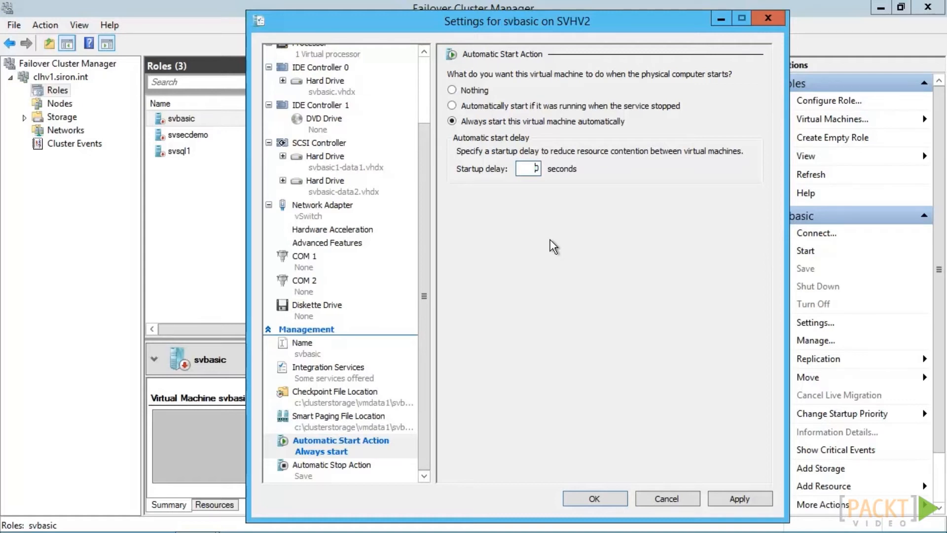
type("3")
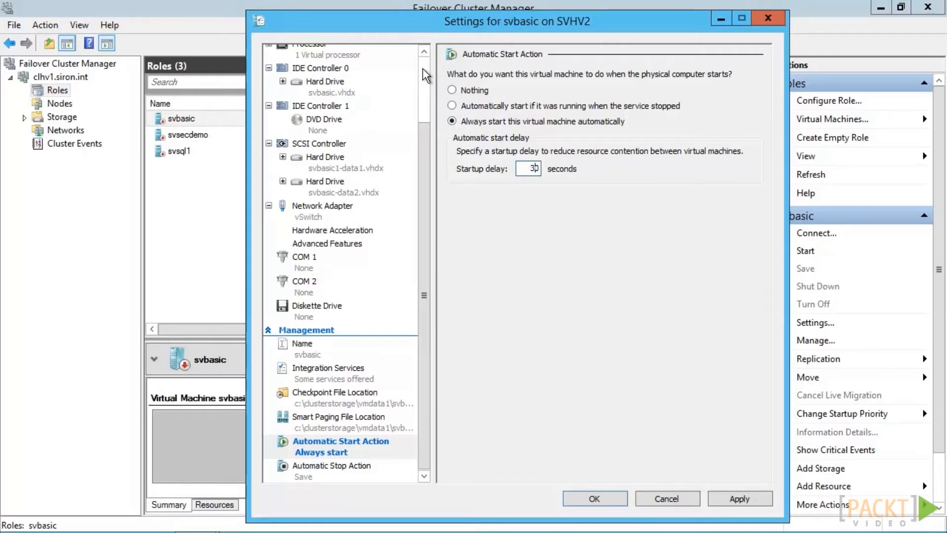
Step: Raise svbasic's memory weight to one notch below High
scroll(424, 64, "up", 1)
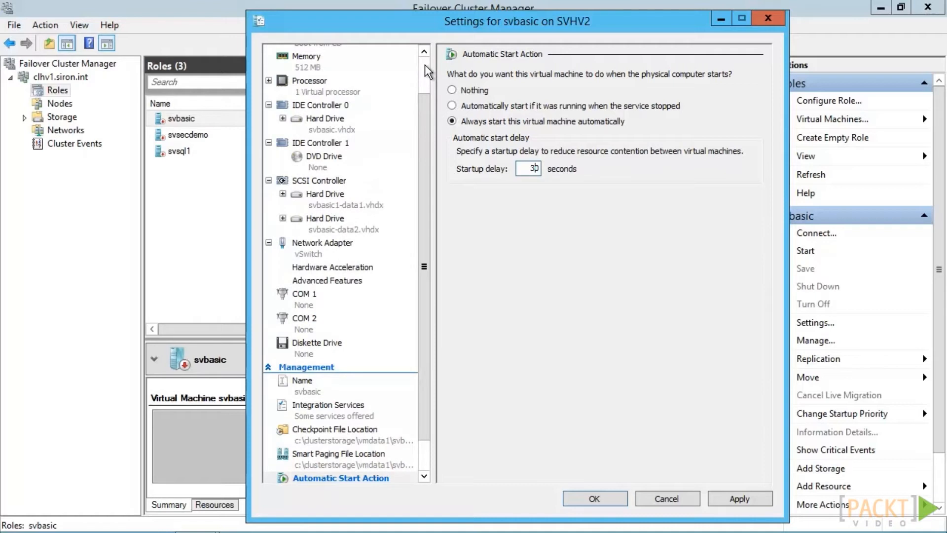
left_click(390, 60)
scroll(390, 60, "up", 1)
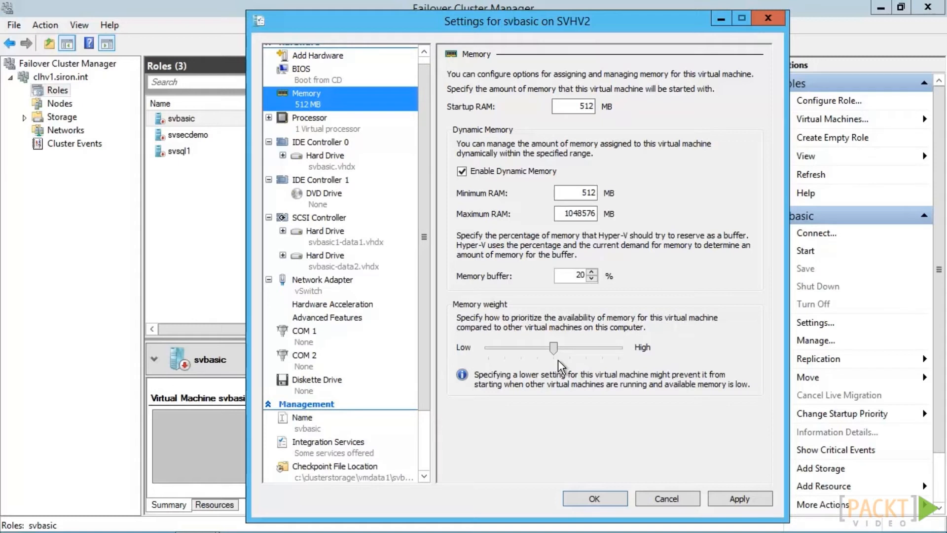
left_click_drag(557, 352, 600, 350)
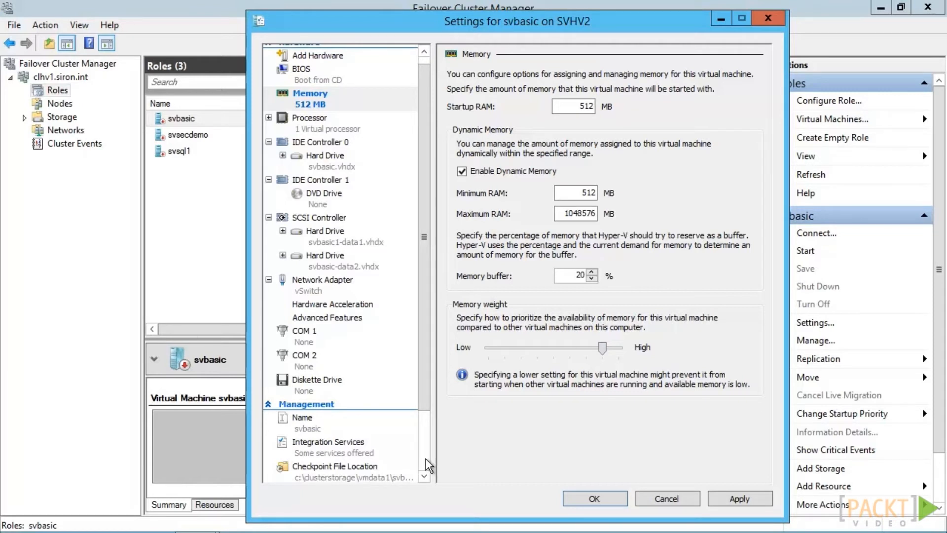
Step: Check svbasic's automatic stop action, then apply the pending changes and close the virtual machine's settings
scroll(425, 459, "down", 2)
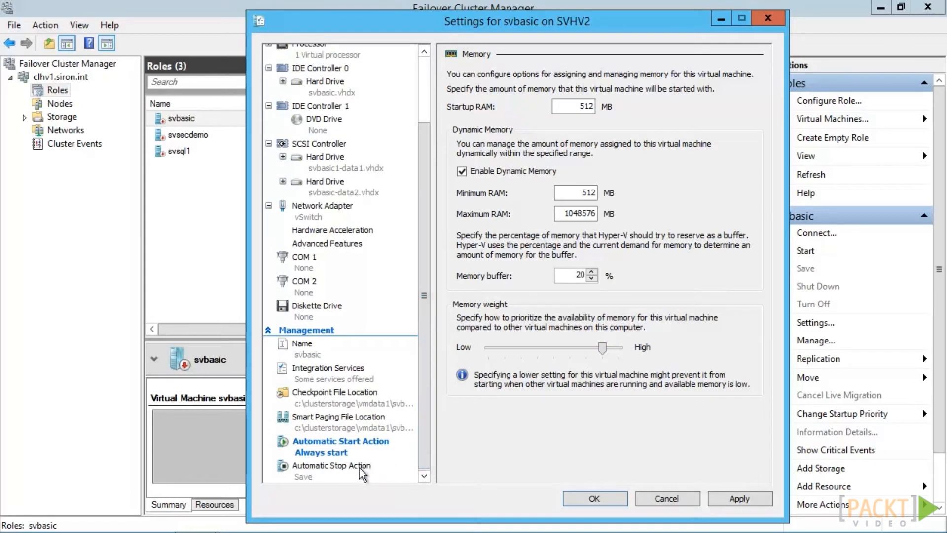
left_click(360, 468)
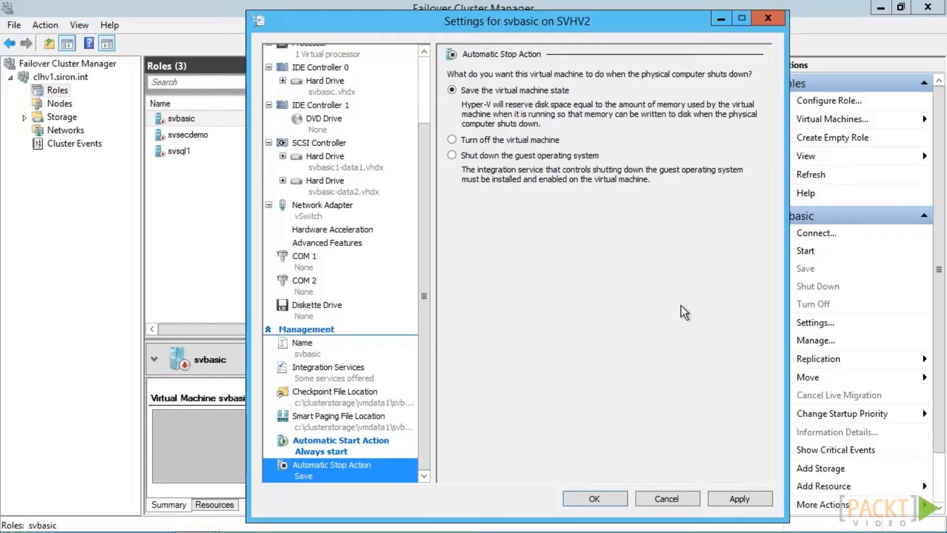
left_click(739, 498)
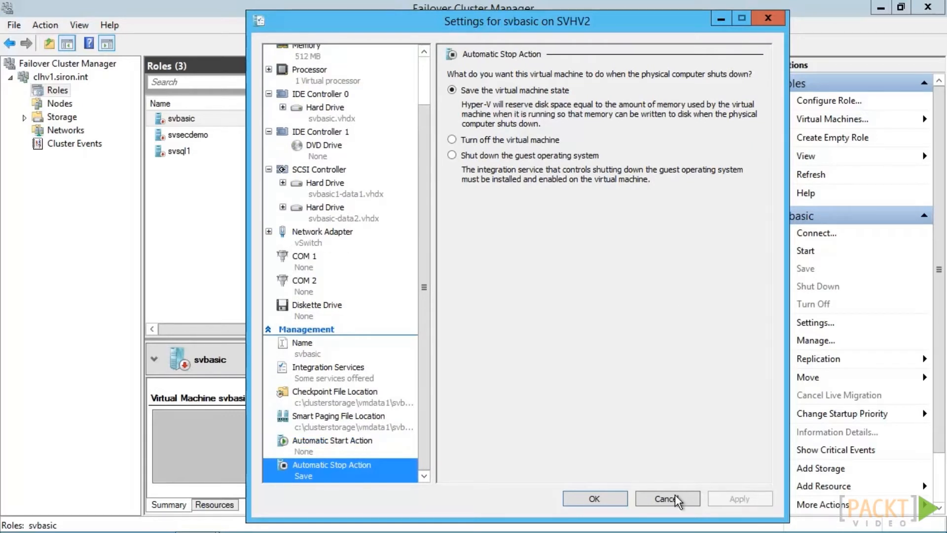
left_click(674, 495)
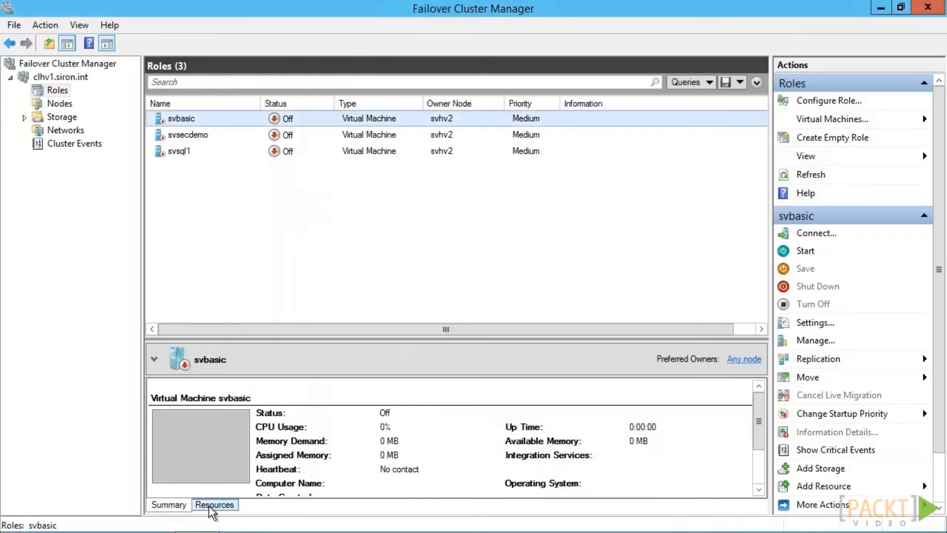
Step: Inspect the cluster-controlled offline action choices in the properties of the svbasic virtual machine resource
left_click(212, 505)
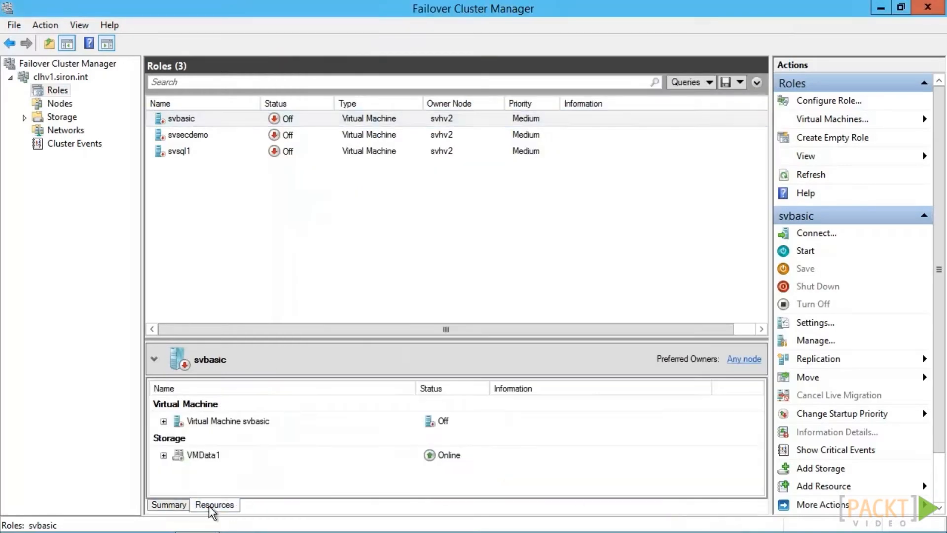
right_click(217, 422)
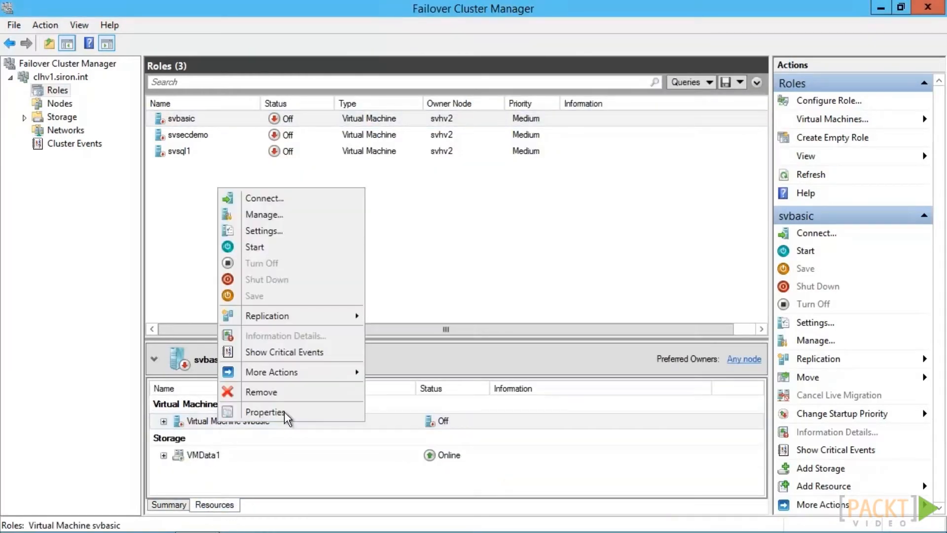
left_click(285, 412)
left_click(557, 120)
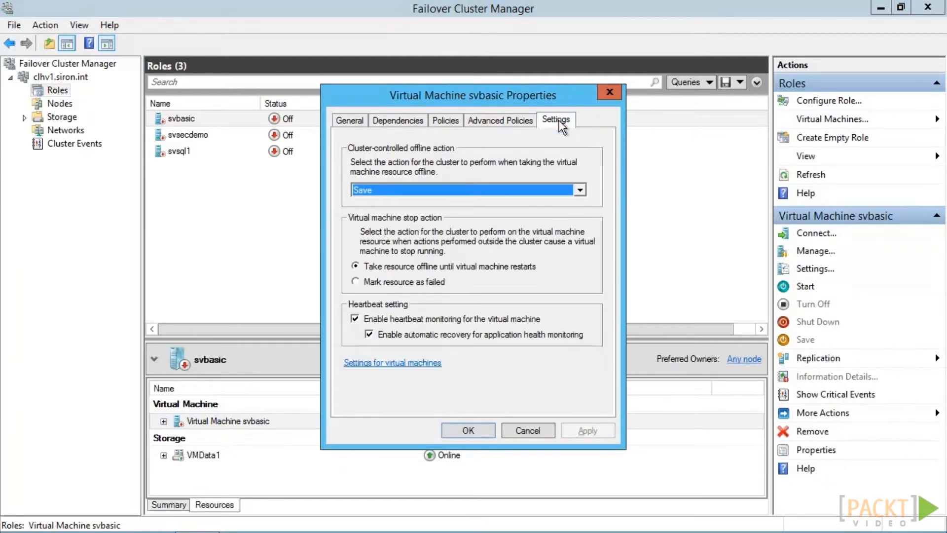
left_click(512, 189)
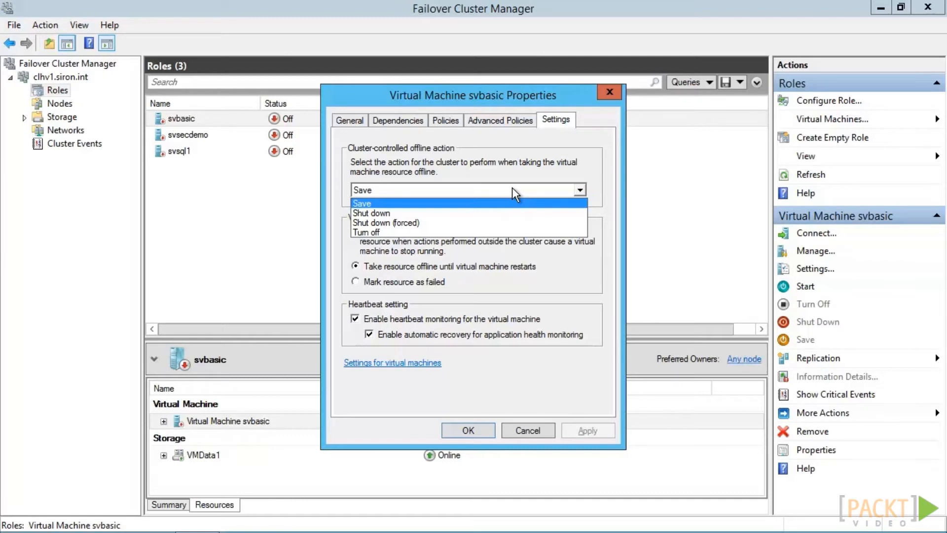
left_click(513, 189)
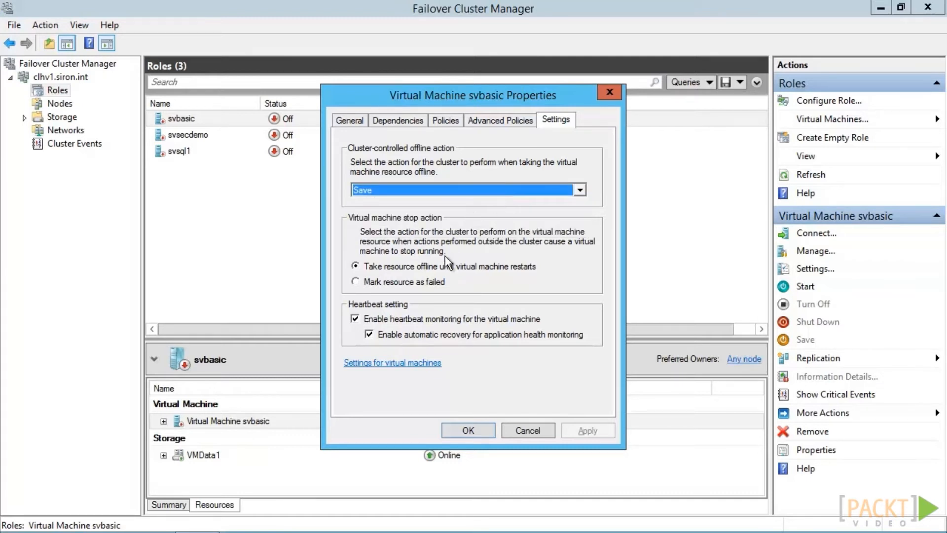
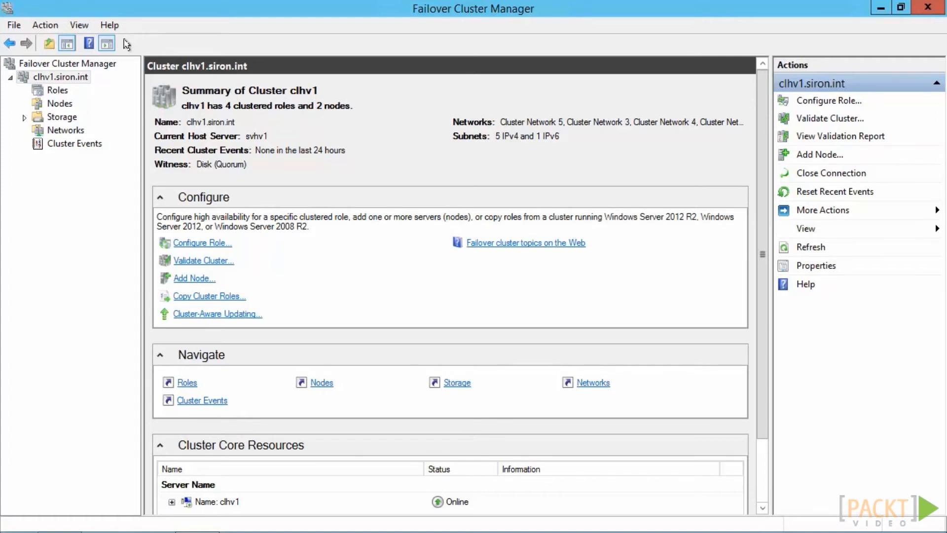
Step: Rename Cluster Network 1 in the cluster's networks as Live Migration
left_click(69, 131)
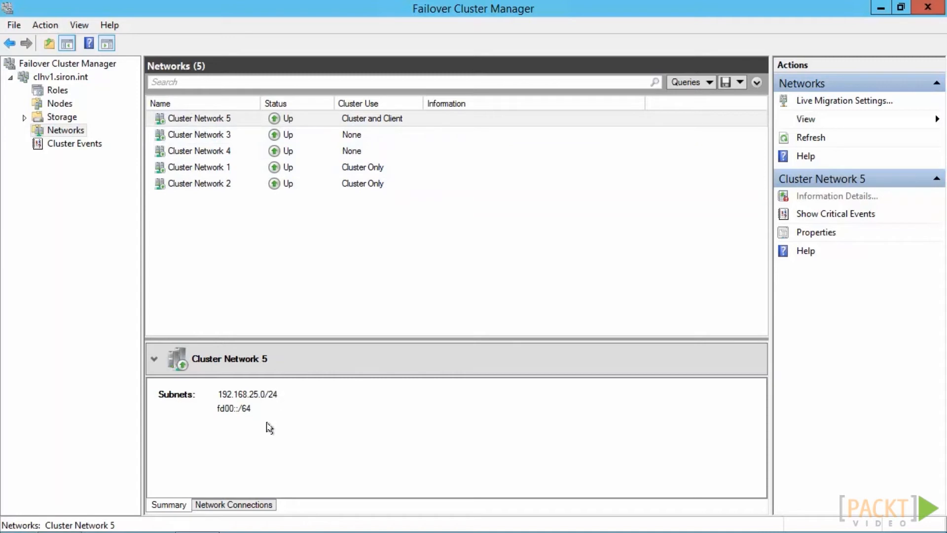
left_click(222, 171)
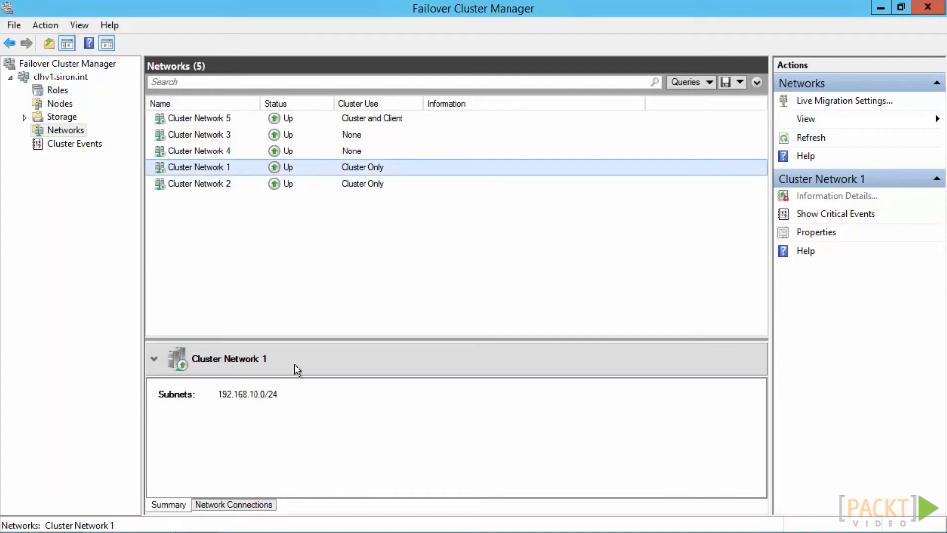
right_click(213, 169)
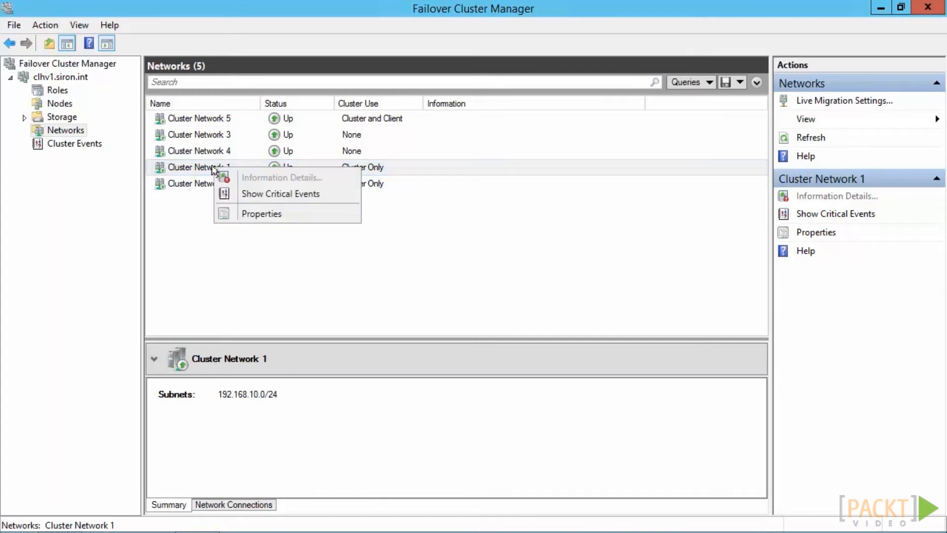
left_click(258, 214)
type("Live M")
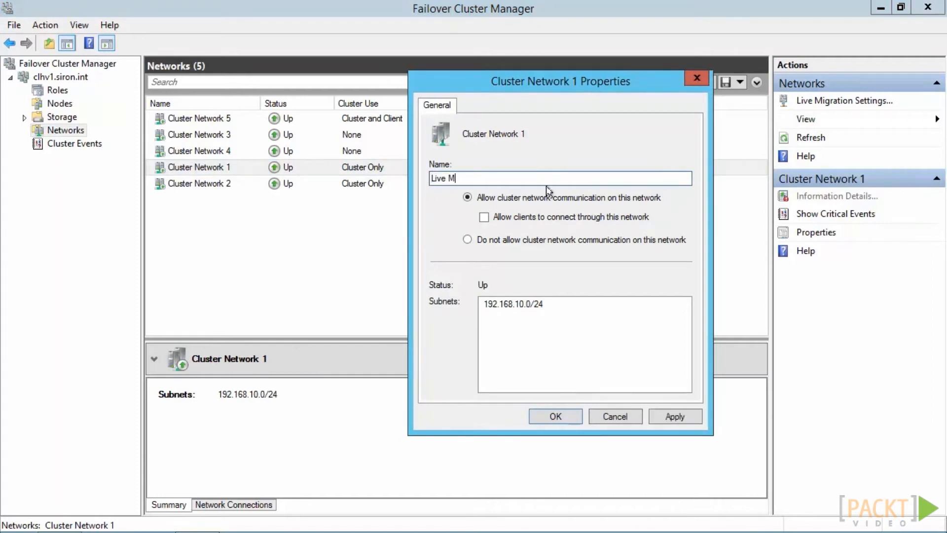
type("igration")
key("Return")
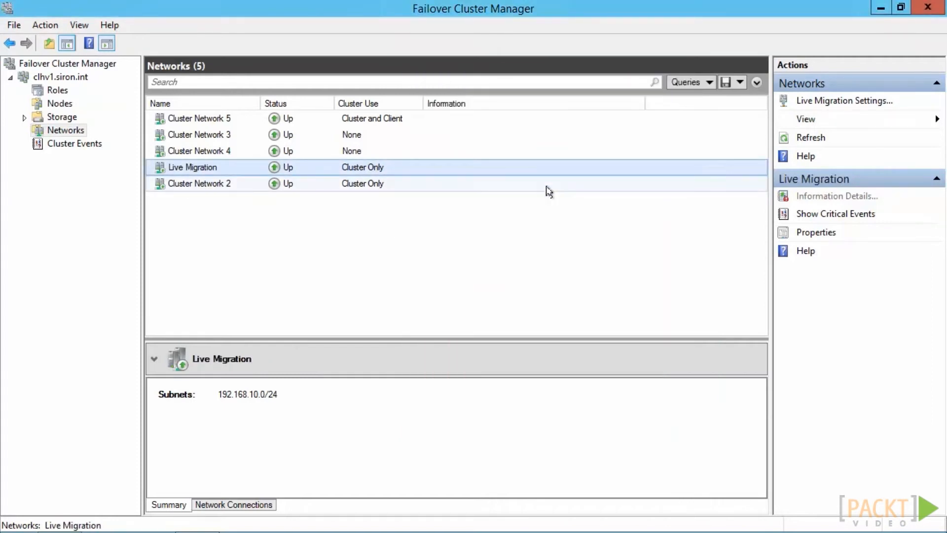
Step: Give the Live Migration network top preference for live migrations and exclude Cluster Networks 3, 4 and 5
right_click(70, 131)
left_click(131, 142)
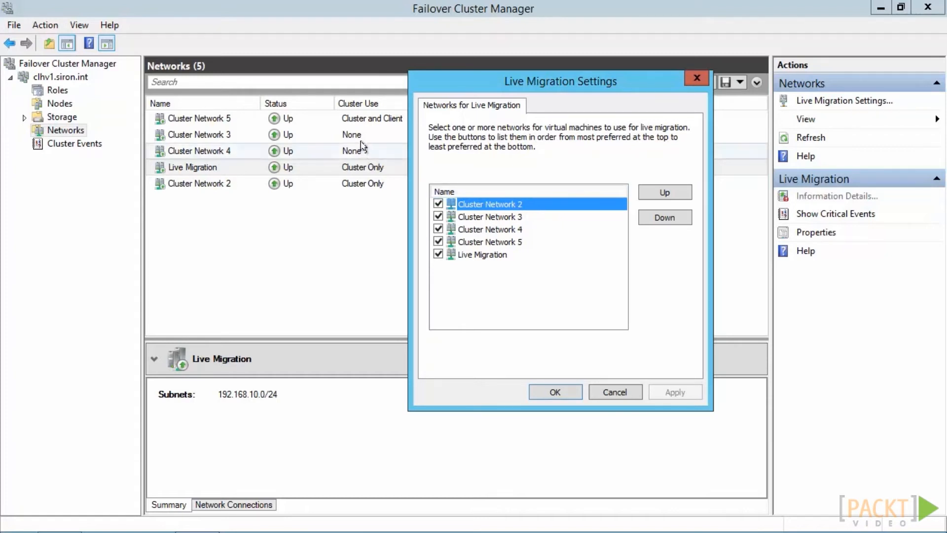
left_click(493, 254)
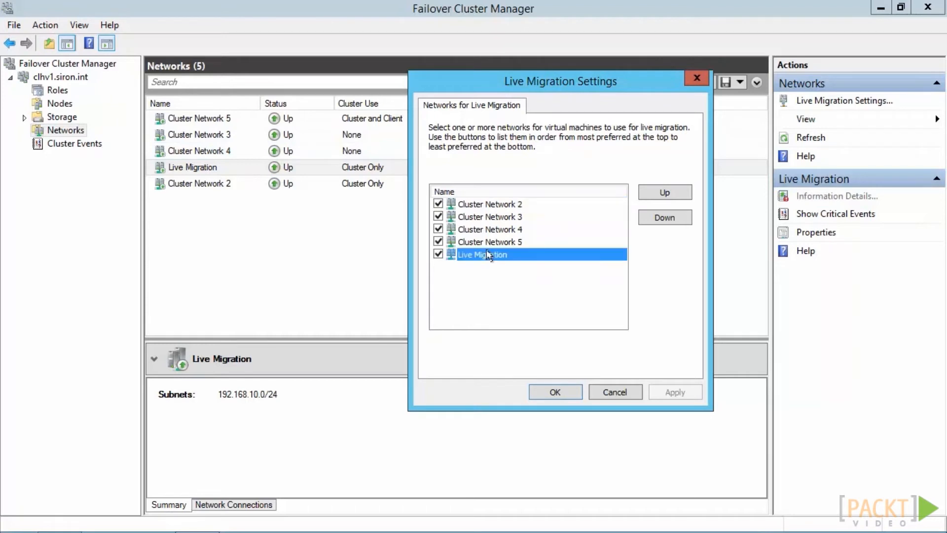
left_click(664, 192)
left_click(664, 192)
left_click(664, 193)
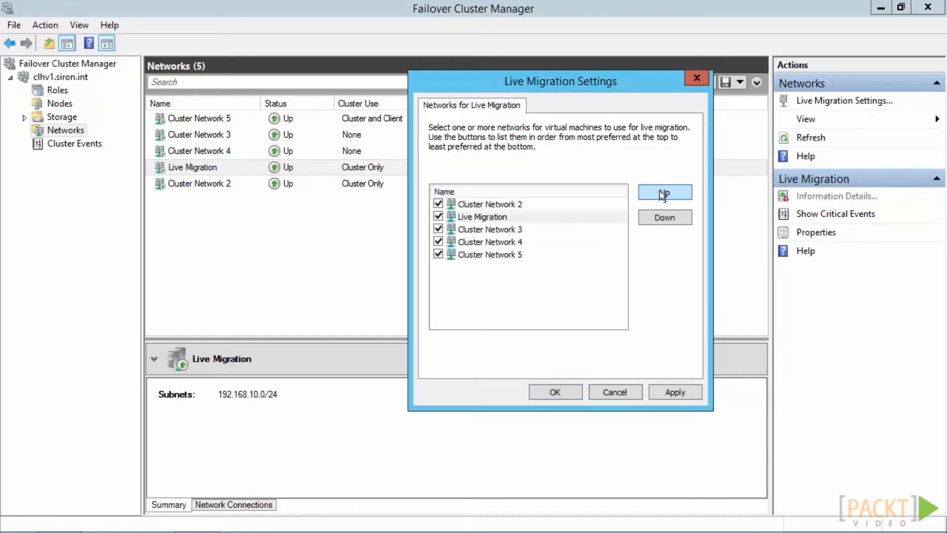
left_click(664, 192)
left_click(438, 230)
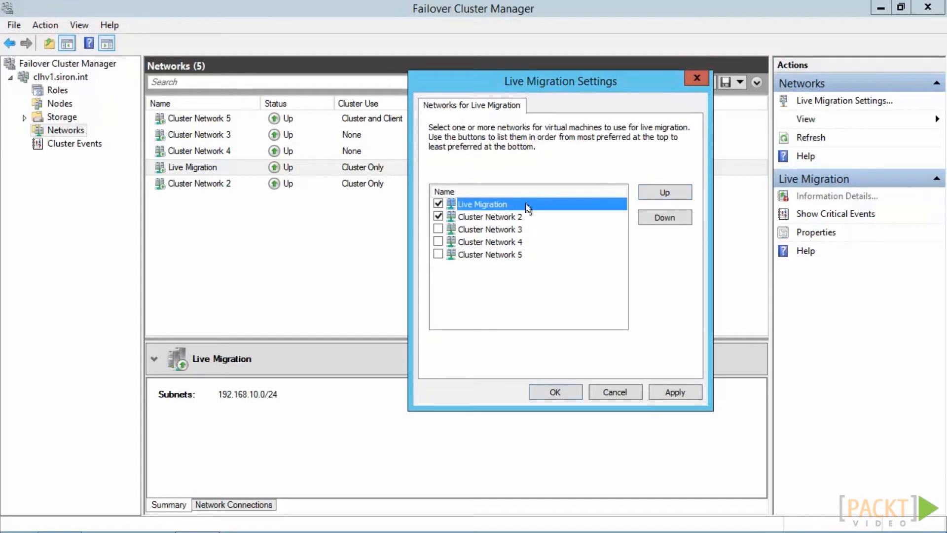
left_click(542, 391)
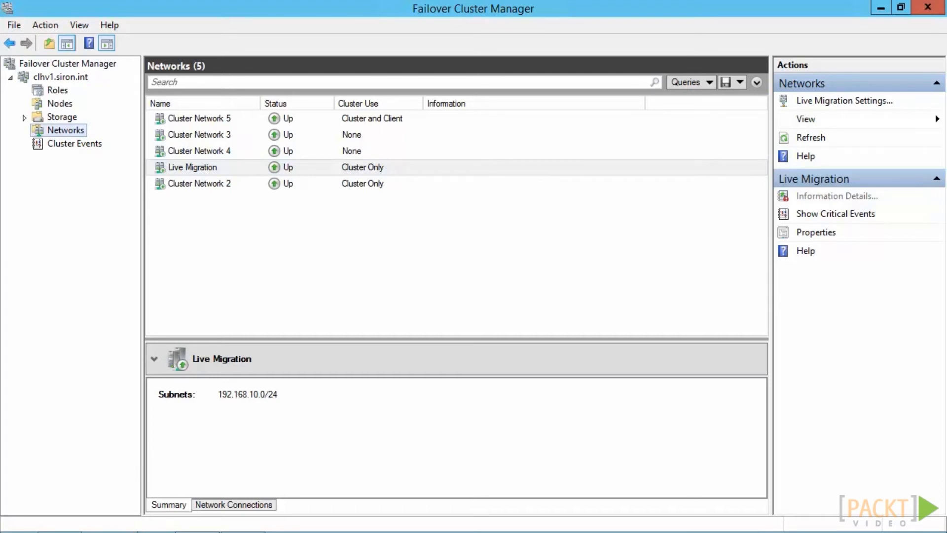
Step: Switch to Registry Editor and inspect the migration network exclusion value in the Virtual Machine resource type's parameters
left_click(241, 532)
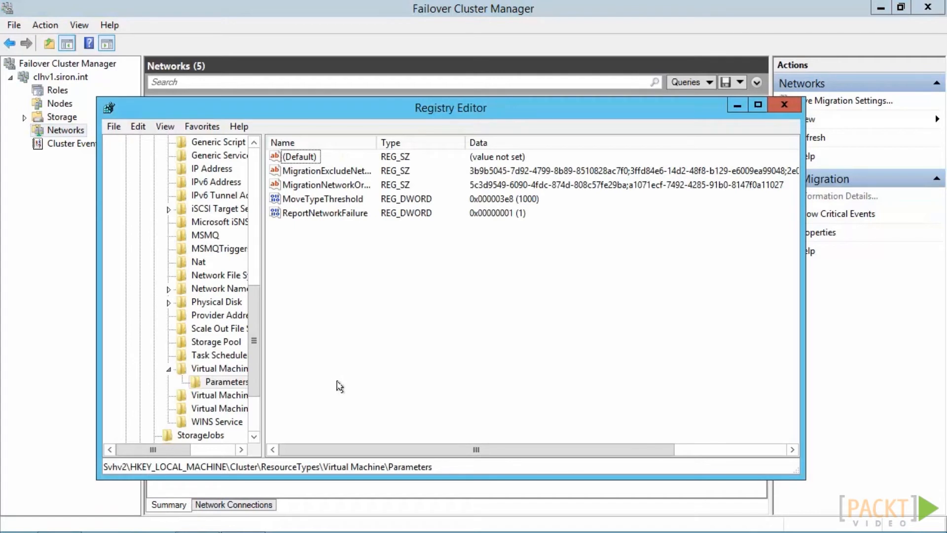
left_click(330, 172)
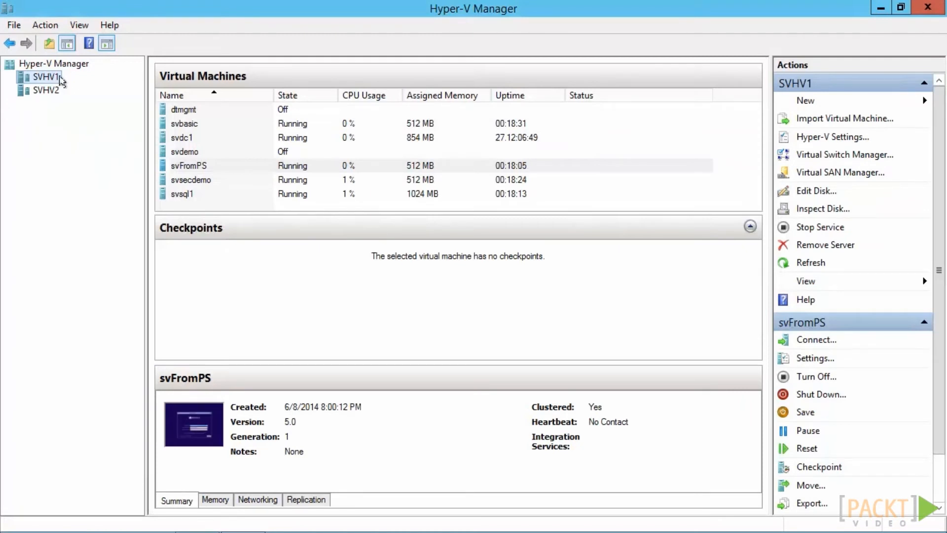
Step: In Hyper-V Manager, review SVHV1's live migration networks and its advanced authentication and performance options
right_click(42, 74)
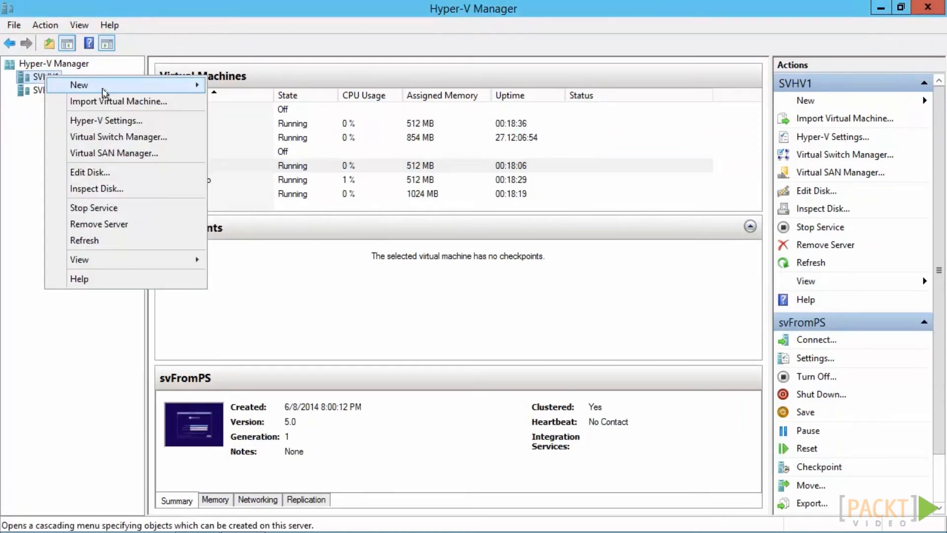
left_click(112, 121)
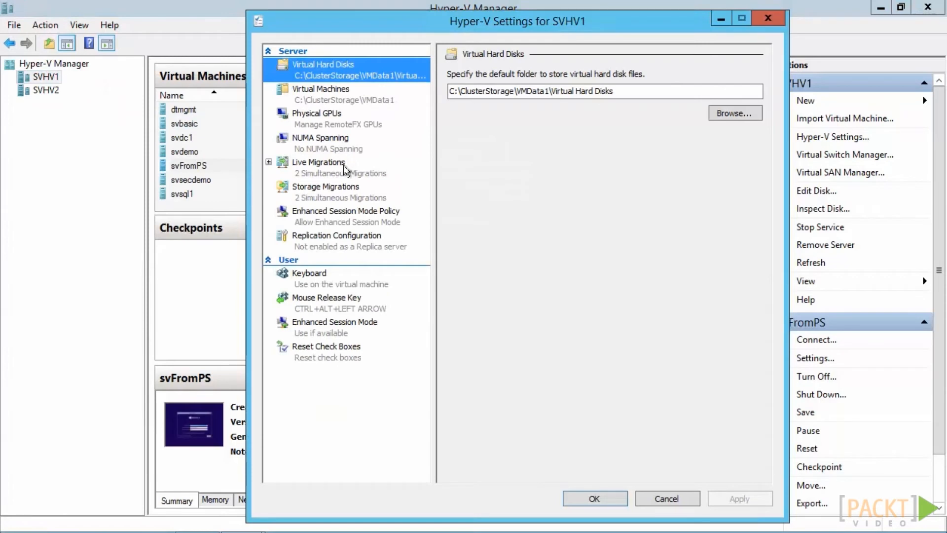
left_click(346, 169)
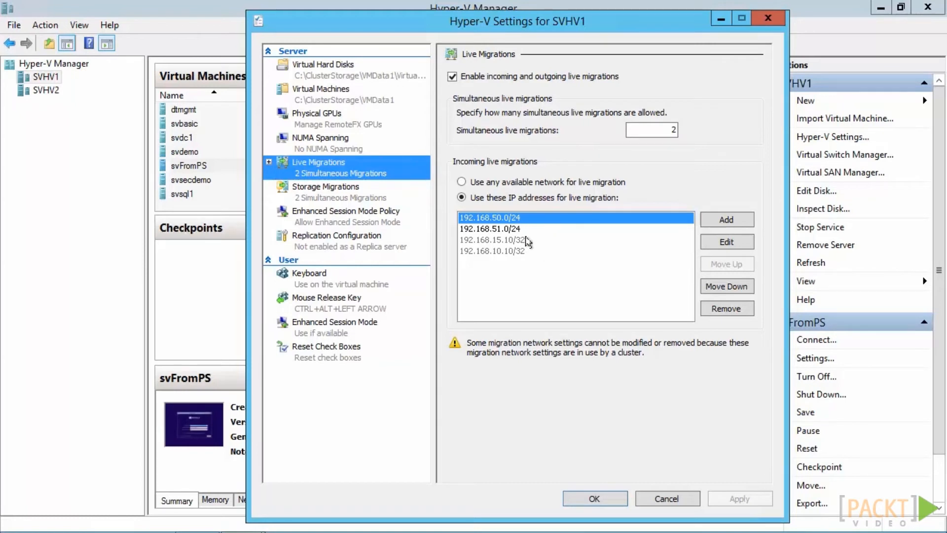
left_click(269, 162)
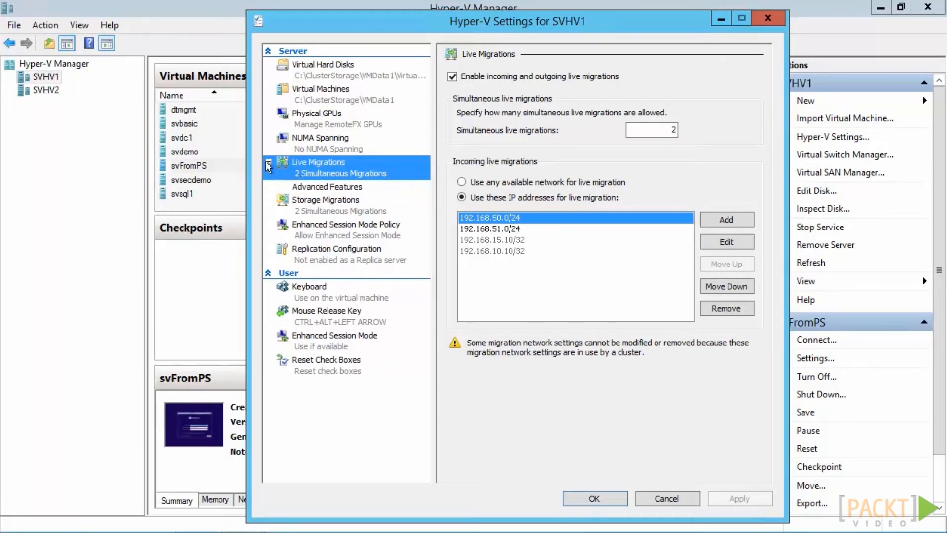
left_click(319, 187)
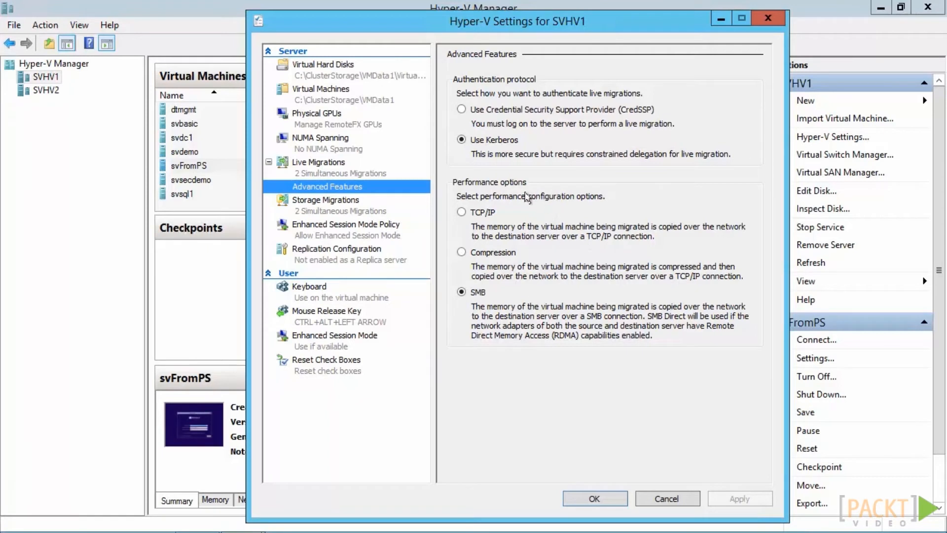
Step: Try the TCP/IP and Compression performance options for SVHV1's live migrations and return the selection to SMB
left_click(484, 213)
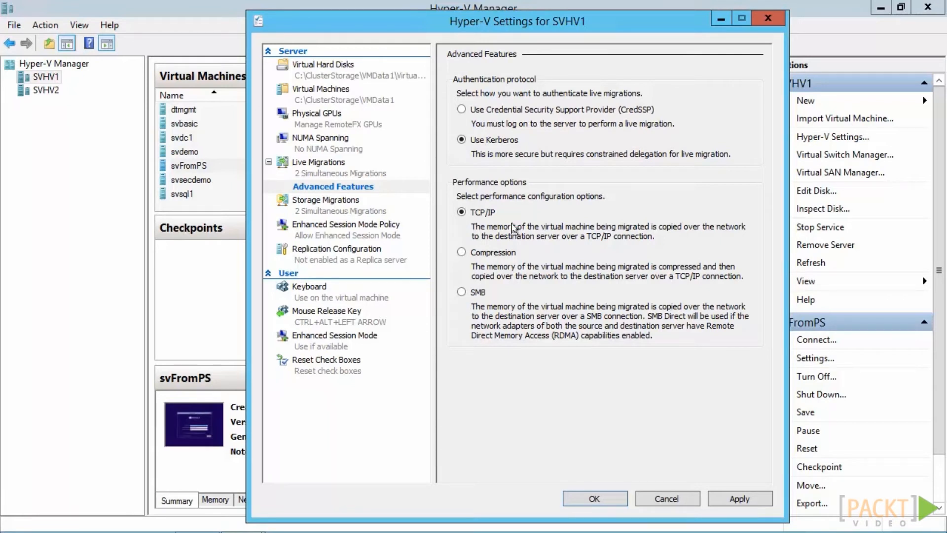
left_click(505, 257)
left_click(480, 294)
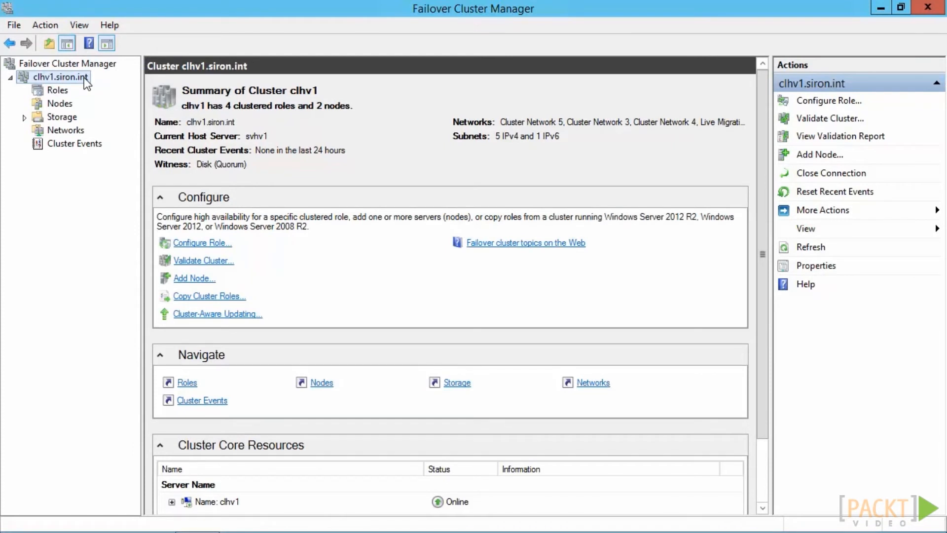
Step: In Failover Cluster Manager, live migrate the svbasic role to the best possible node
left_click(60, 91)
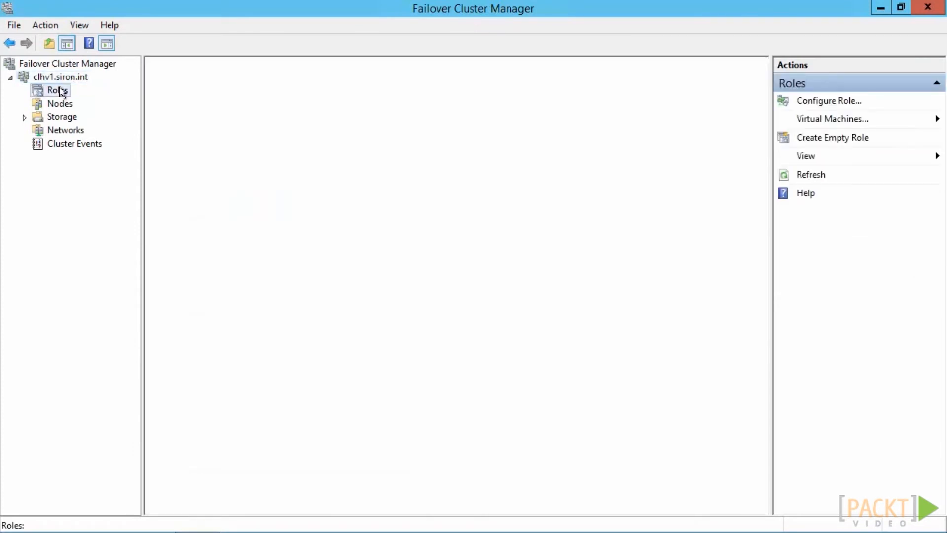
right_click(190, 122)
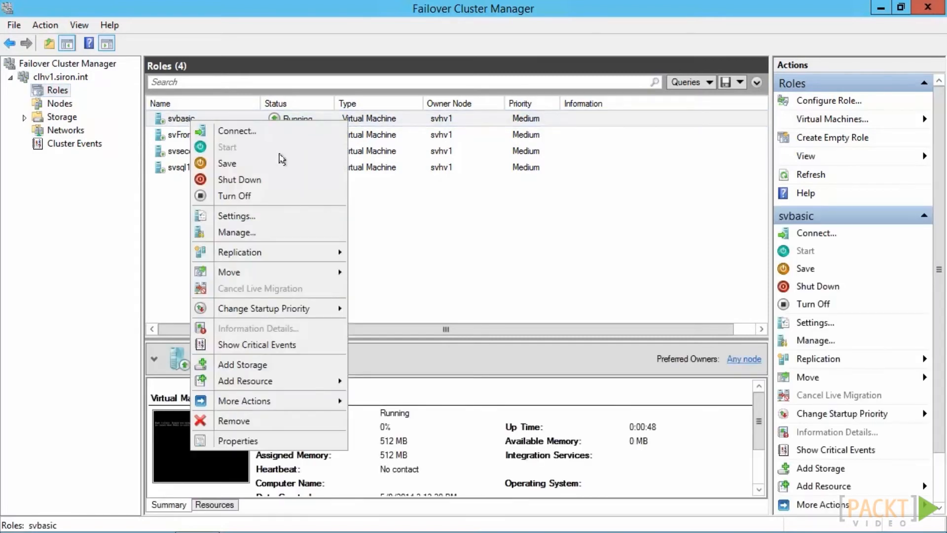
mouse_move(303, 273)
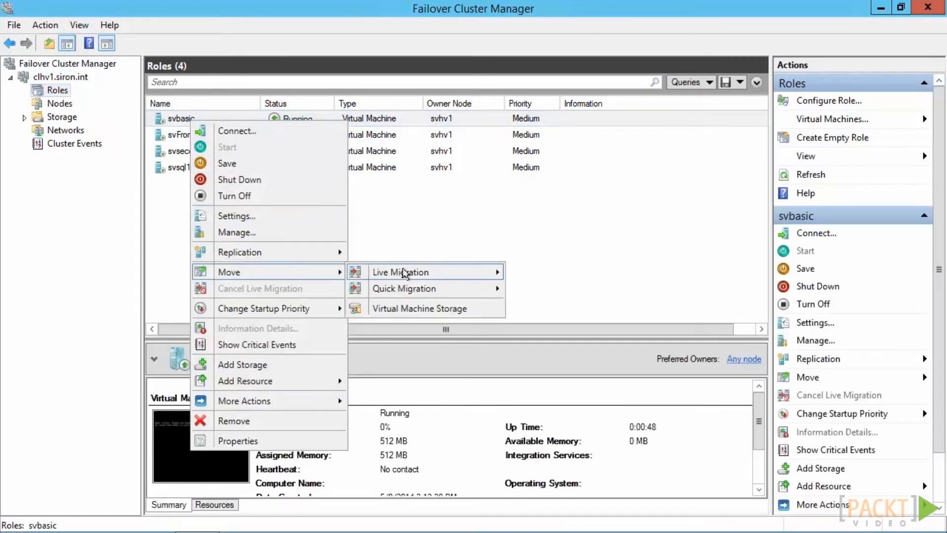
mouse_move(402, 272)
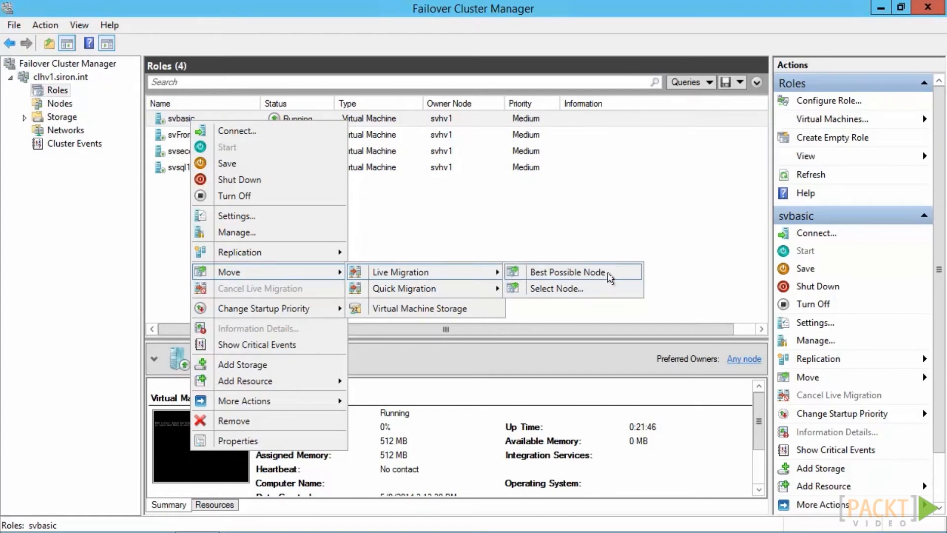
left_click(568, 272)
Step: Live migrate the svFromPS and svsecdemo roles together to the best possible node
left_click(230, 135)
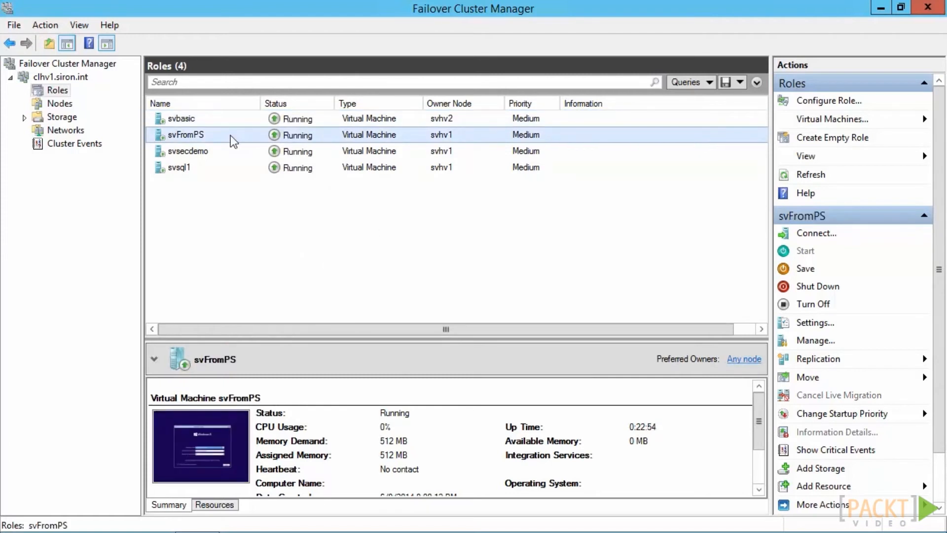
left_click(226, 152, "ctrl")
right_click(227, 152)
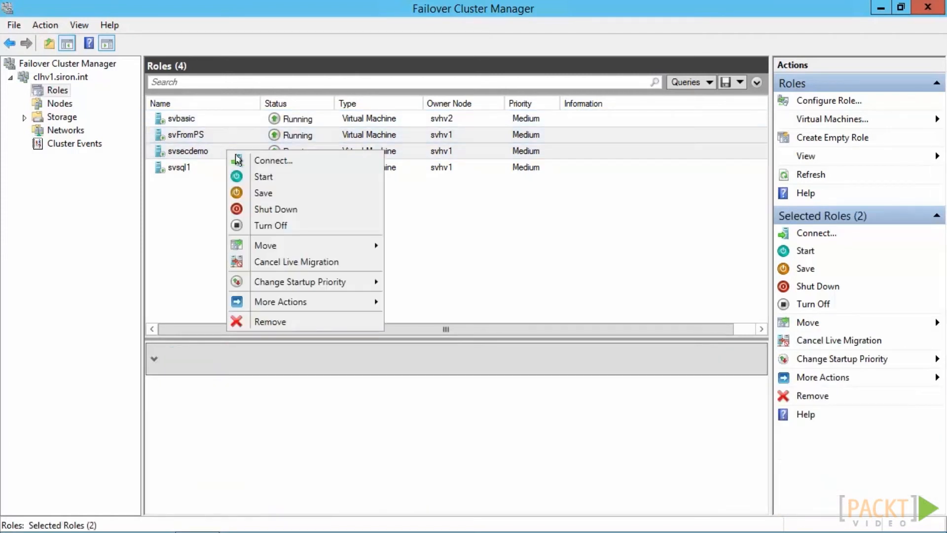
mouse_move(328, 247)
mouse_move(486, 246)
left_click(568, 246)
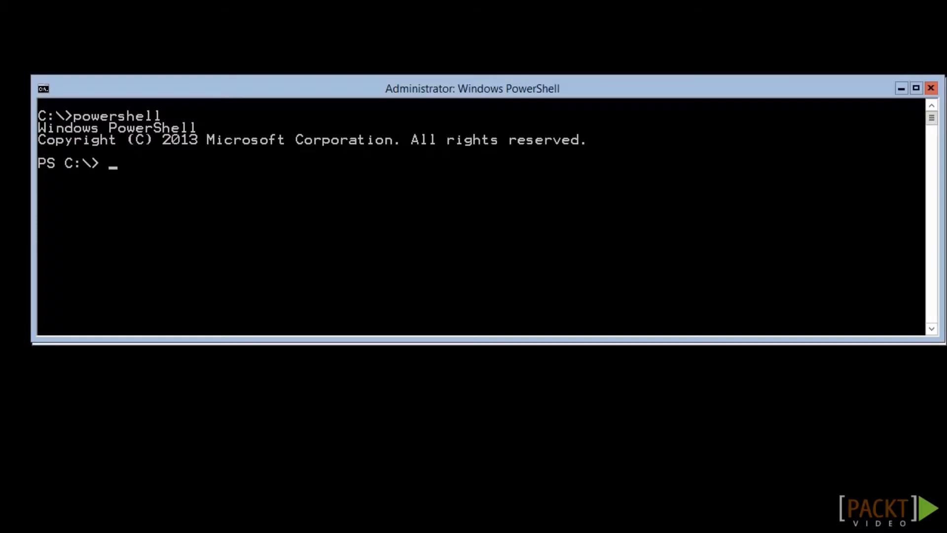
Step: In PowerShell, move the clustered virtual machine by running Move-ClusterVirtualMachineRole -Name svfromps
type("move-clusterv")
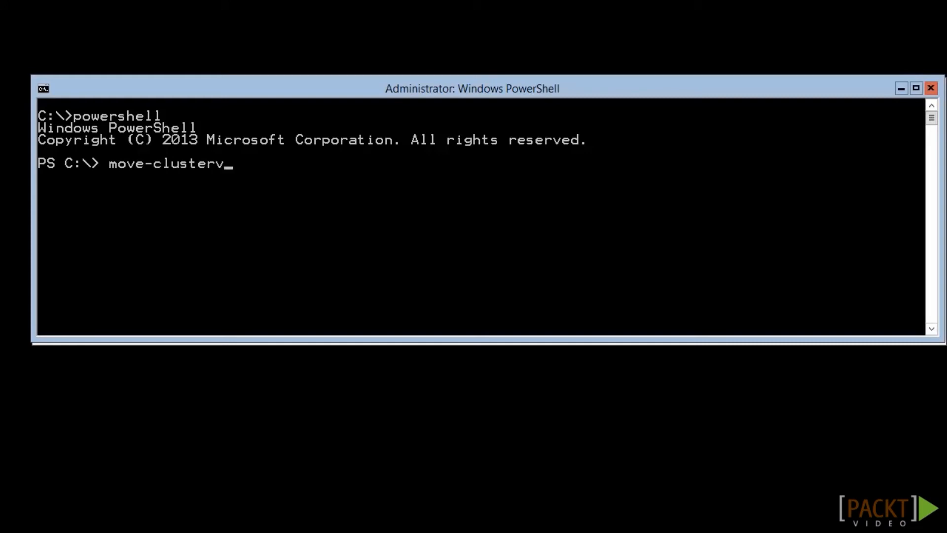
key("Tab")
type("-n")
key("Tab")
type("svfromps")
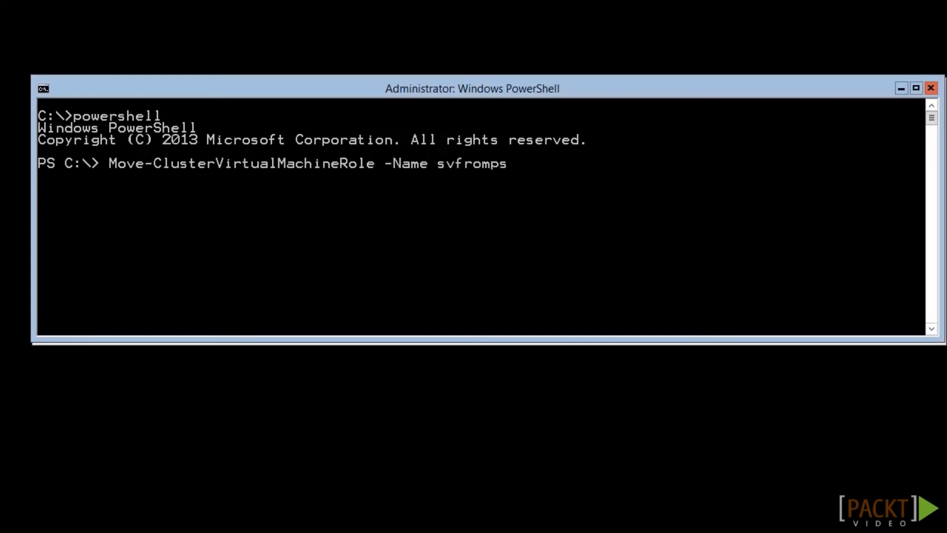
key("Return")
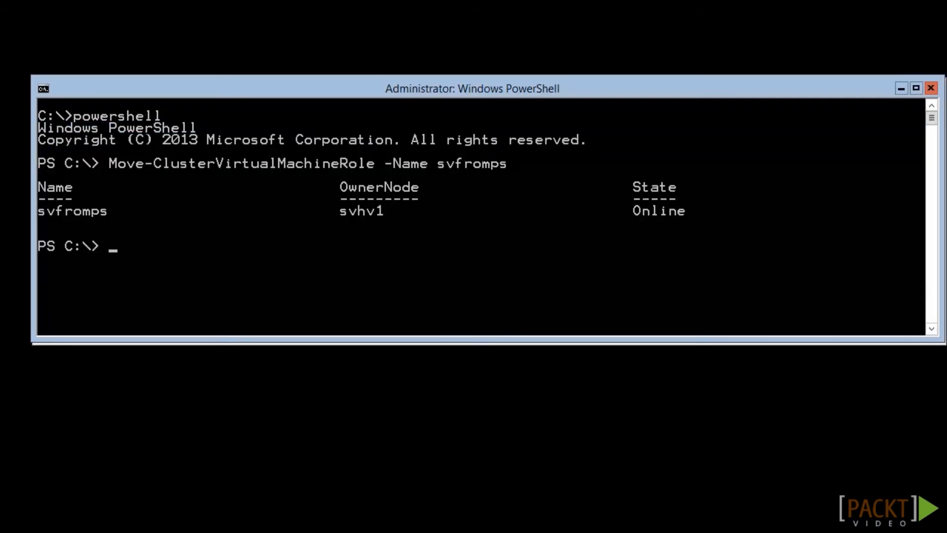
Step: Move the svfromps virtual machine to host svhv2 by running move-vm -Name svfromps -DestinationHost svhv2
type("move-vm -Name sv")
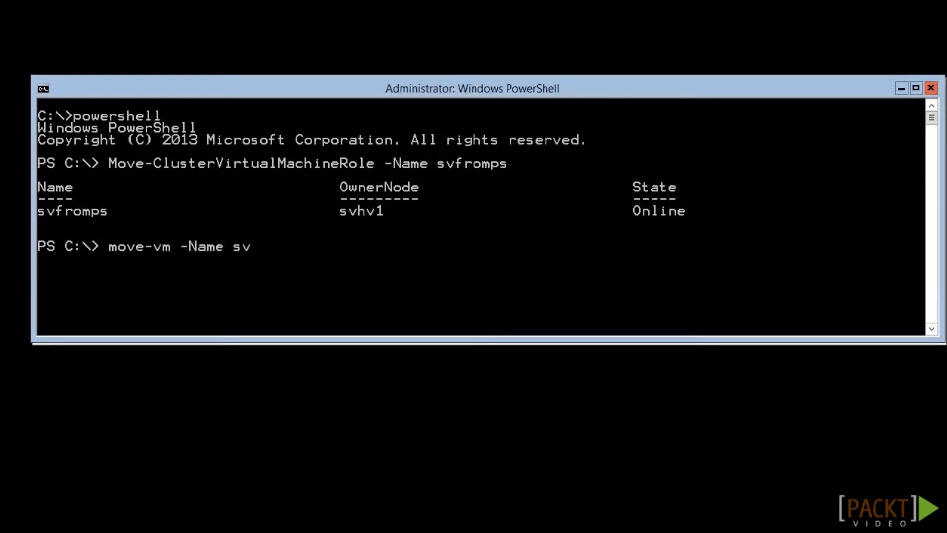
type("fromps -dest")
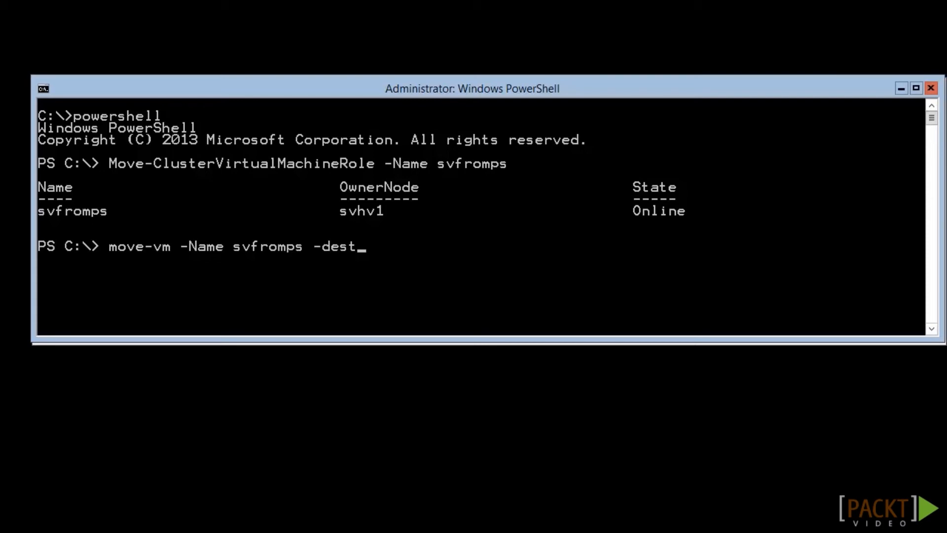
key("Tab")
type("svhv2")
key("Return")
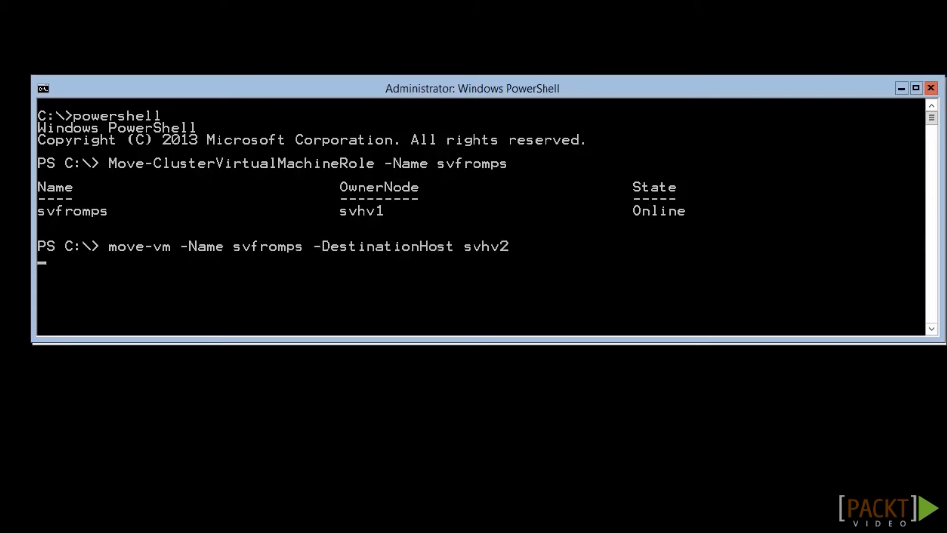
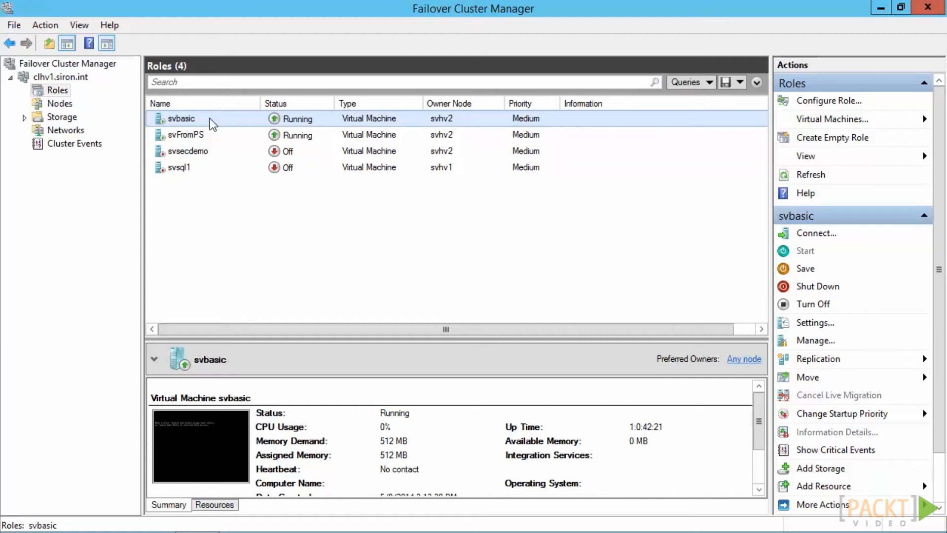
Step: In Failover Cluster Manager, review the Automatic Stop Action and Integration Services settings of the svbasic virtual machine
right_click(209, 117)
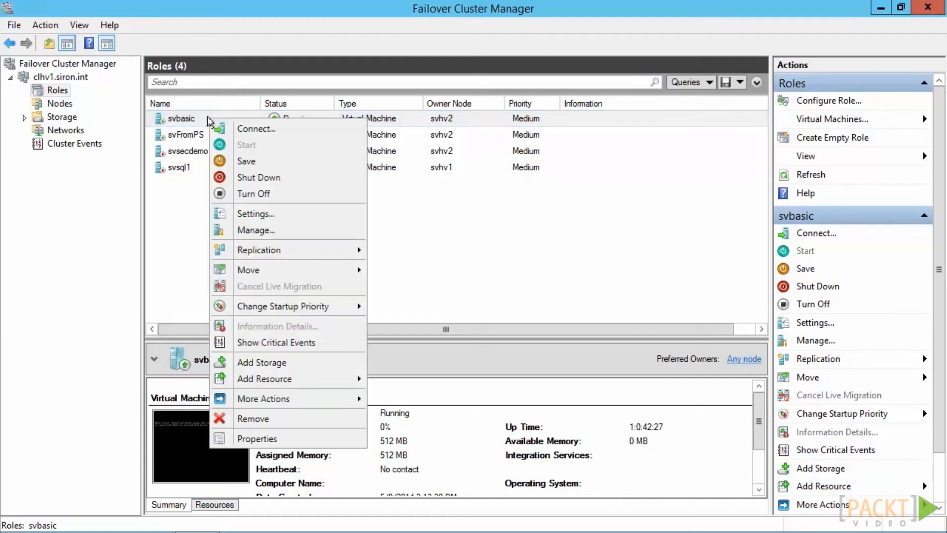
left_click(283, 216)
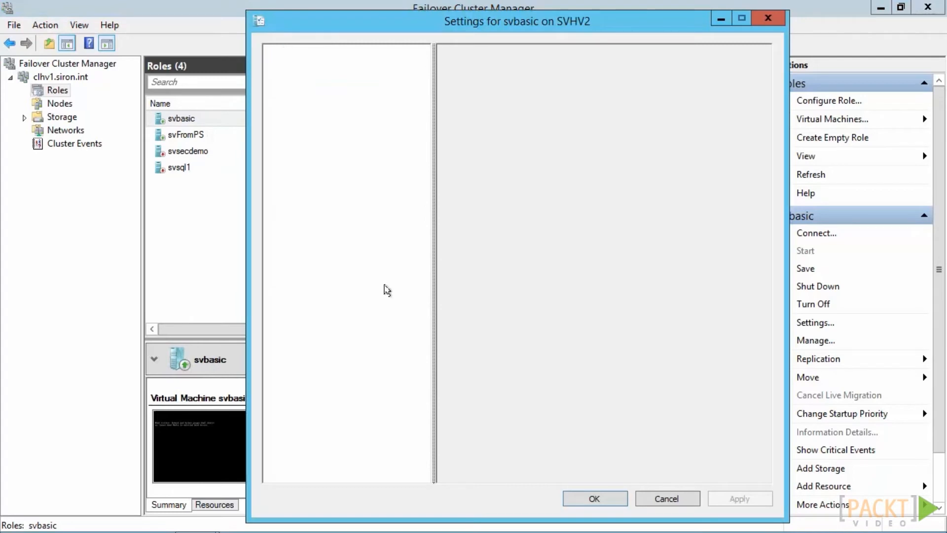
scroll(423, 397, "down", 3)
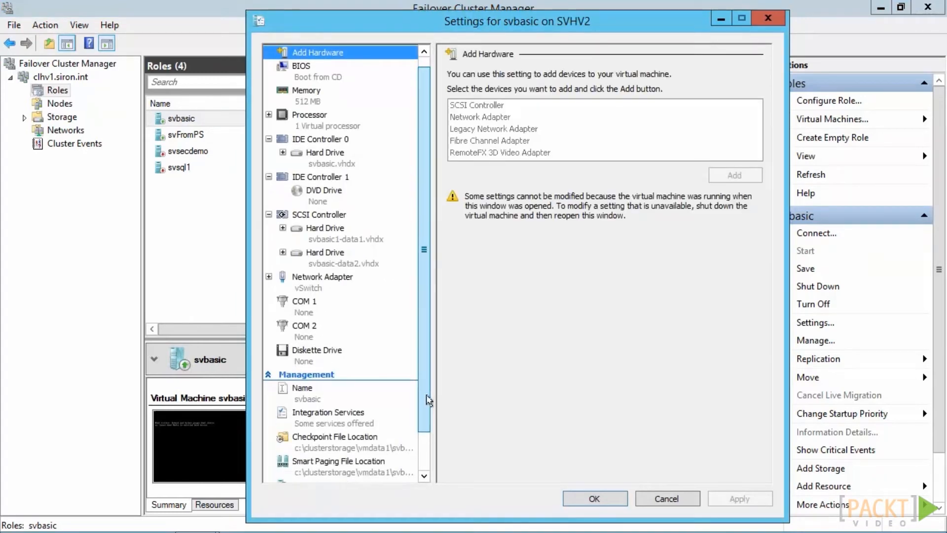
left_click(349, 478)
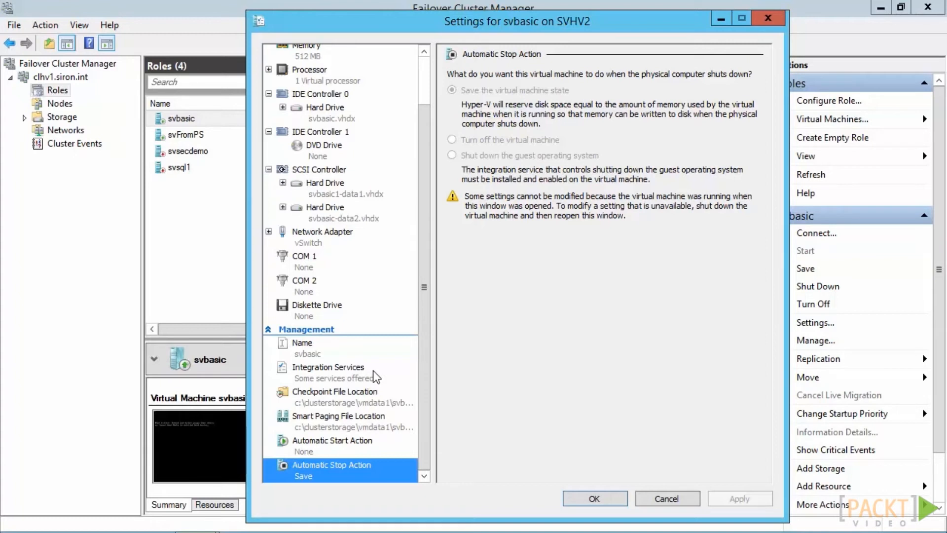
left_click(372, 370)
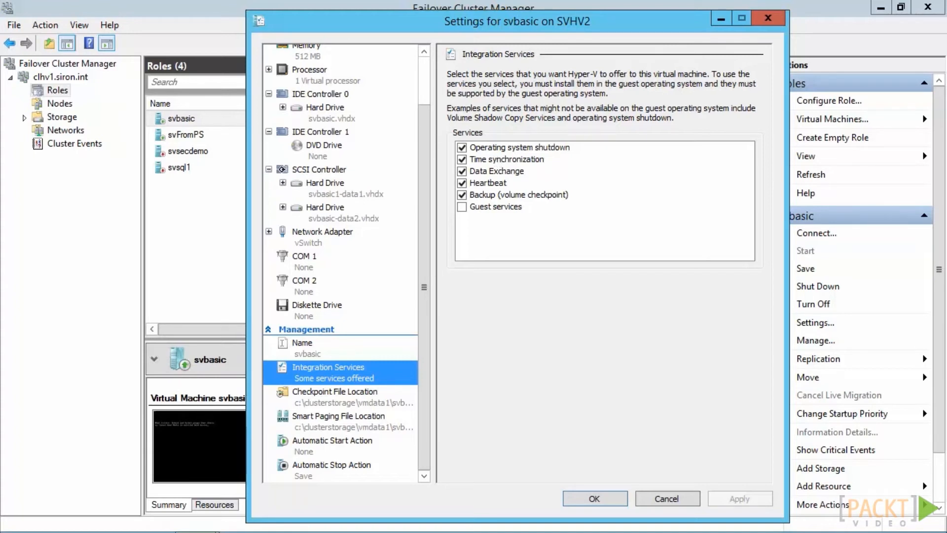
Step: Quick migrate the svsecdemo role to the best possible node
left_click(205, 153)
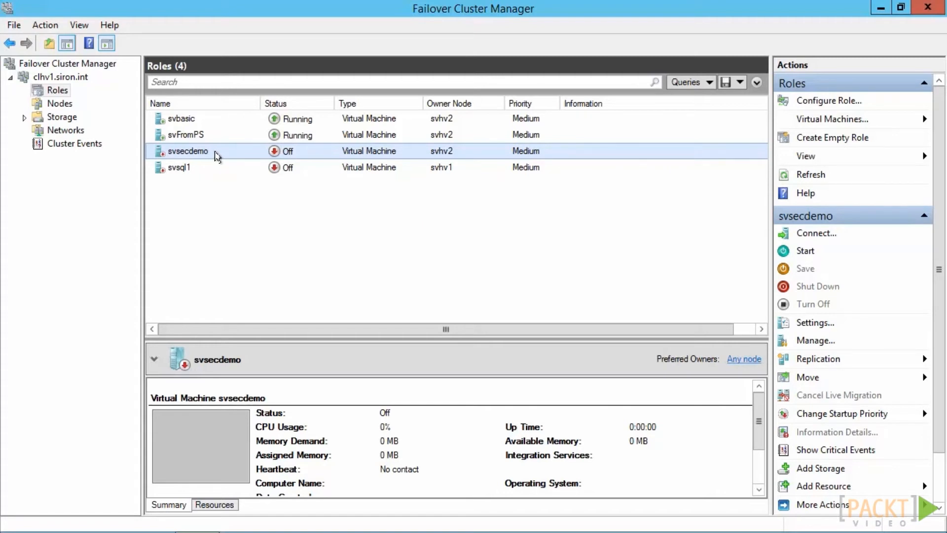
right_click(216, 154)
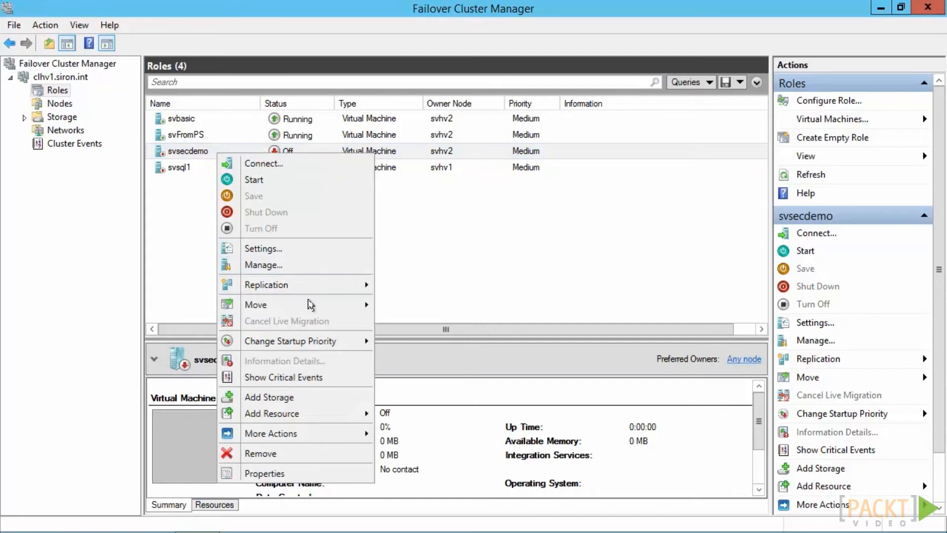
mouse_move(311, 306)
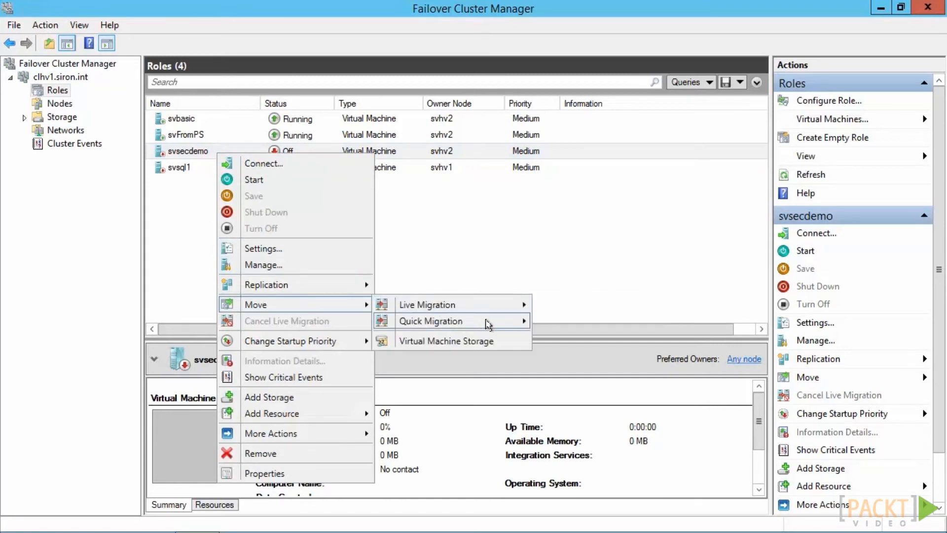
mouse_move(486, 321)
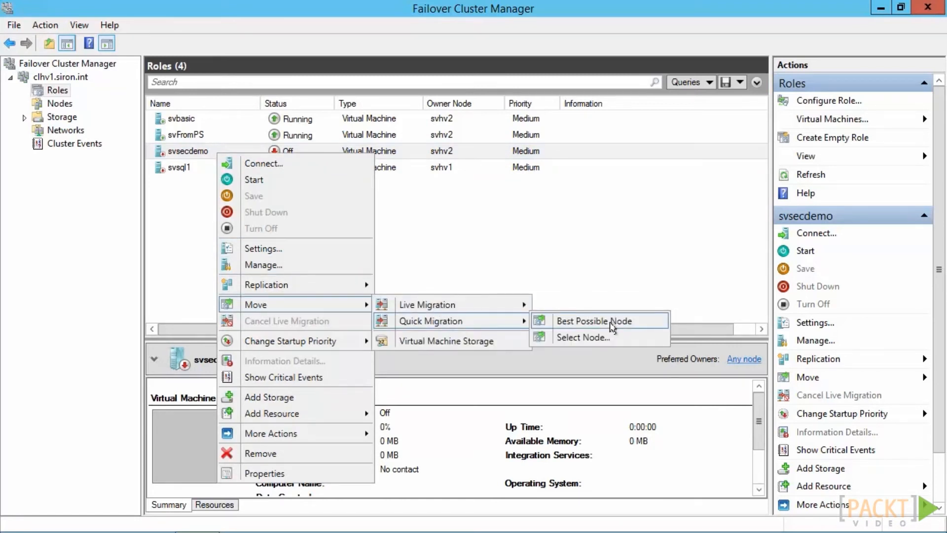
left_click(611, 323)
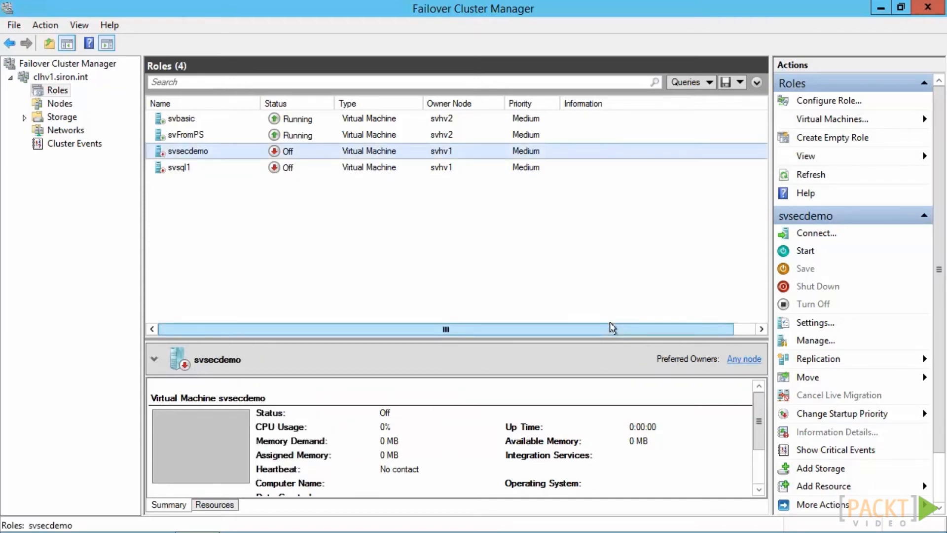
Step: Quick migrate the running svFromPS role to the best possible node
left_click(211, 135)
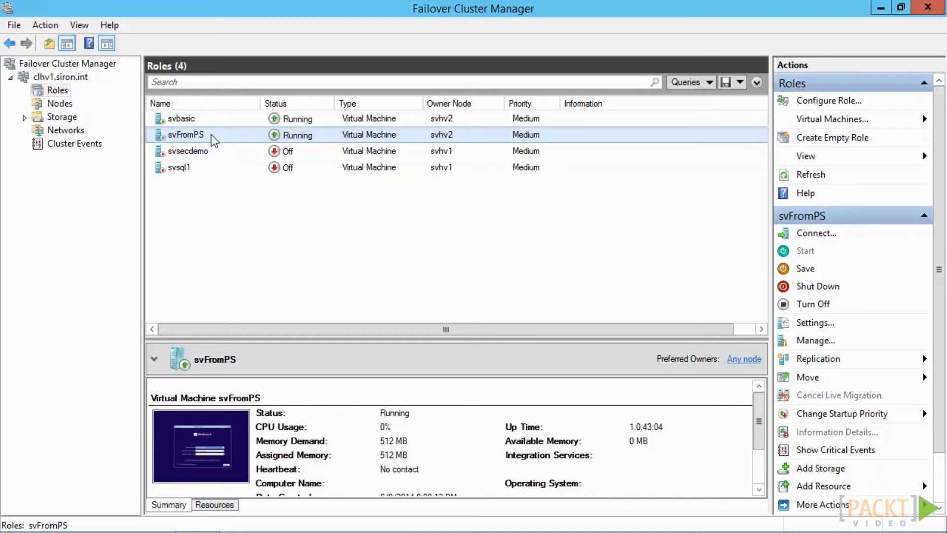
right_click(211, 134)
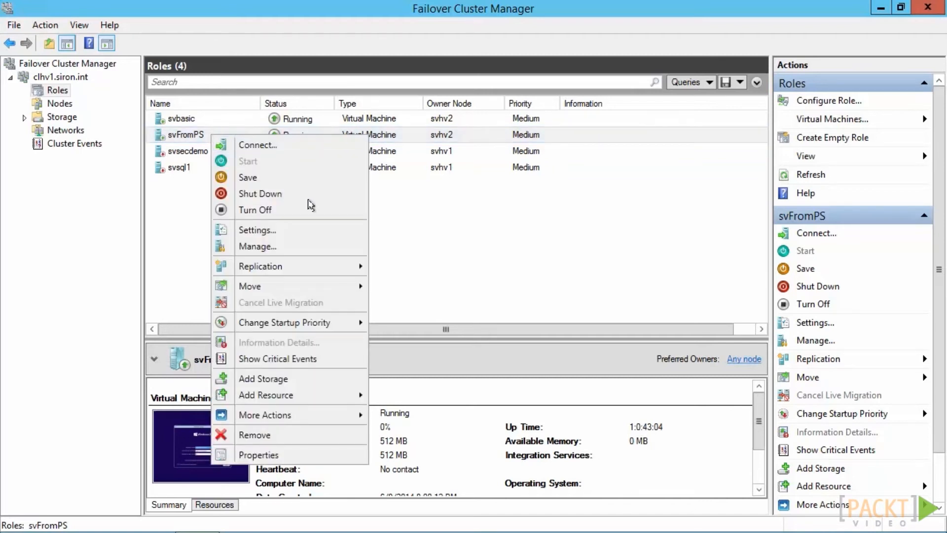
mouse_move(316, 284)
mouse_move(438, 302)
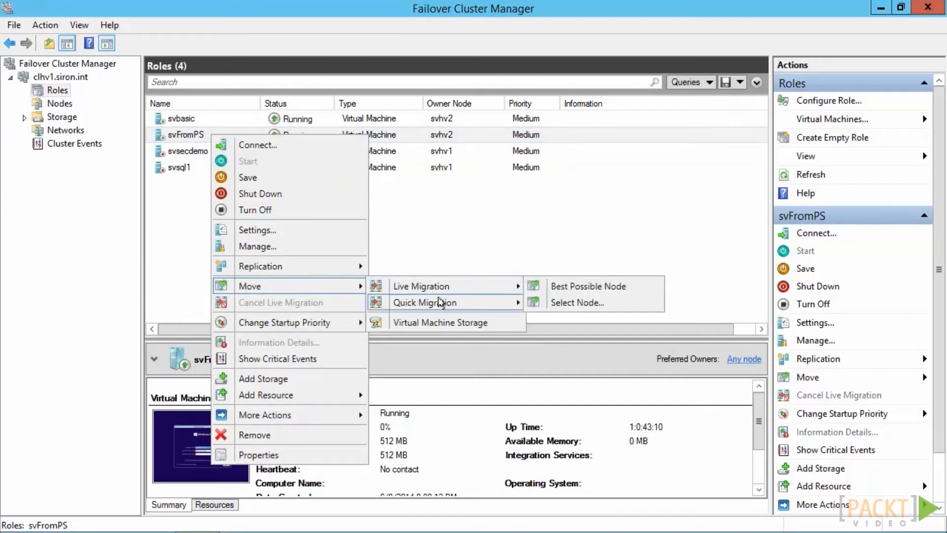
left_click(570, 303)
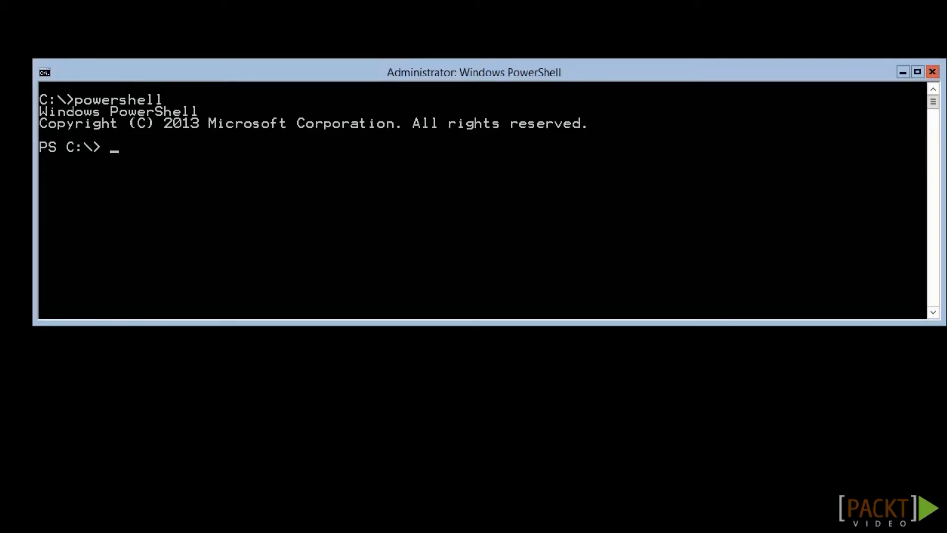
Step: In PowerShell, quick migrate svfromps by running Move-ClusterVirtualMachineRole -Name svfromps -Node svhv2 -MigrationType Quick
type("move-clustervirt")
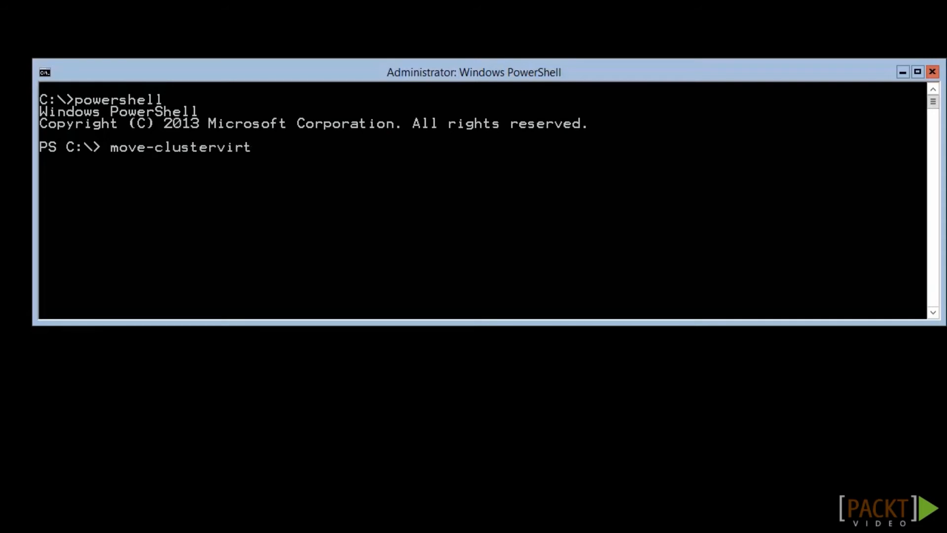
key("Tab")
type("-n")
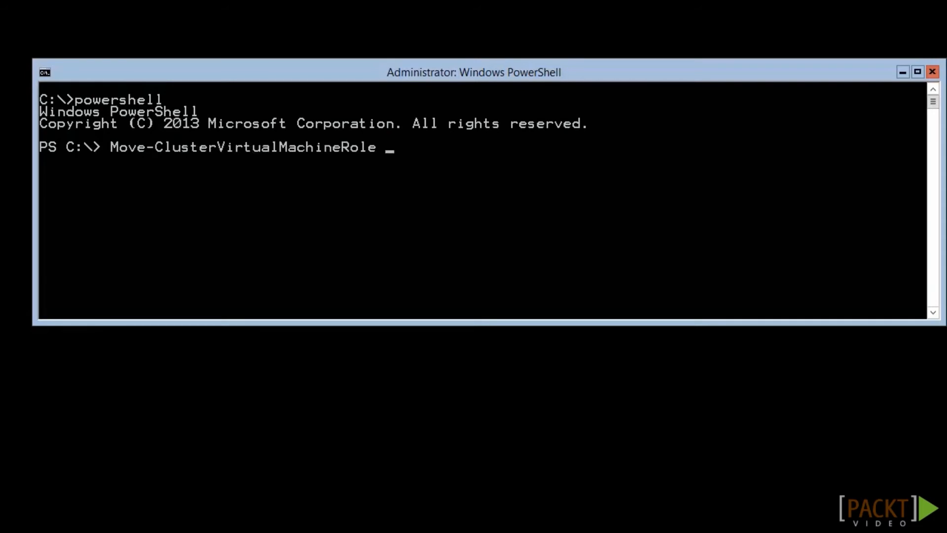
key("Tab")
type("svfromps -n")
key("Tab")
type("svhv2 -m")
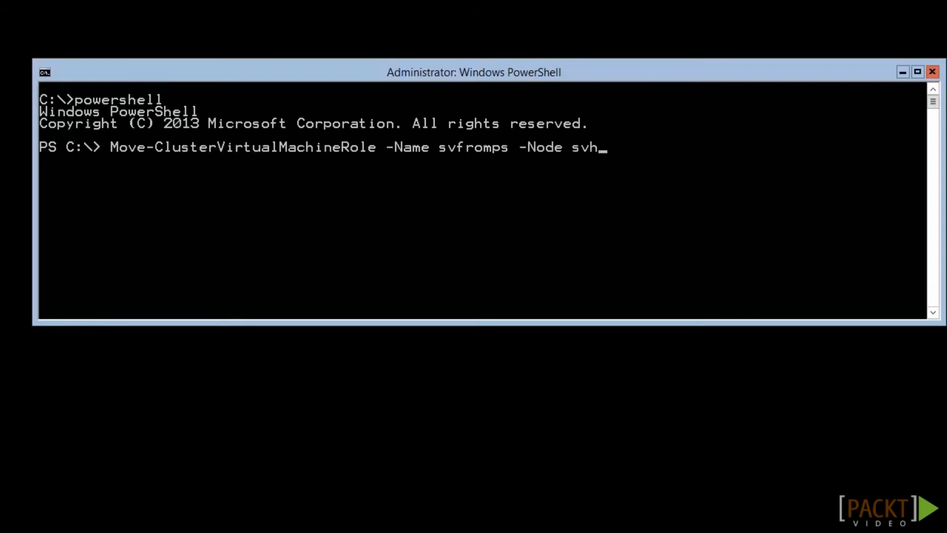
key("Tab")
type("q")
key("Tab")
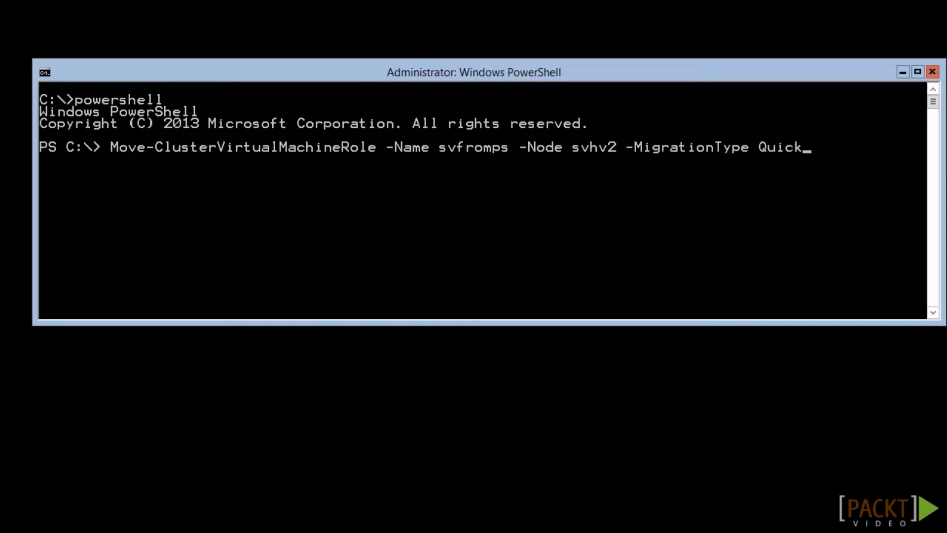
key("Return")
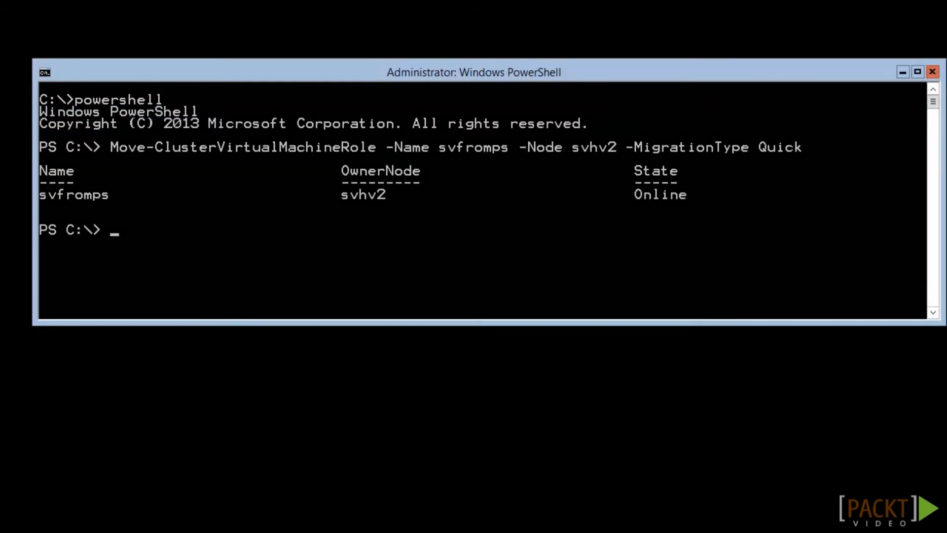
Step: Move the svsql1 virtual machine from svhv1 by running move-vm -Name svsql1 -ComputerName svhv1 -DestinationHost svhv2
type("move-vm -Name")
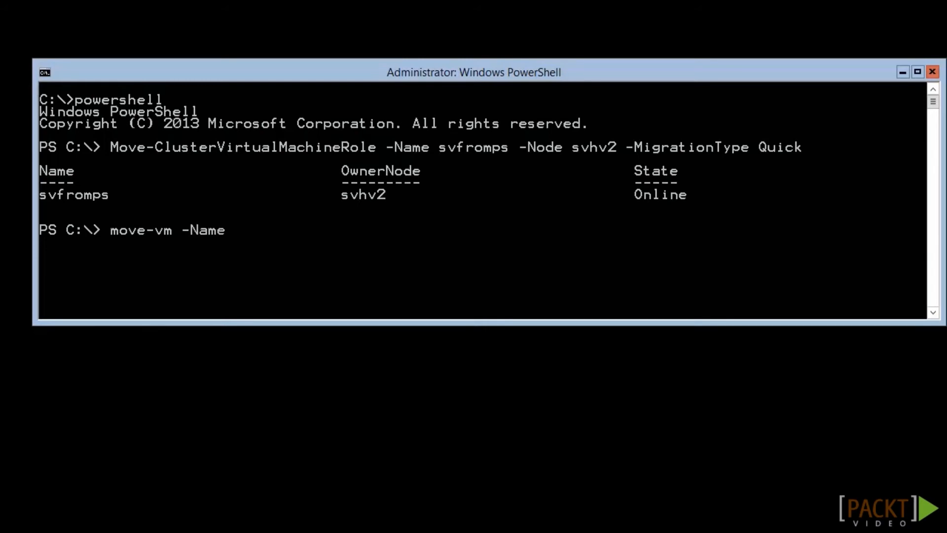
type(" svsql1 -ComputerName svhv1 -de")
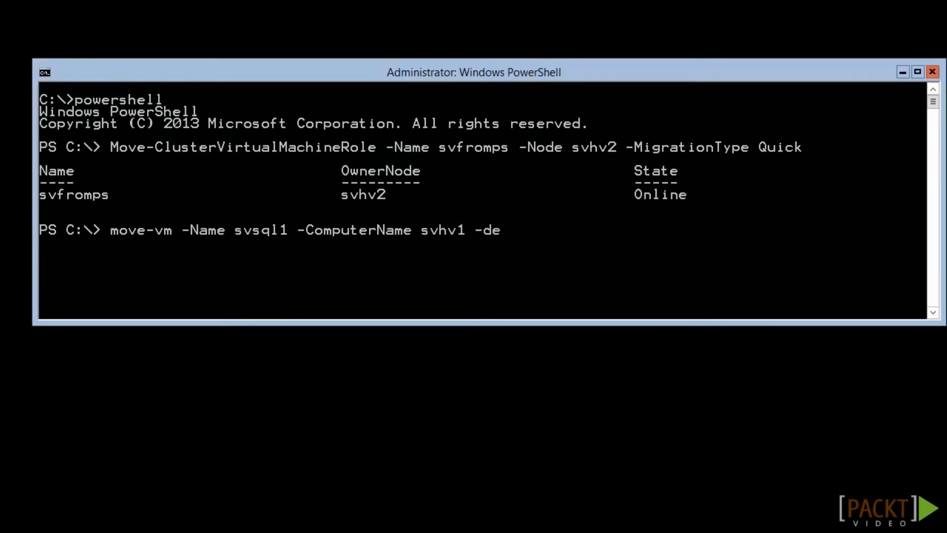
key("Tab")
type("svhv2")
key("Return")
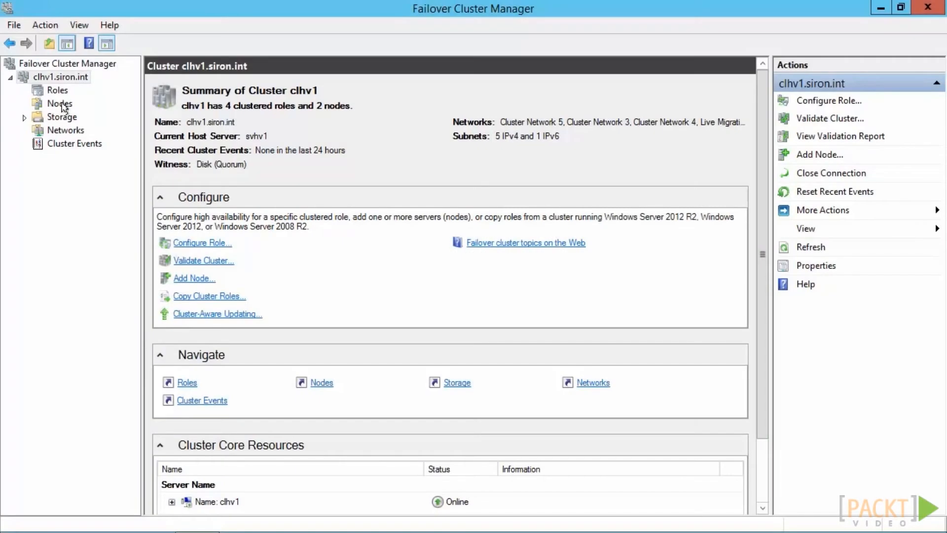
Step: In Failover Cluster Manager, pause the svhv1 node and drain its roles
left_click(63, 105)
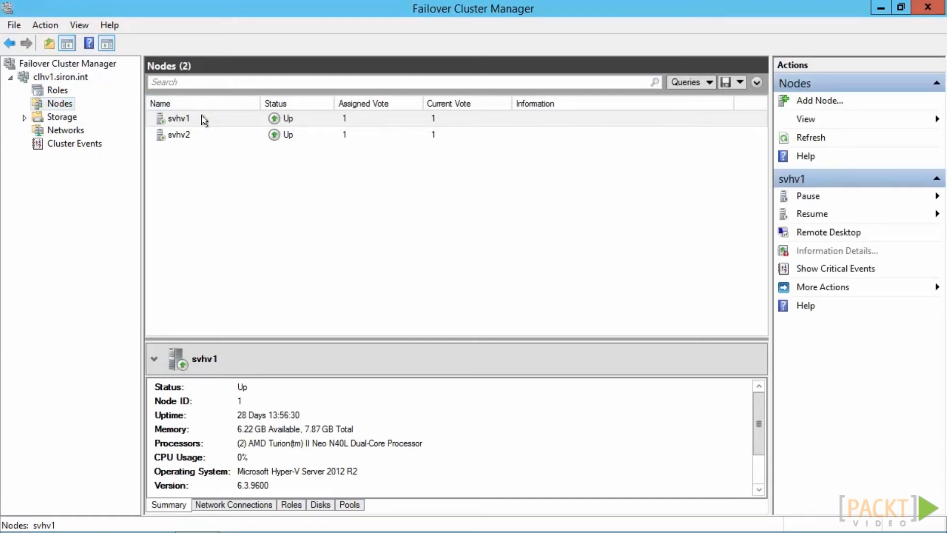
right_click(204, 120)
mouse_move(270, 127)
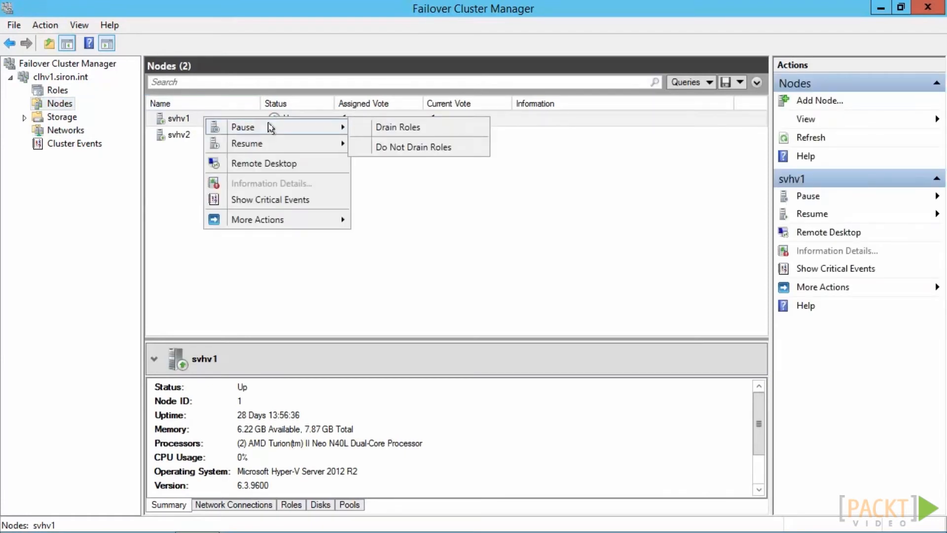
left_click(383, 126)
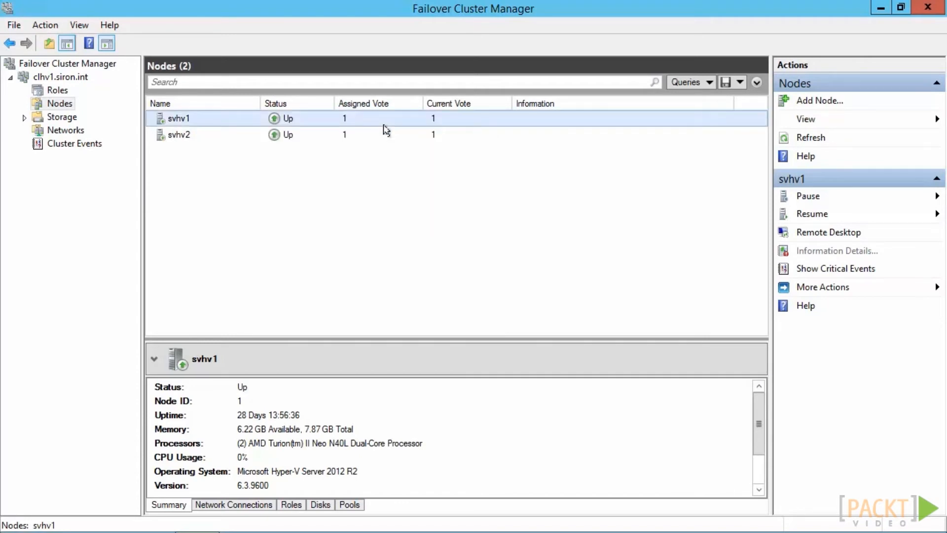
Step: Try to live migrate the svbasic role to the best possible node, and read the details of the resulting error
left_click(57, 91)
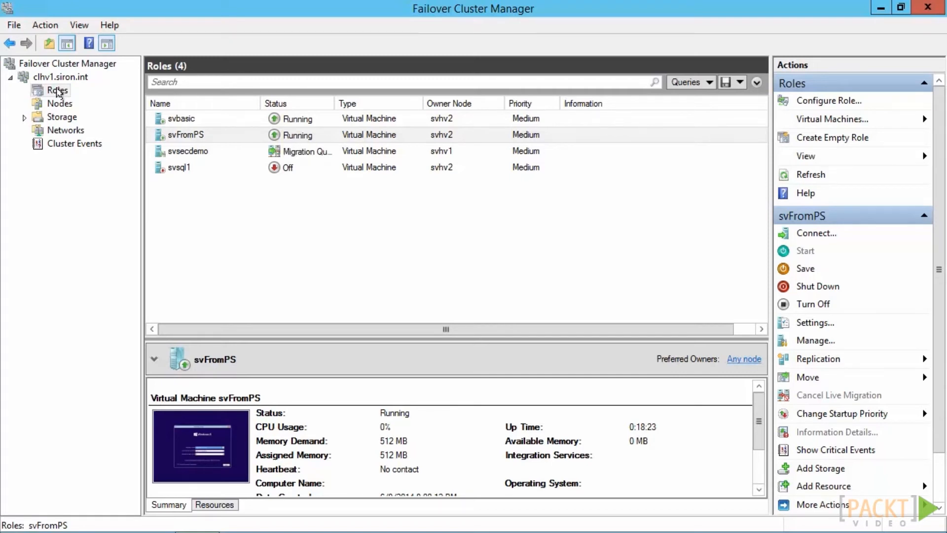
left_click(57, 90)
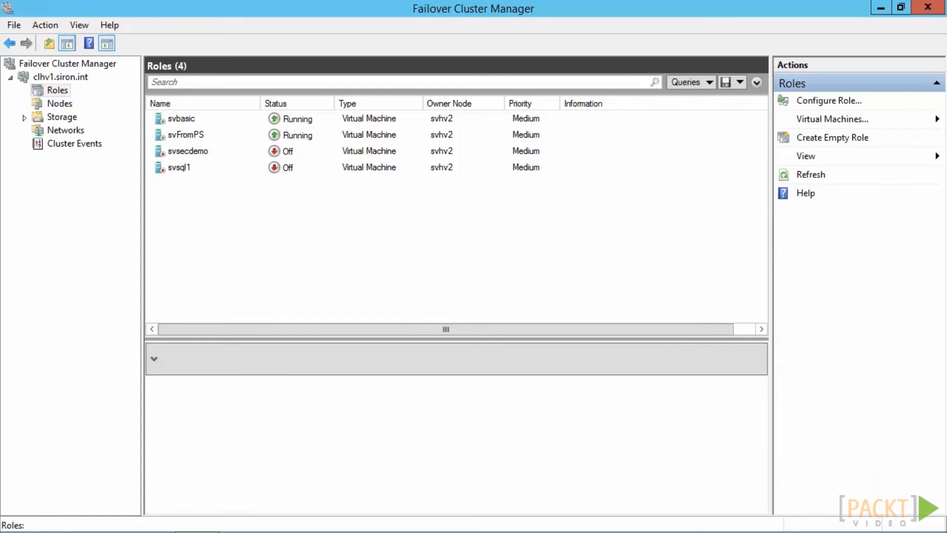
left_click(196, 119)
right_click(196, 120)
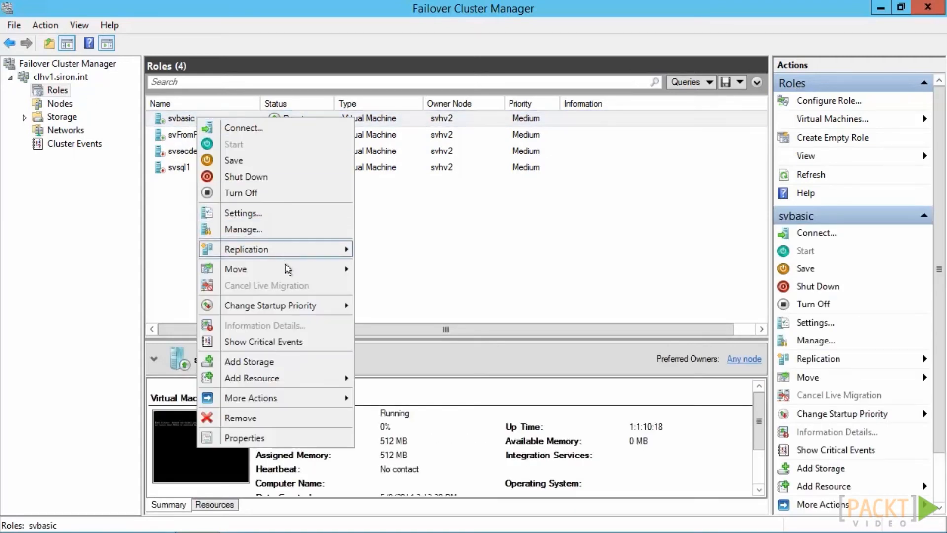
mouse_move(235, 269)
mouse_move(407, 269)
left_click(573, 268)
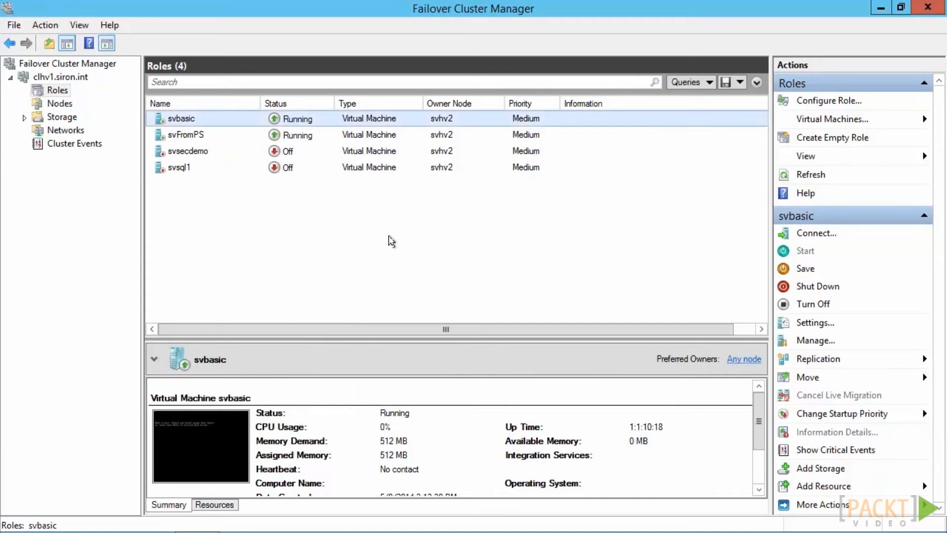
left_click(815, 433)
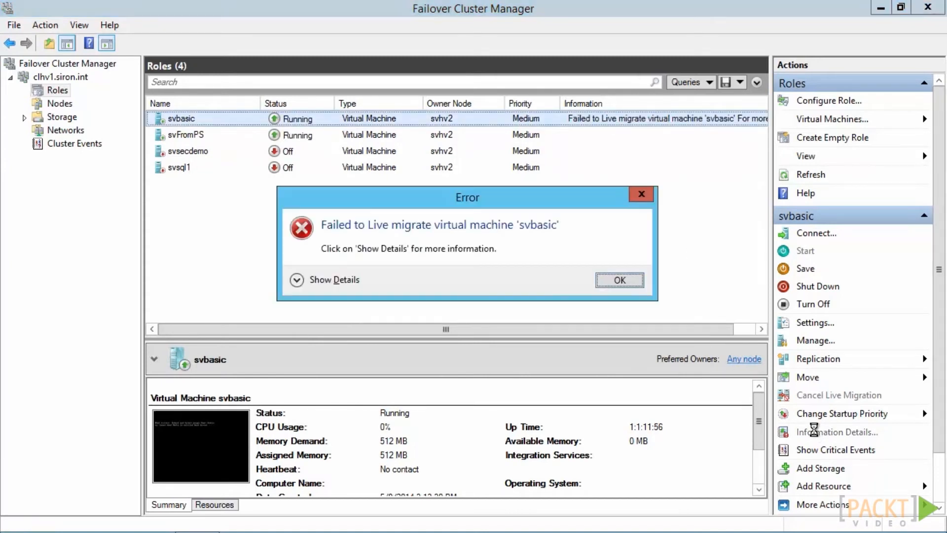
left_click(322, 282)
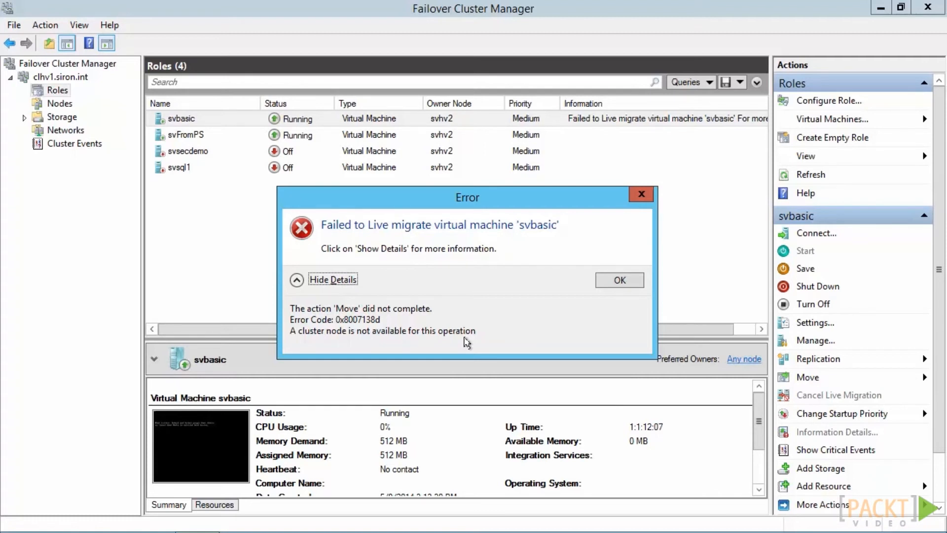
left_click(612, 285)
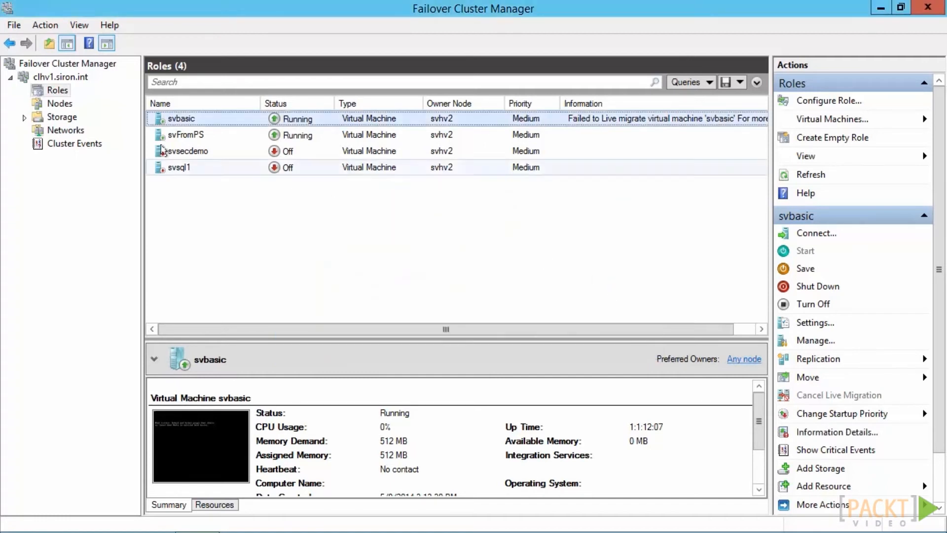
Step: Resume the paused svhv1 node and fail its roles back
left_click(60, 104)
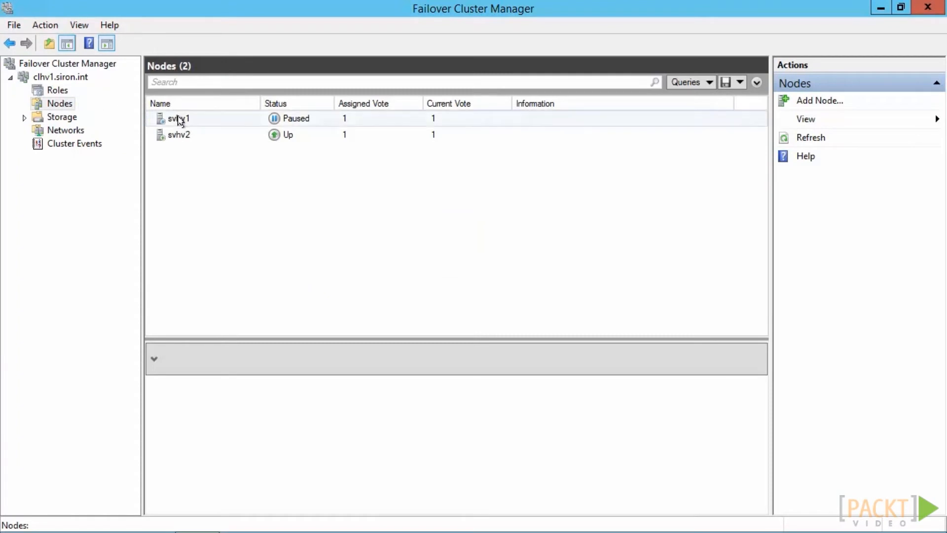
right_click(179, 119)
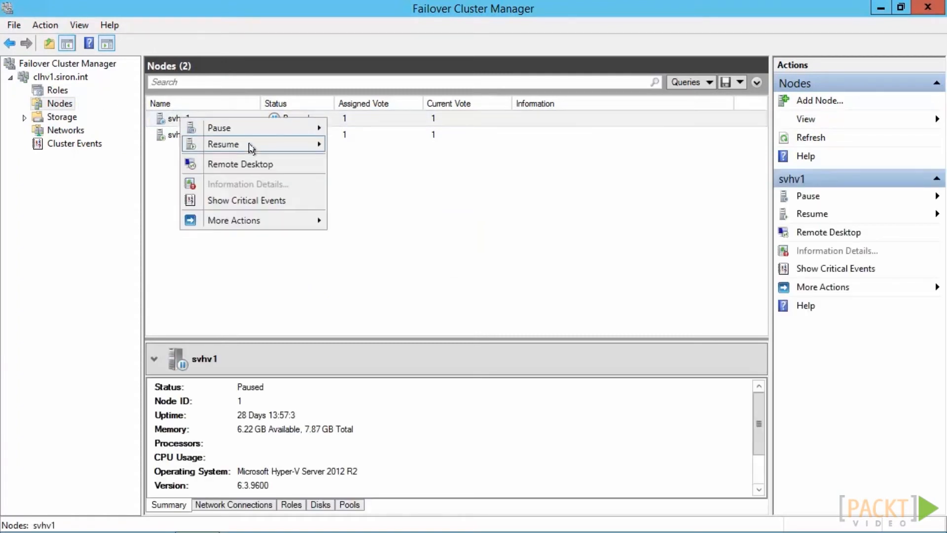
mouse_move(250, 148)
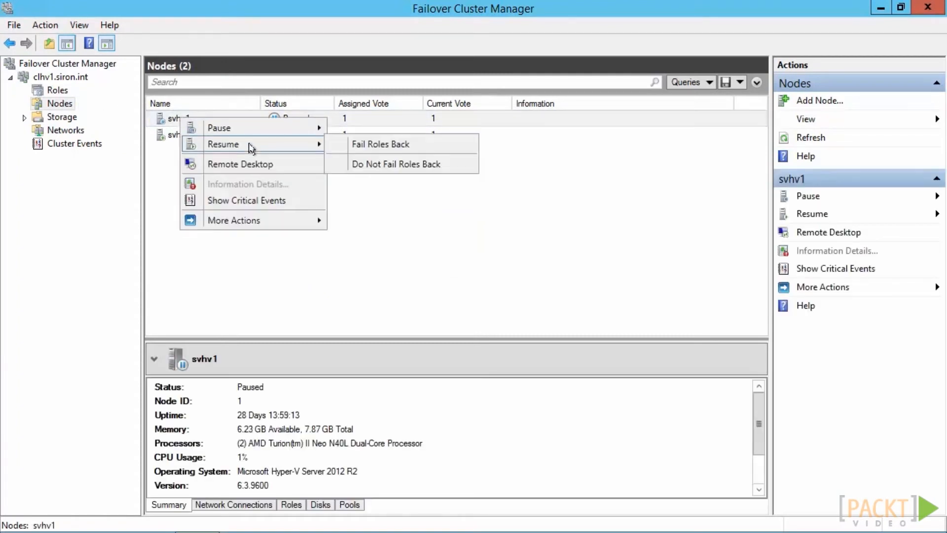
left_click(385, 144)
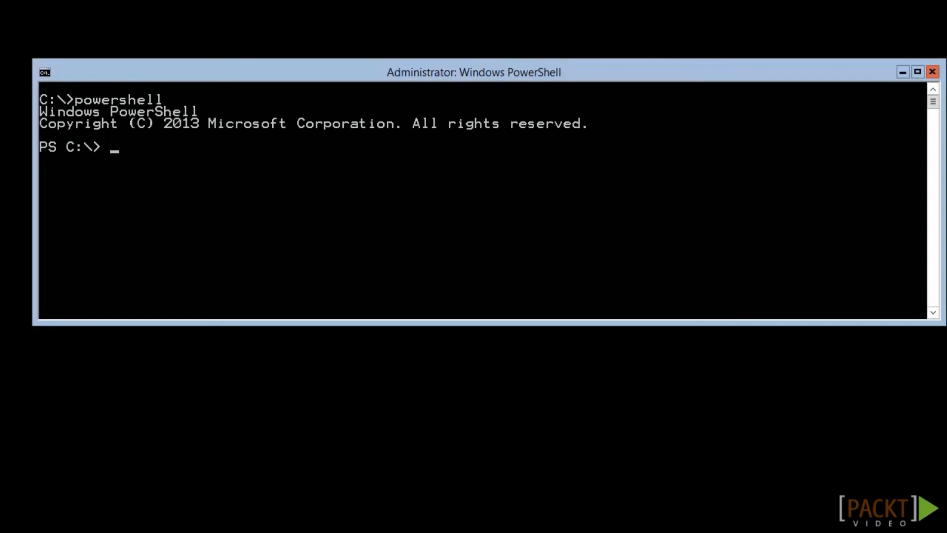
Step: In PowerShell, pause and drain the svhv1 node by running Suspend-ClusterNode -Name svhv1 -Drain -ForceDrain
type("suspend-cl")
key("Tab")
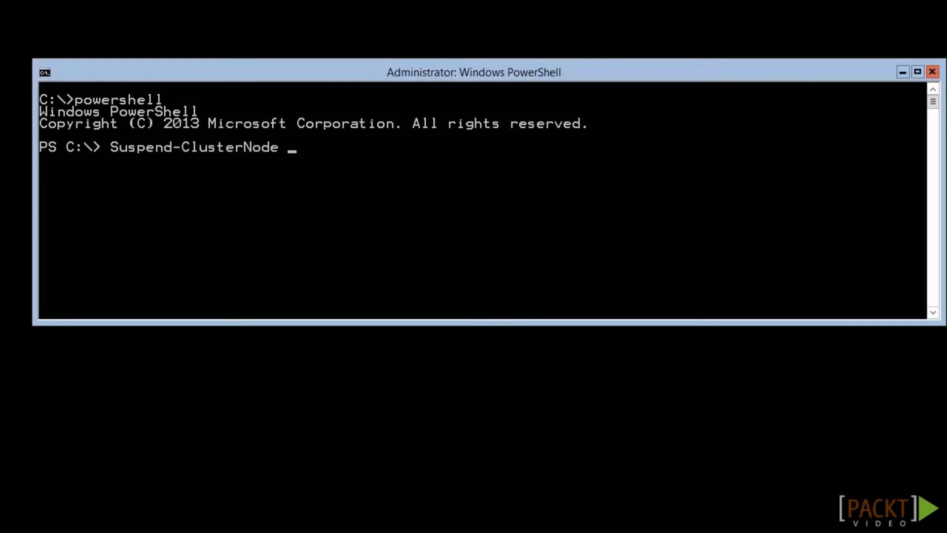
type("-Name svhv1")
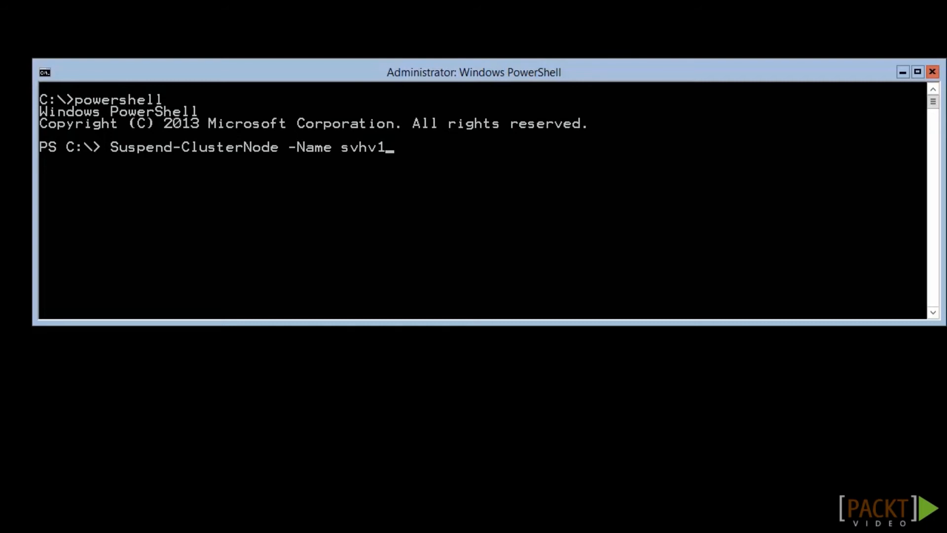
type("-Drain -ForceDrain")
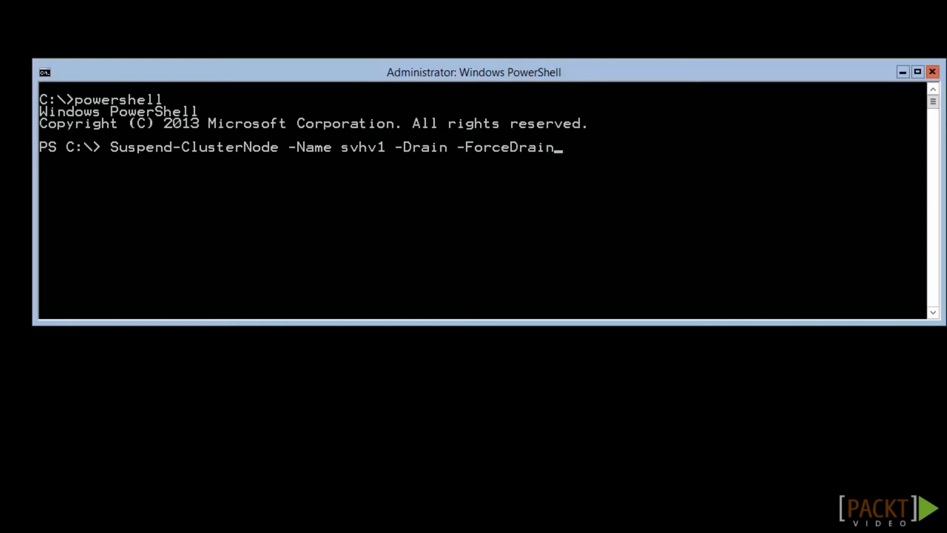
key("Return")
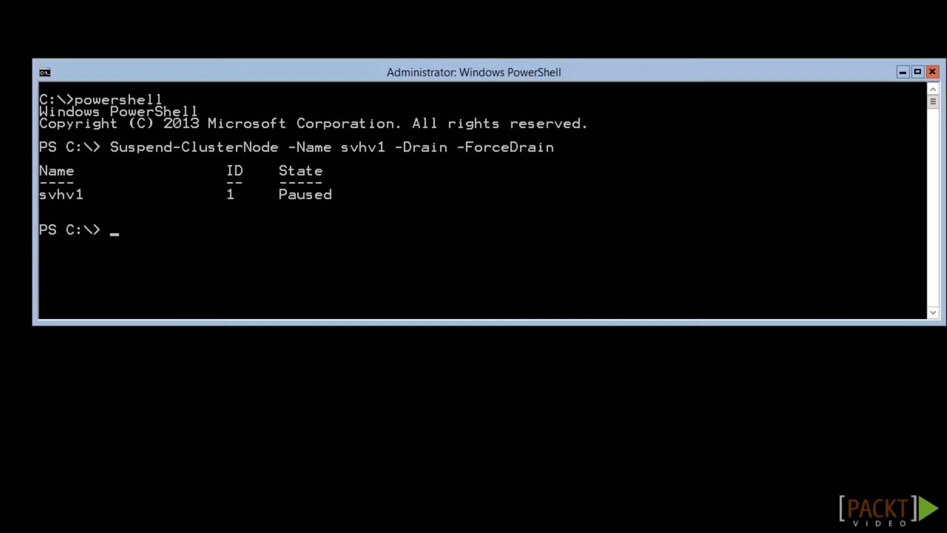
Step: Resume the svhv1 node with immediate failback by running Resume-ClusterNode -Name svhv1 -Failback Immediate
type("resume-clu")
key("Tab")
type("-Name svhv1 -Fa")
key("Tab")
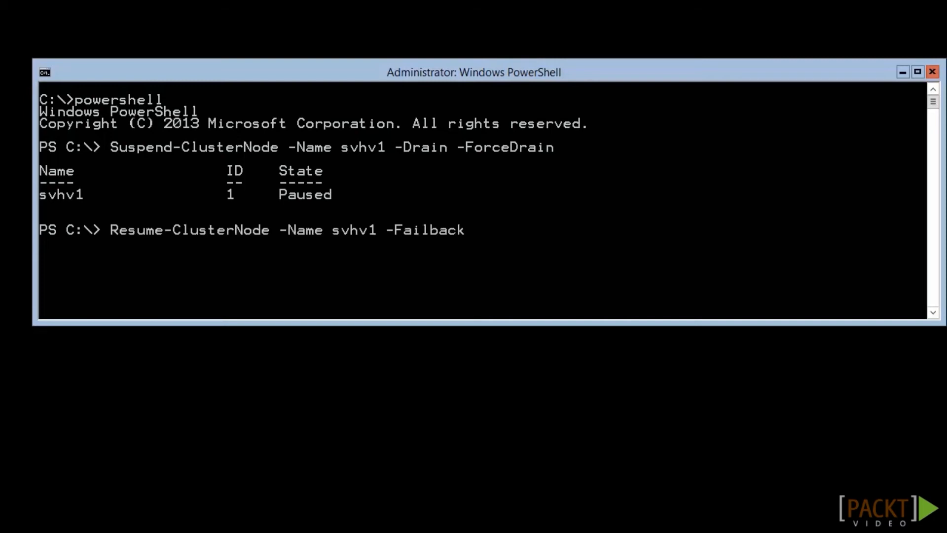
type("Immediate")
key("Return")
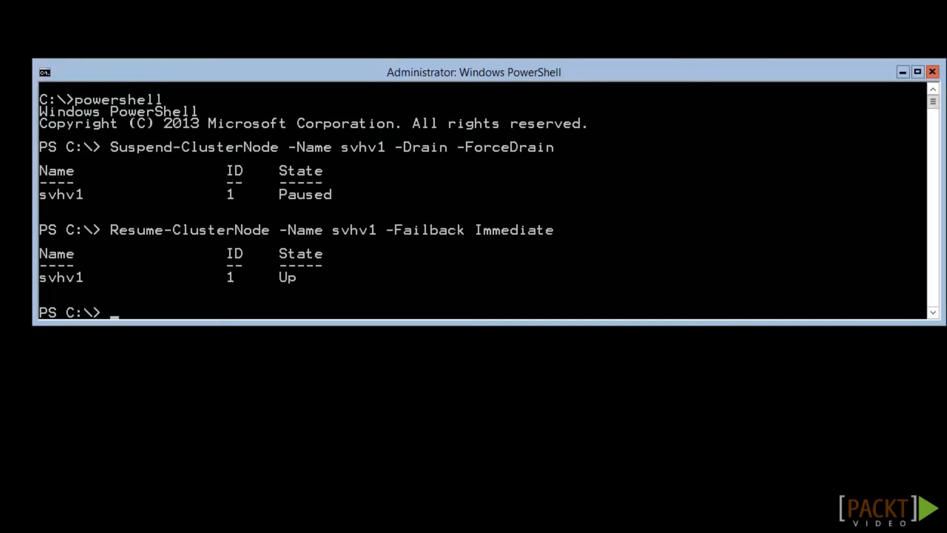
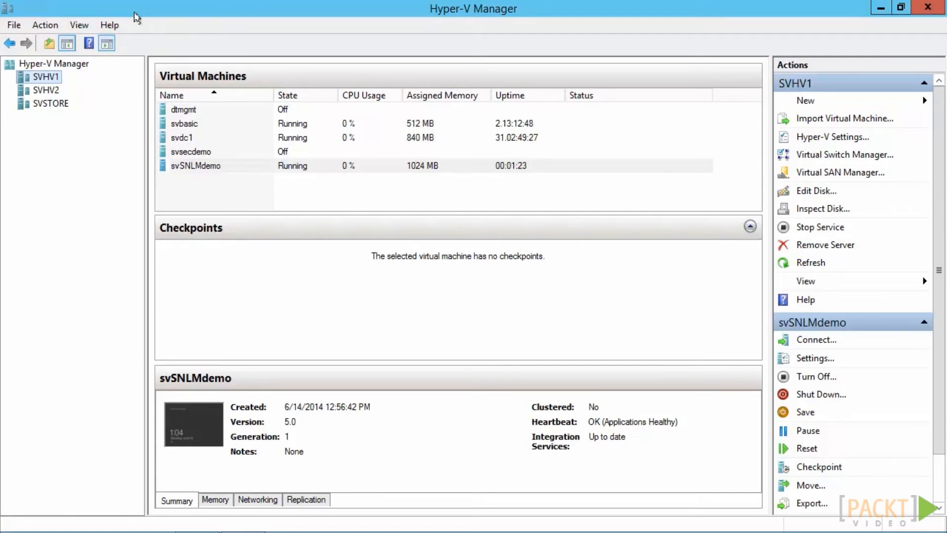
Step: In Hyper-V Manager, examine the Live Migrations settings of the SVHV1 host, including the options nested beneath them
right_click(42, 77)
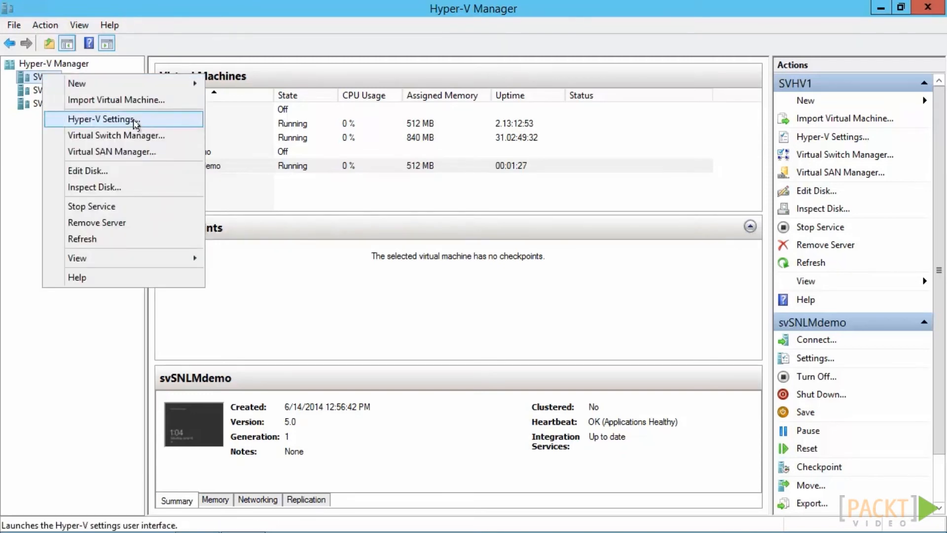
left_click(136, 120)
left_click(320, 167)
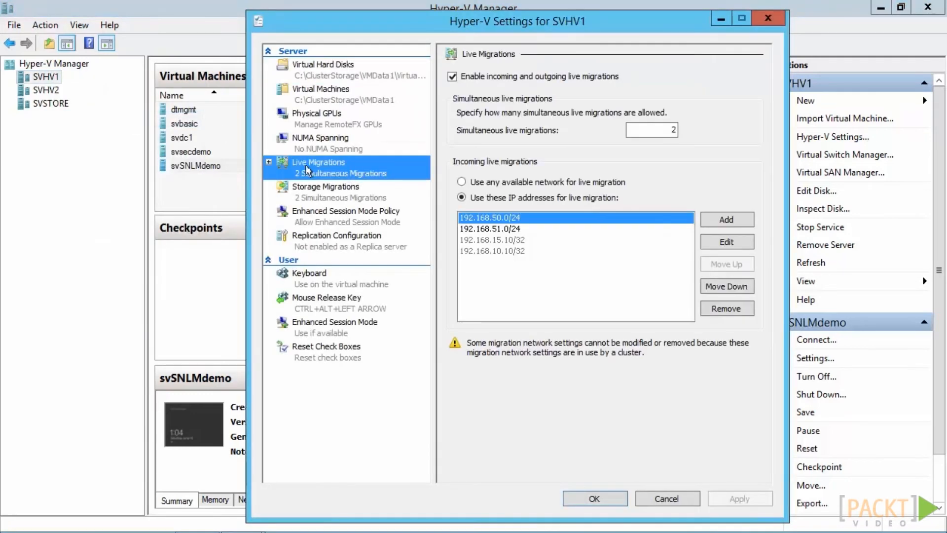
left_click(268, 163)
left_click(335, 188)
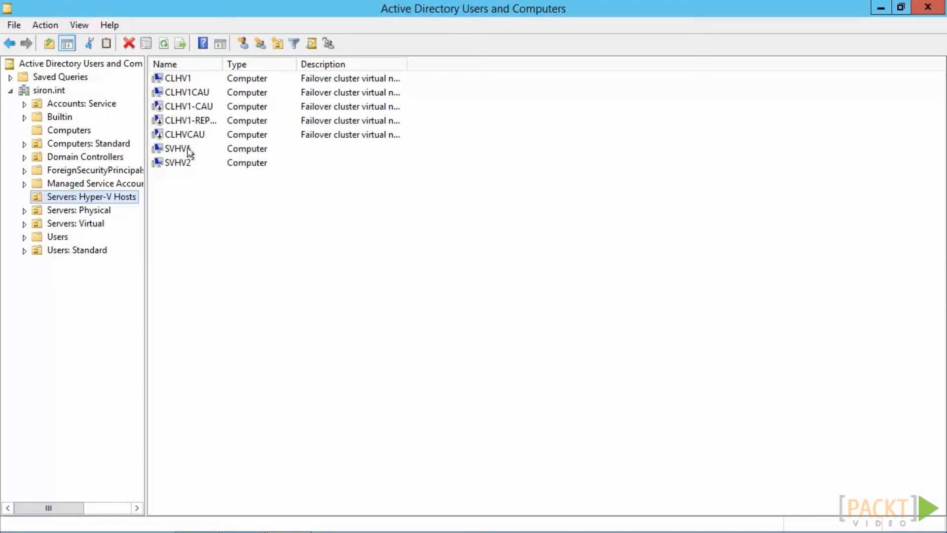
Step: In Active Directory Users and Computers, review the delegated services of the SVHV1 computer with full service type names readable, and leave its properties without changes
right_click(190, 149)
left_click(254, 298)
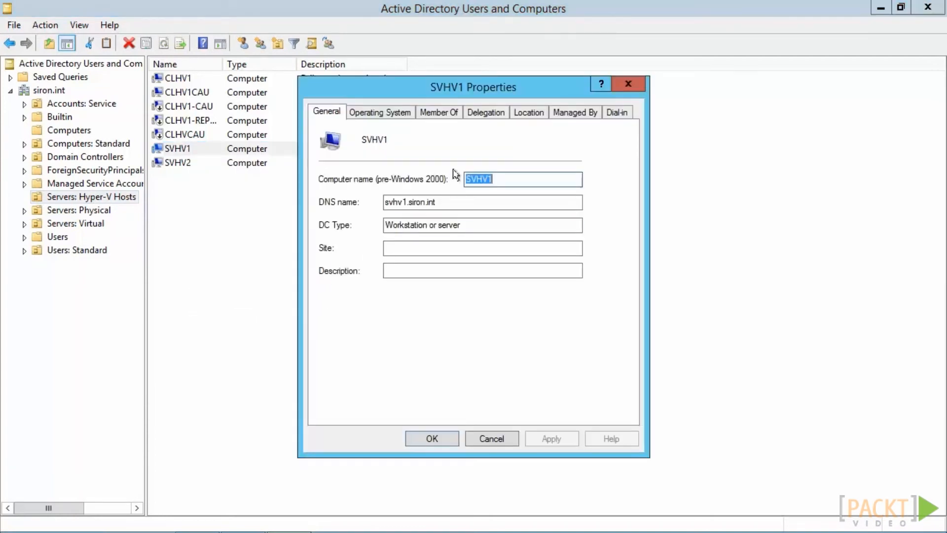
left_click(483, 114)
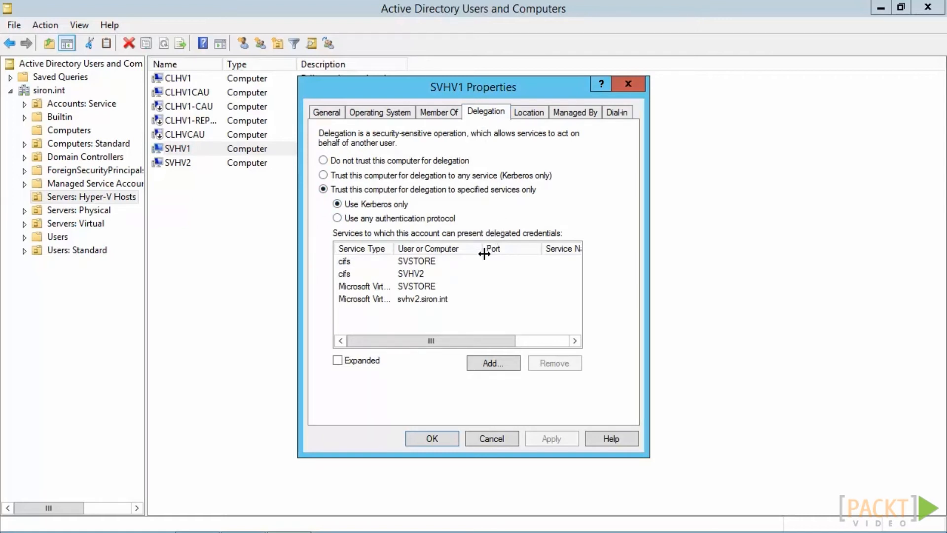
left_click(419, 287)
left_click_drag(393, 248, 468, 250)
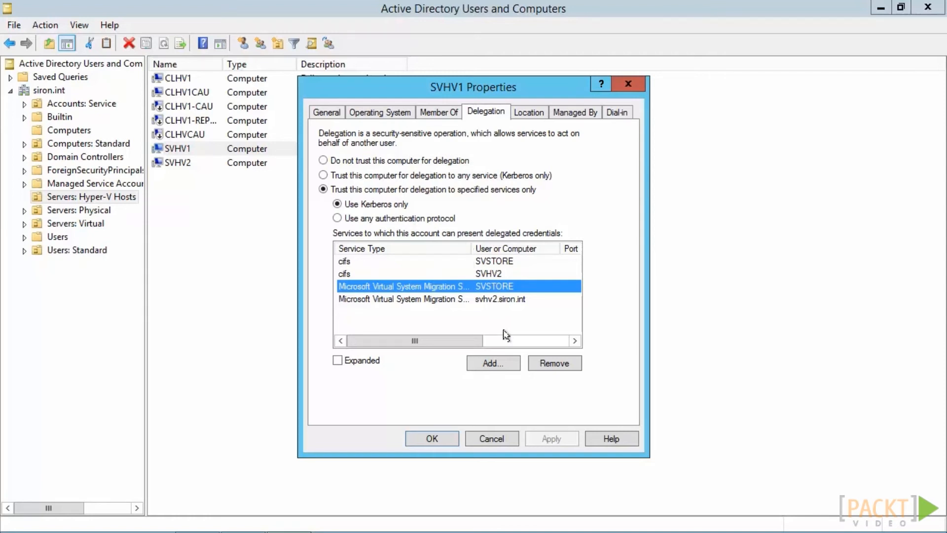
left_click(499, 439)
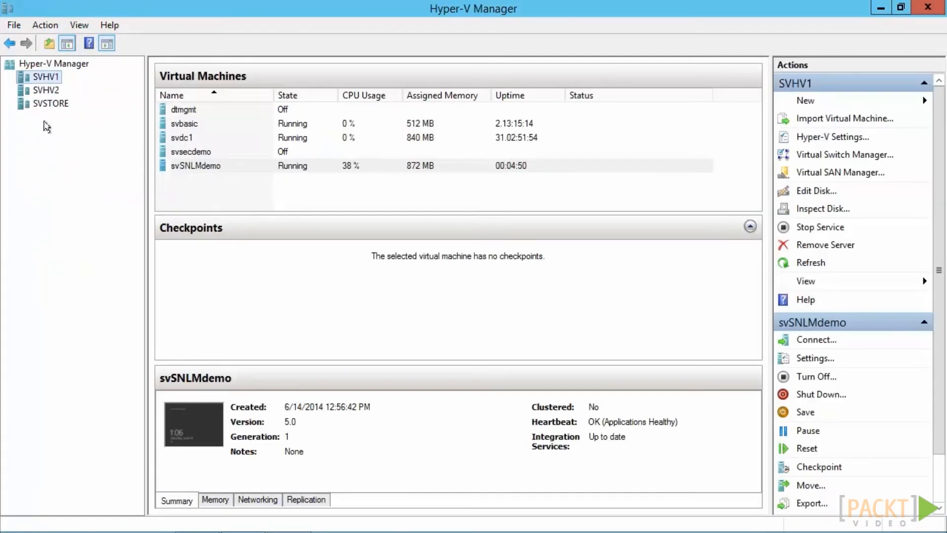
Step: In Hyper-V Manager, examine the Live Migrations settings of the SVSTORE host
right_click(50, 103)
left_click(129, 148)
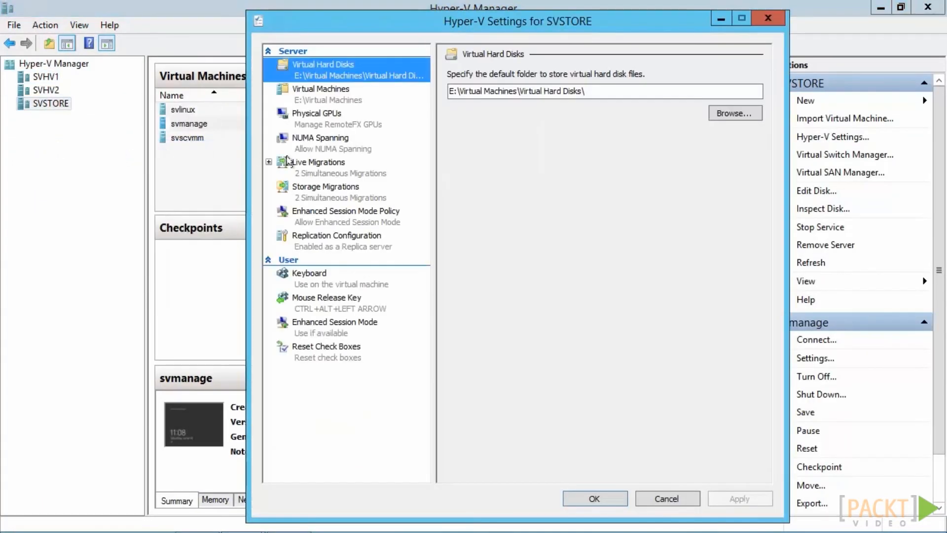
left_click(295, 168)
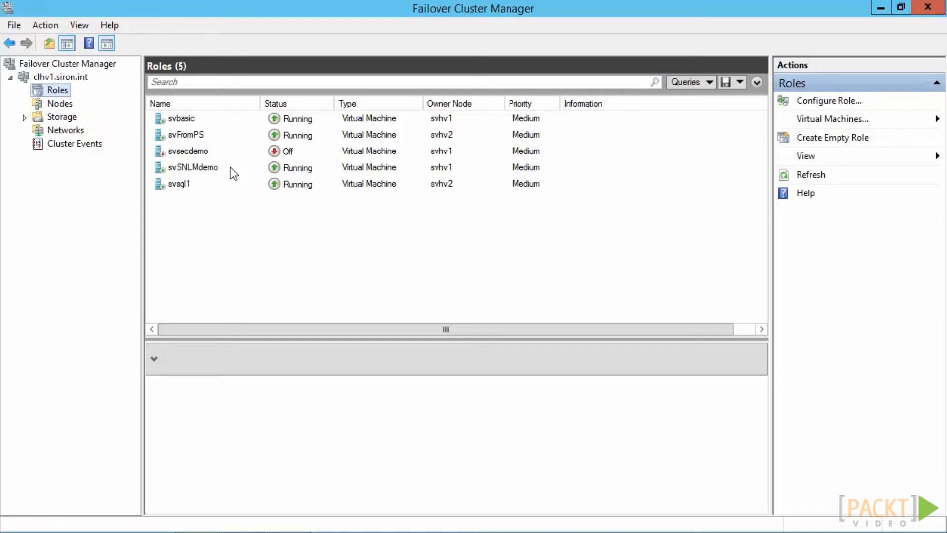
Step: In Failover Cluster Manager, remove the svSNLMdemo virtual machine role from the cluster
right_click(230, 167)
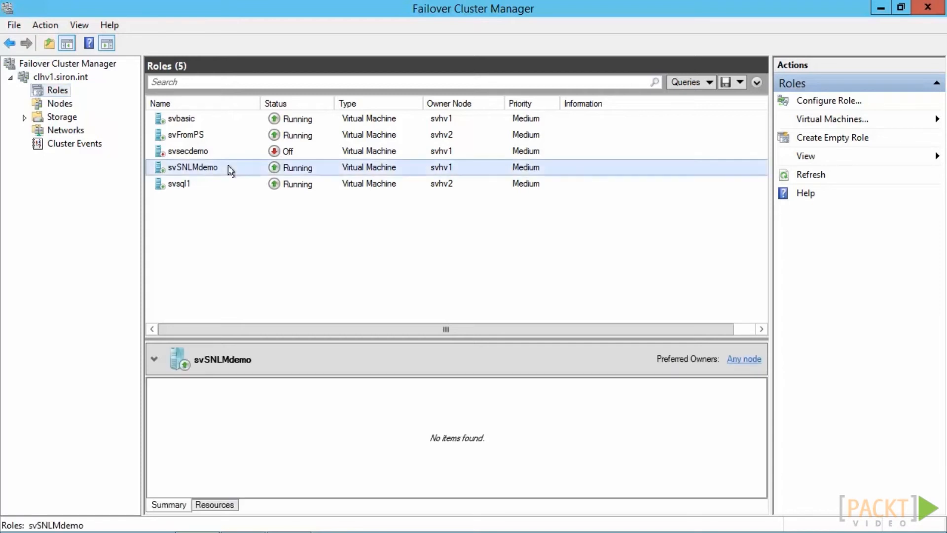
left_click(270, 467)
left_click(561, 280)
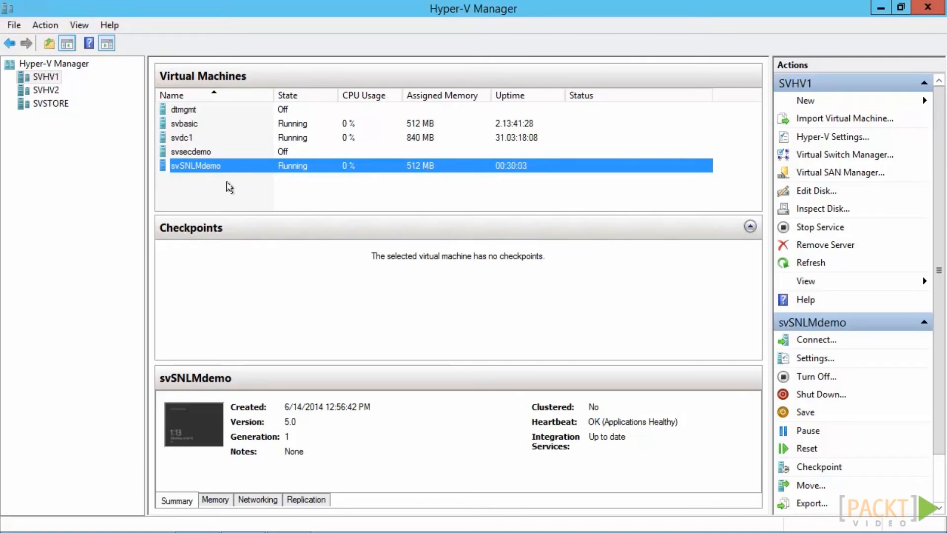
Step: In Hyper-V Manager, begin a move of the svSNLMdemo virtual machine from SVHV1 with svstore as the destination computer
right_click(249, 171)
left_click(326, 323)
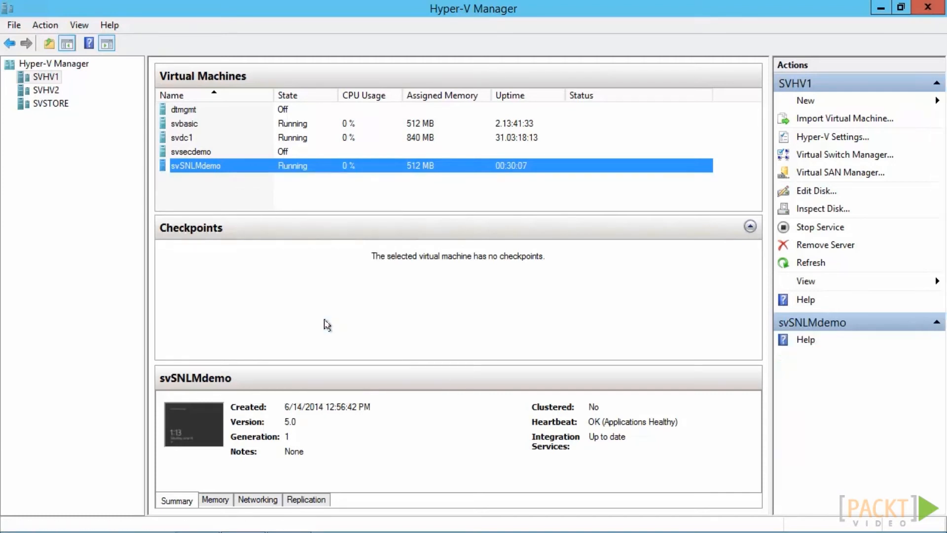
left_click(560, 440)
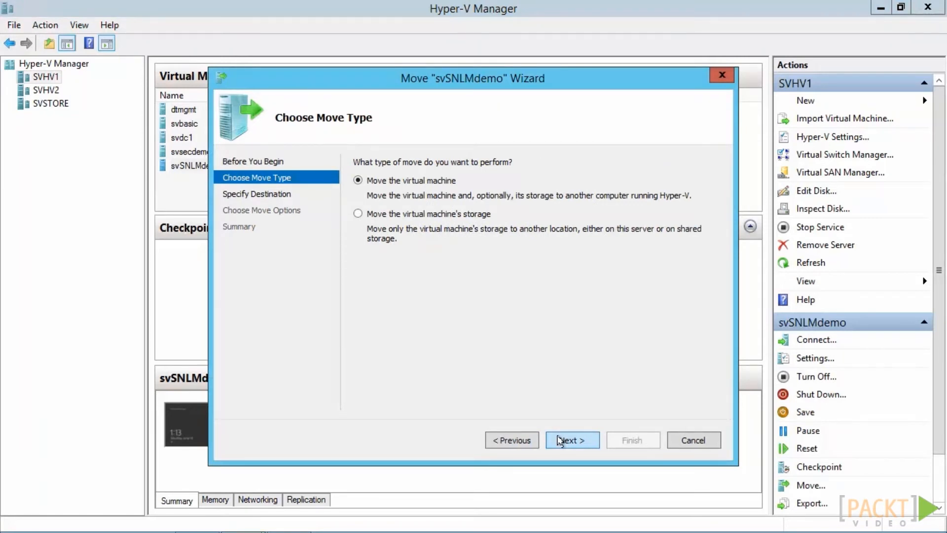
left_click(560, 440)
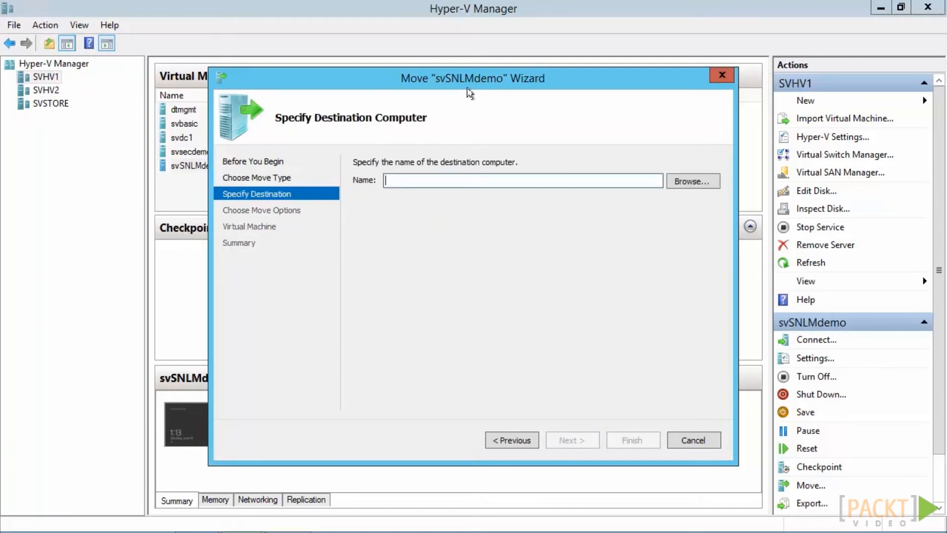
type("svstore")
key("Return")
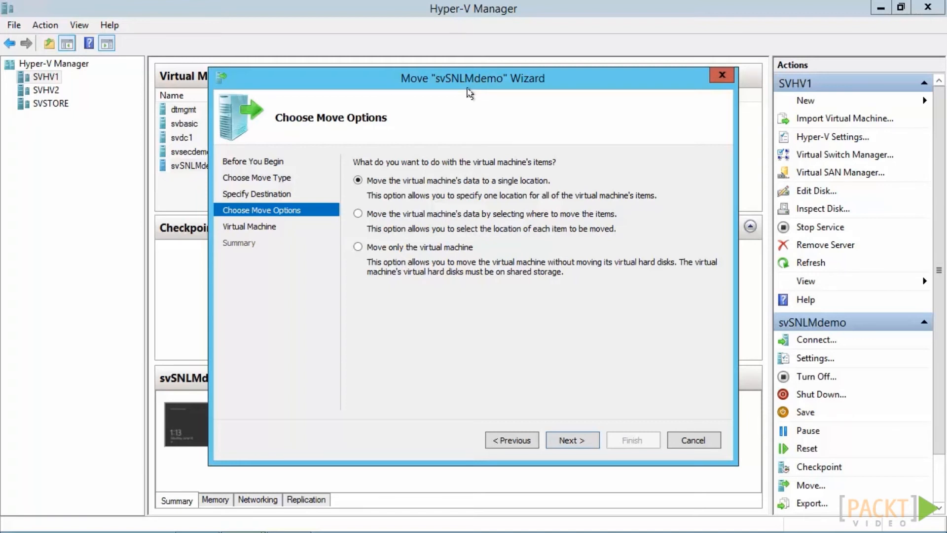
Step: Choose E:\smb-vms on svstore as the single location for all of the virtual machine's data, review the move summary, and cancel the wizard
left_click(583, 443)
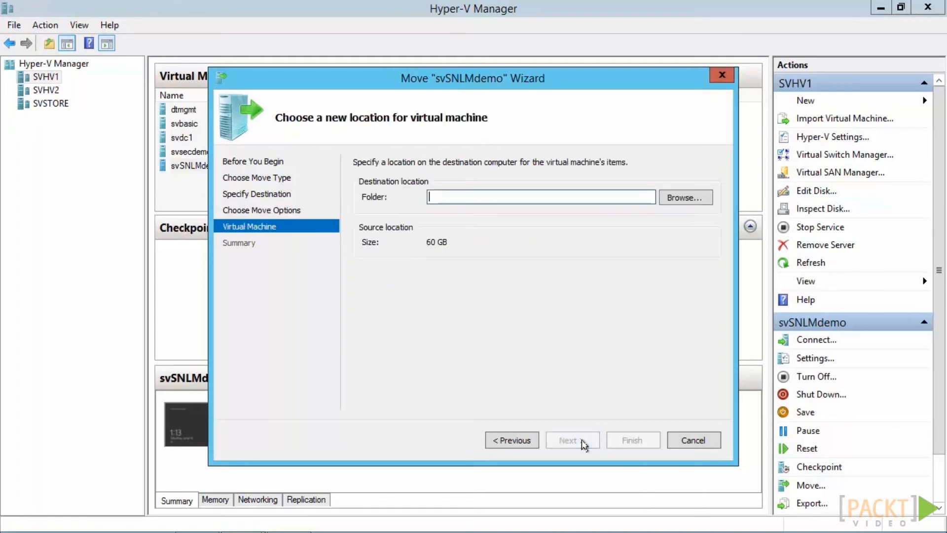
left_click(686, 198)
double_click(433, 304)
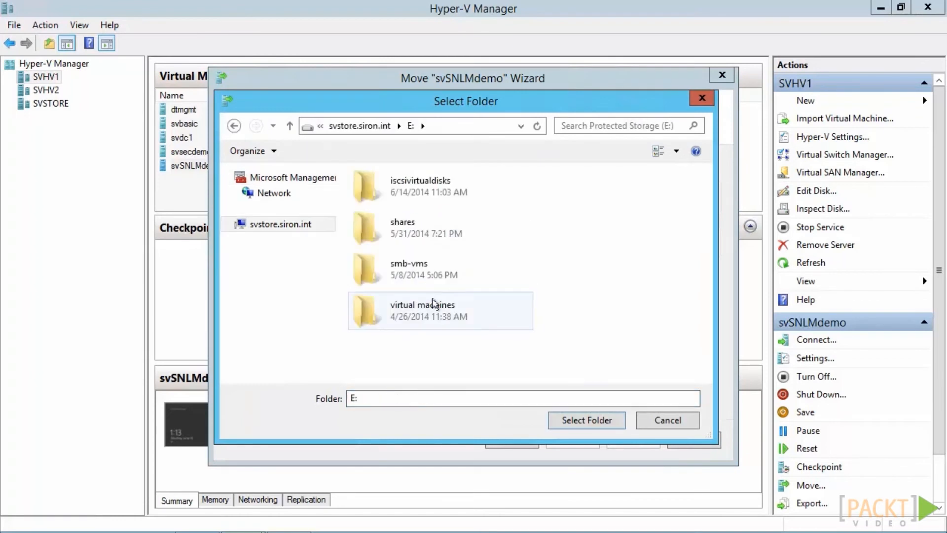
double_click(414, 267)
left_click(579, 419)
left_click(572, 440)
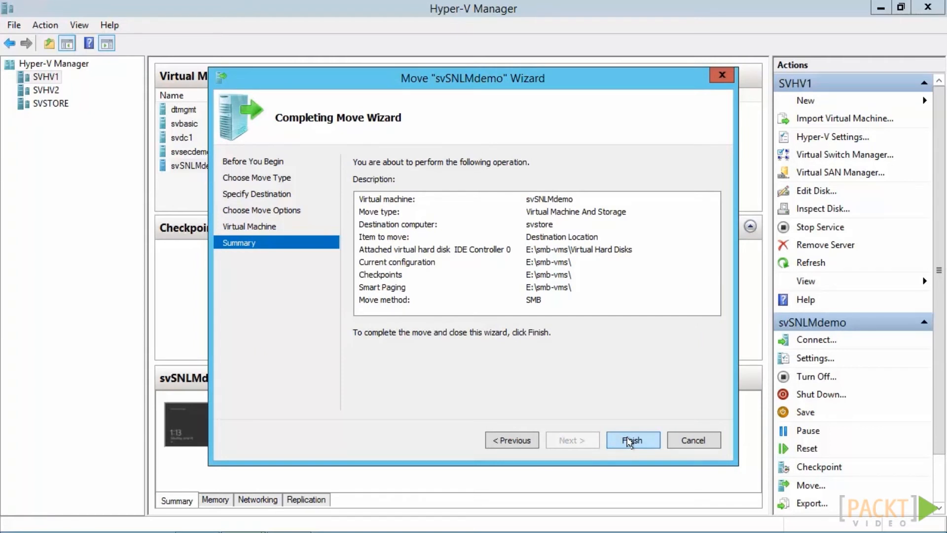
left_click(693, 441)
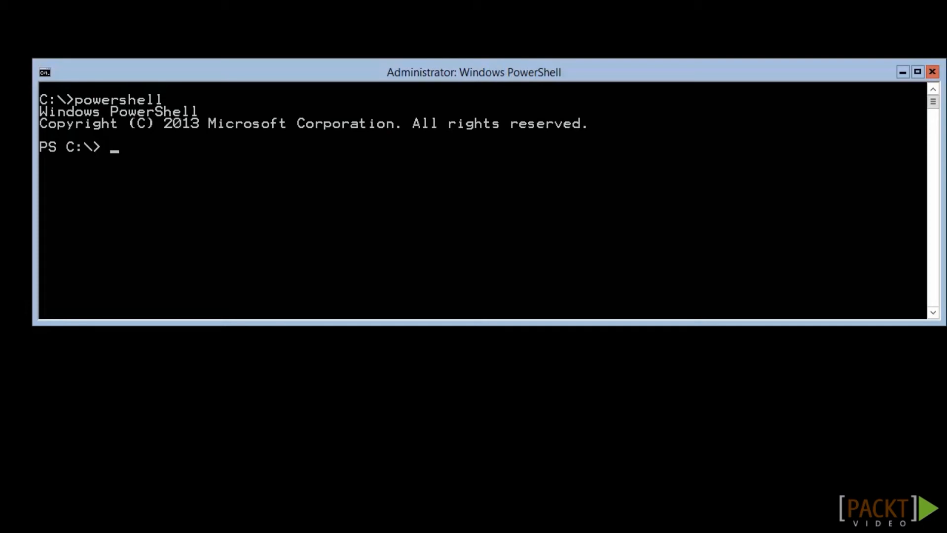
Step: In PowerShell, write a move-vm command for svsnlmdemo on computer svhv1 with svstore as the destination host
type("move-vm -ComputerName svhv1 ")
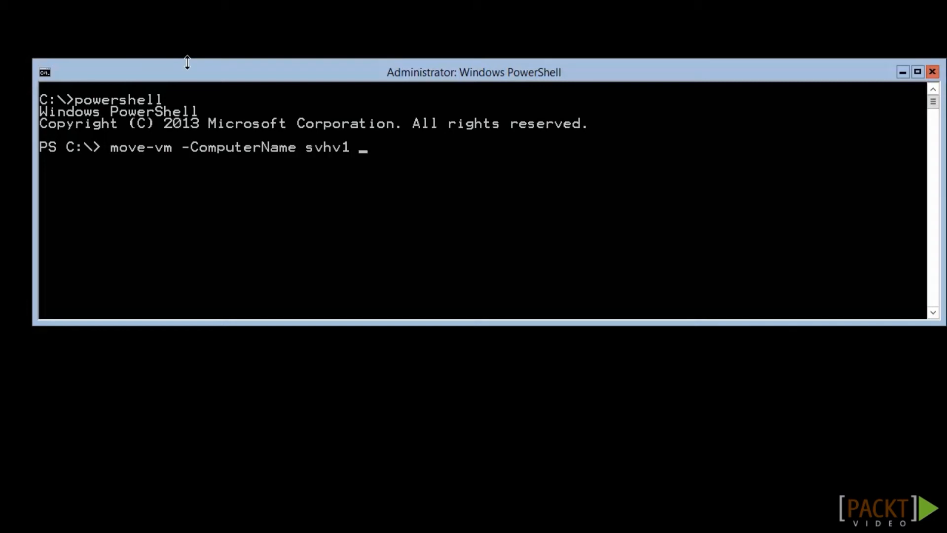
type("-Name svsnlmdemo")
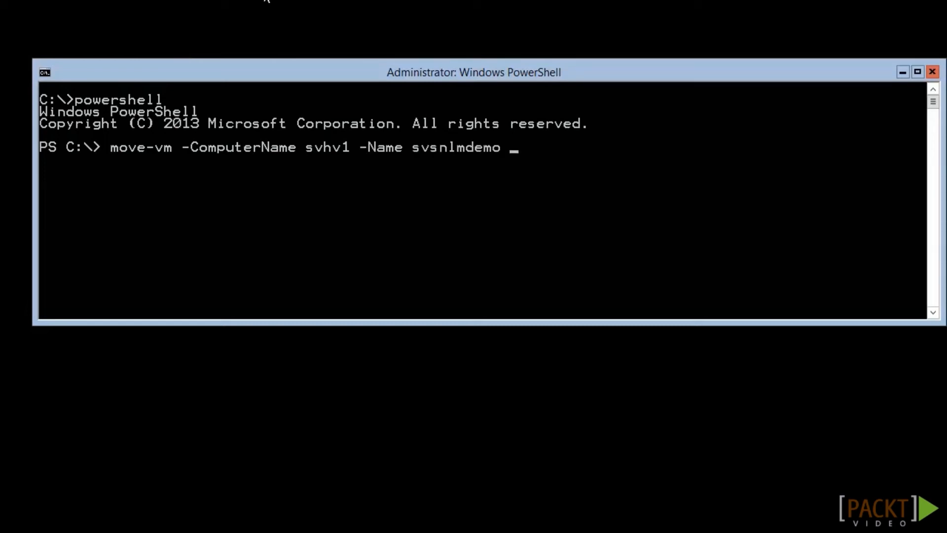
type(" -Des")
key("Tab")
type("svstore")
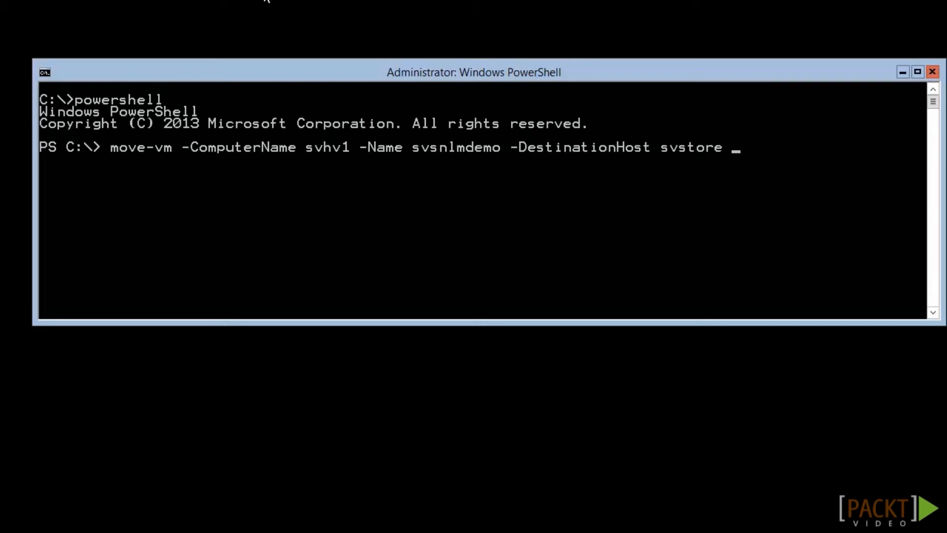
Step: Add the destination storage path E:\SMB-VMs to the move-vm command and run it
type("-d")
key("Tab")
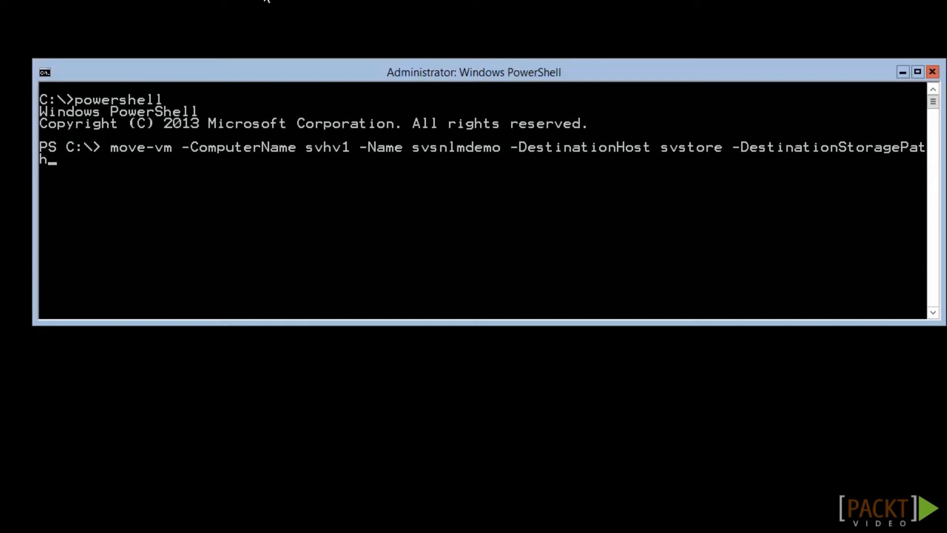
key("Tab")
key("shift+Tab")
key("shift+Tab")
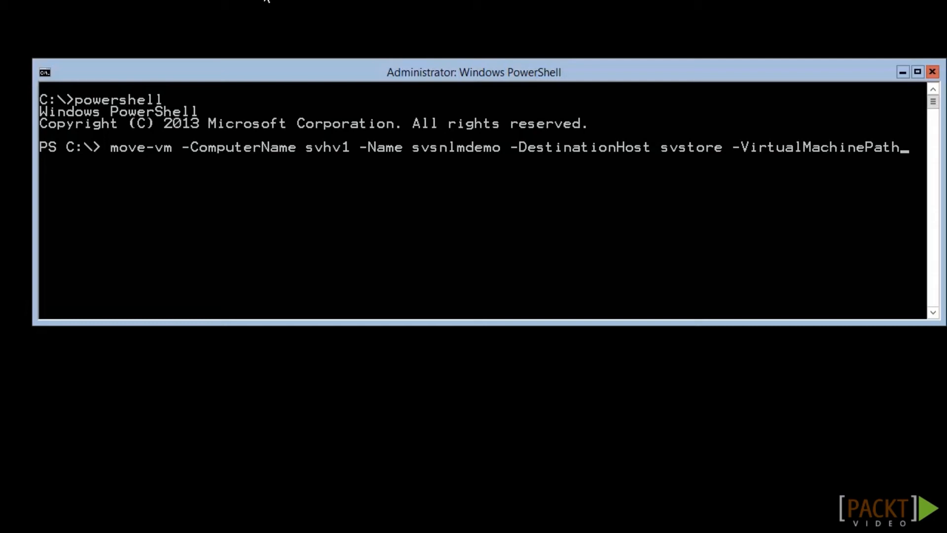
key("Tab")
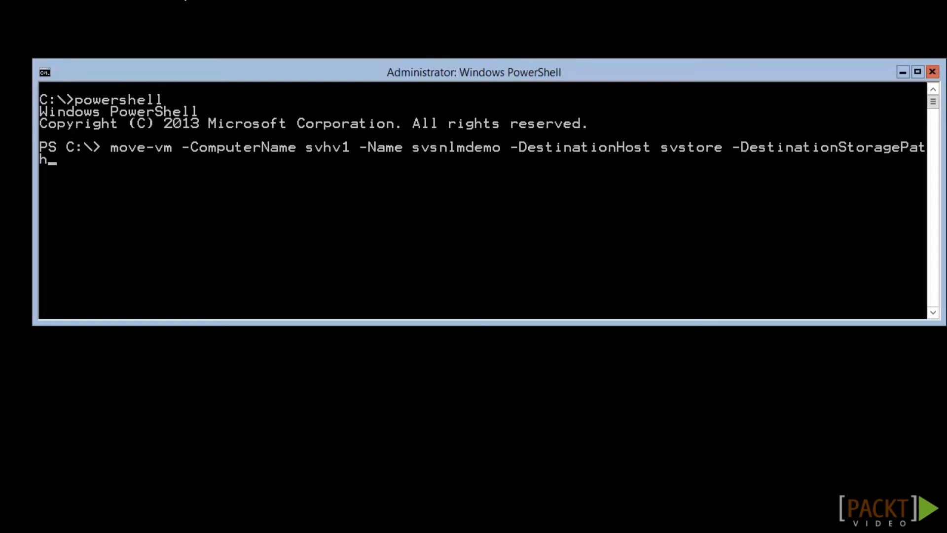
right_click(147, 134)
left_click(200, 178)
key("Return")
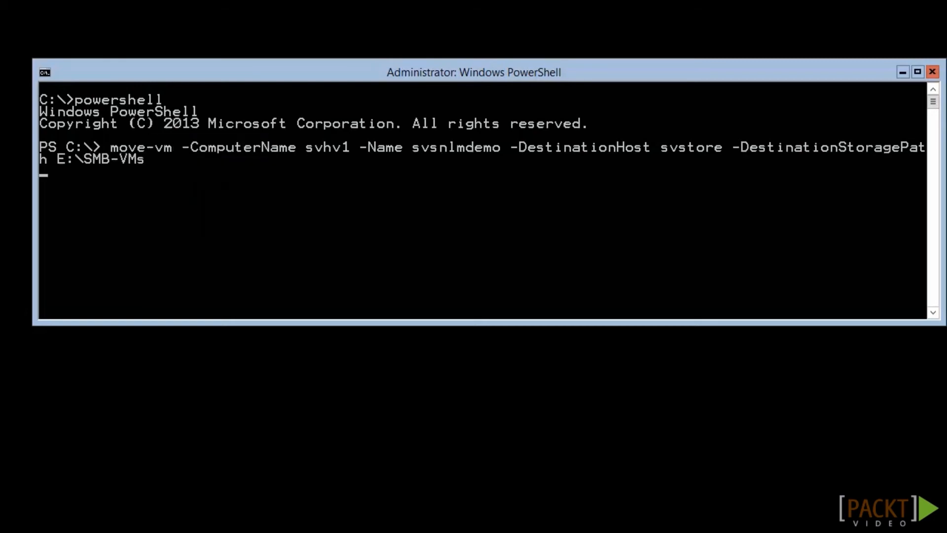
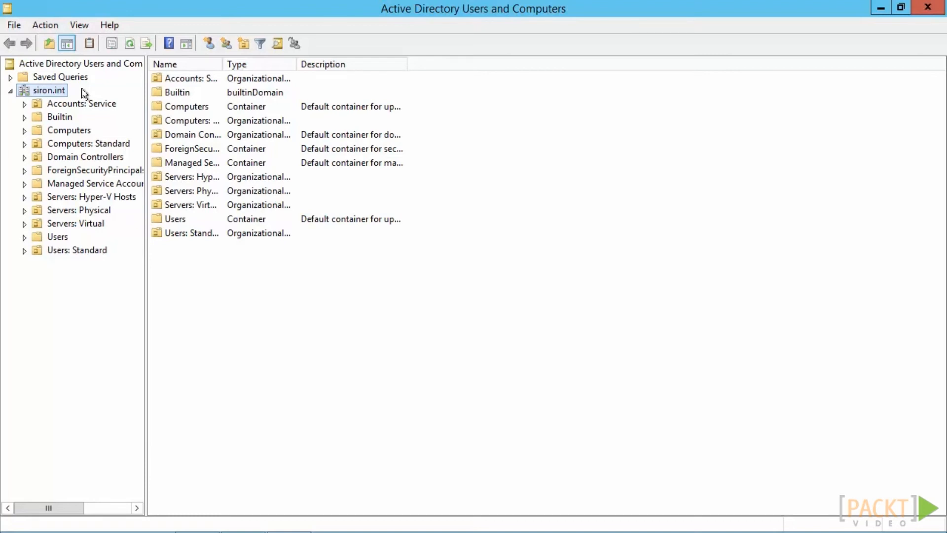
Step: In Active Directory Users and Computers, show the advanced features and open the security settings of the Servers: Hyper-V Hosts organizational unit
left_click(79, 26)
left_click(120, 147)
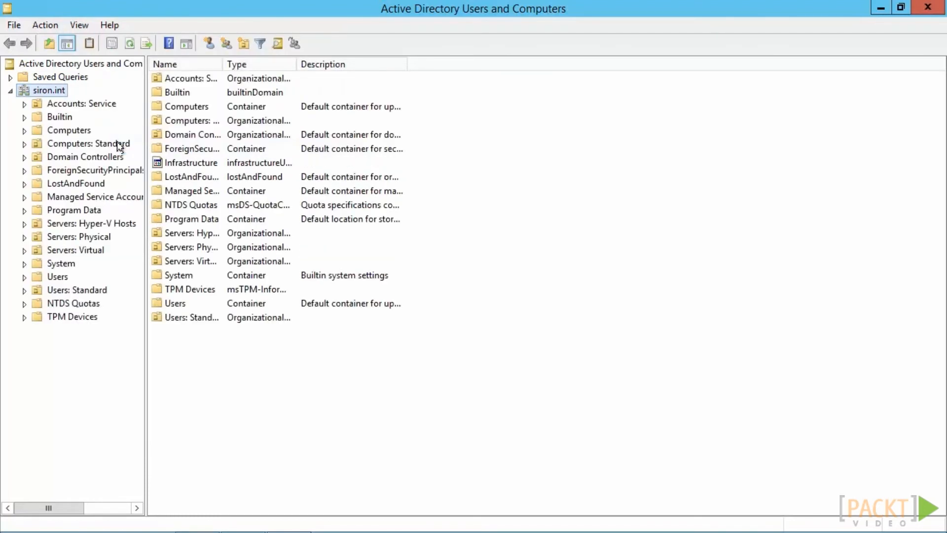
right_click(110, 227)
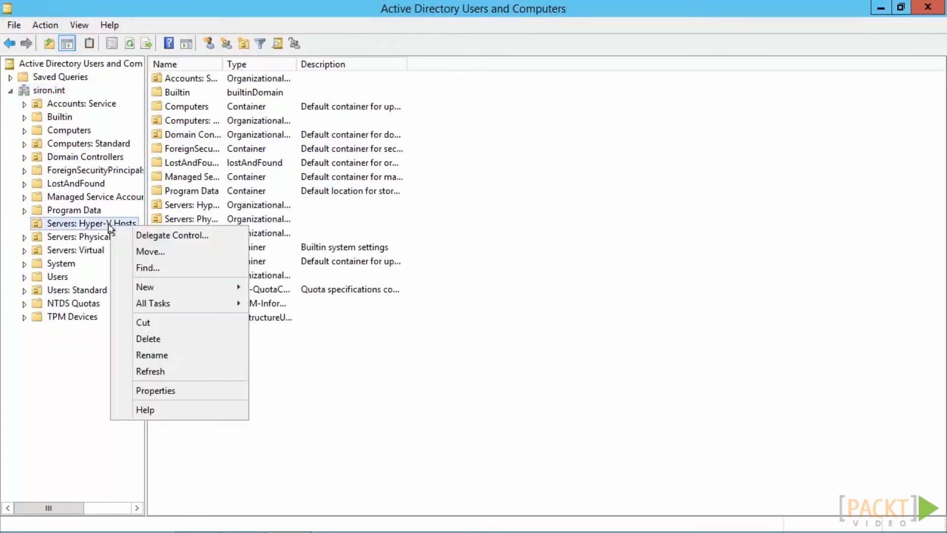
left_click(202, 390)
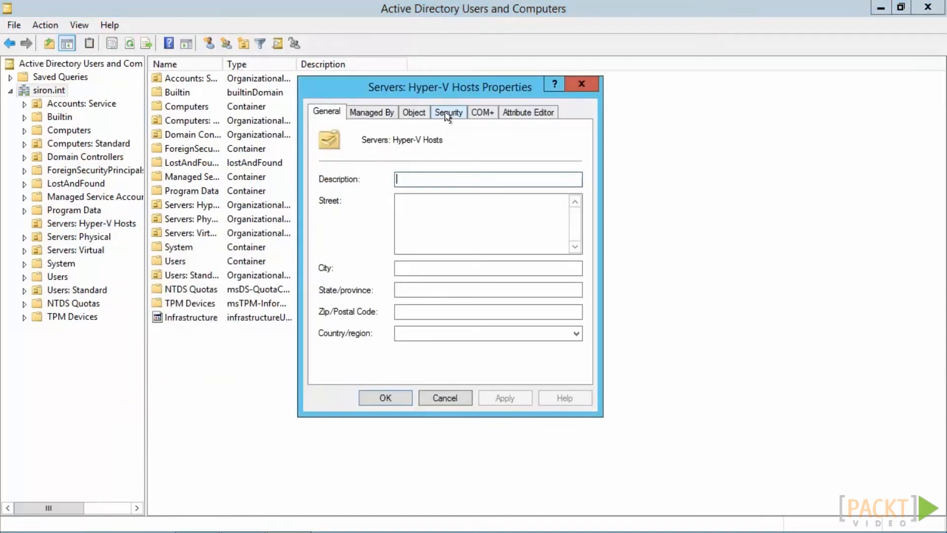
left_click(446, 114)
Step: Add the clhv1$ computer account to the organizational unit's permission list, including Computers among the searchable object types
left_click(488, 228)
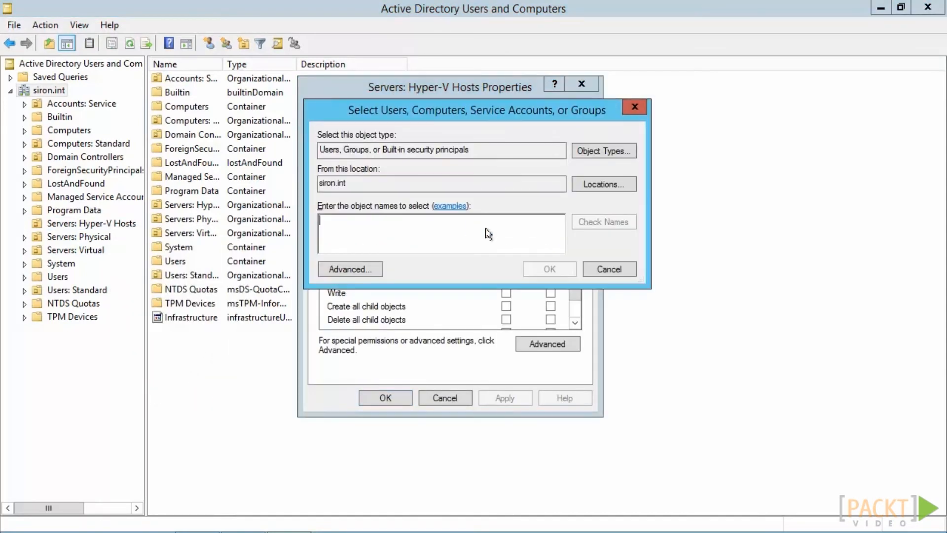
left_click(587, 154)
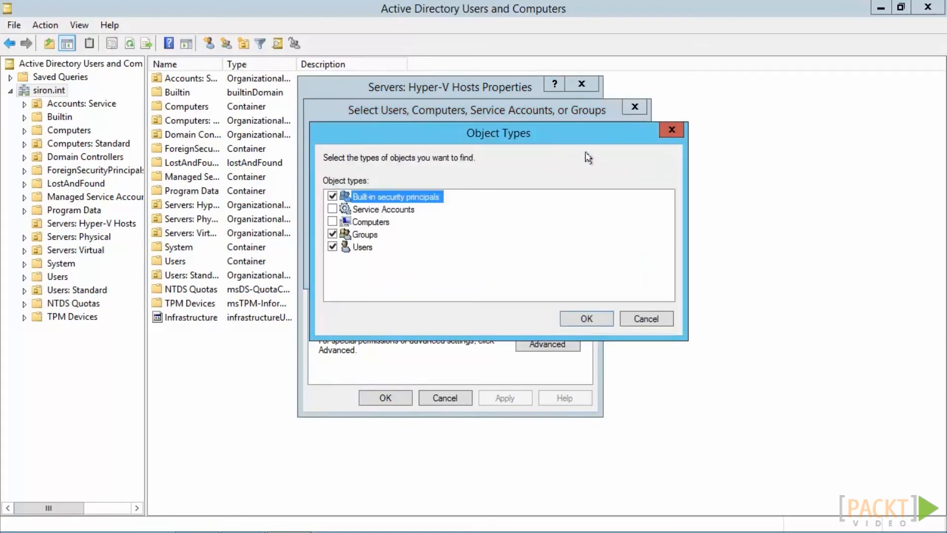
left_click(332, 222)
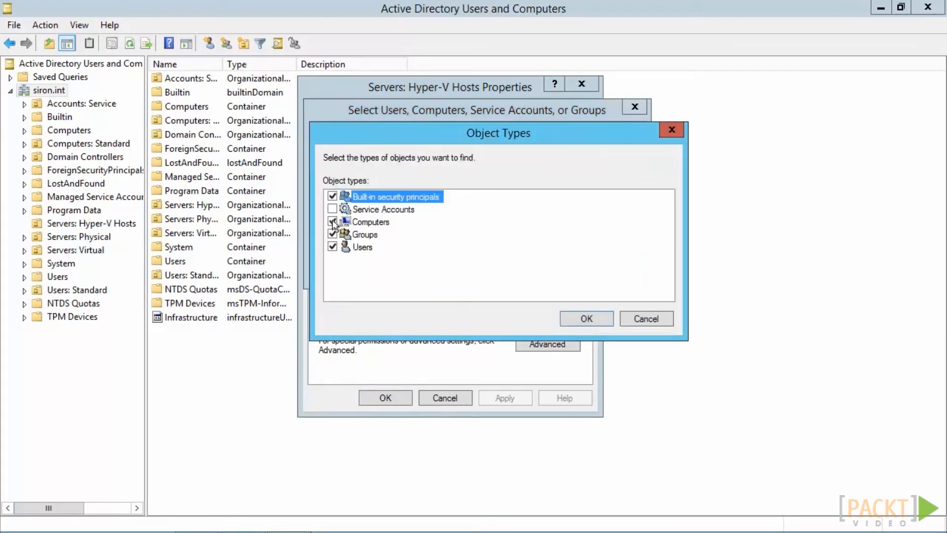
left_click(593, 320)
type("clhv1$")
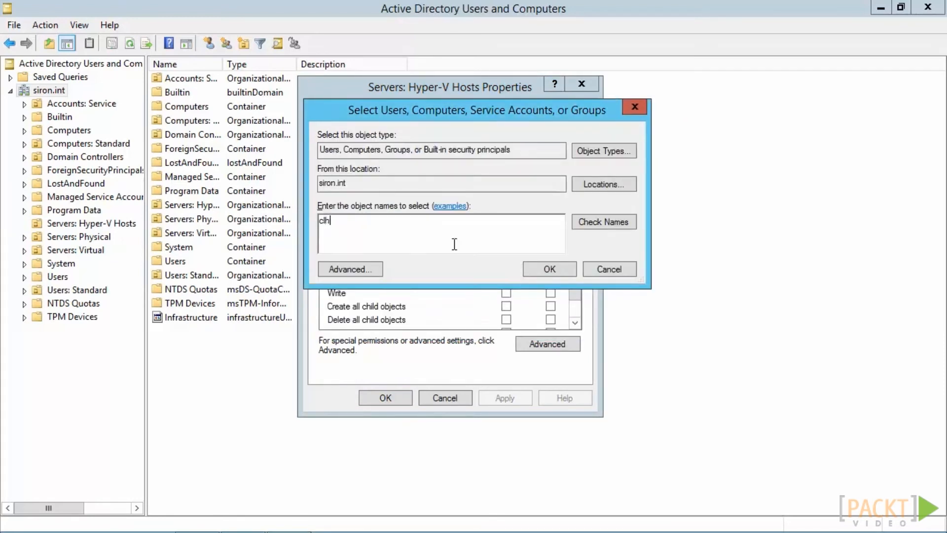
left_click(540, 265)
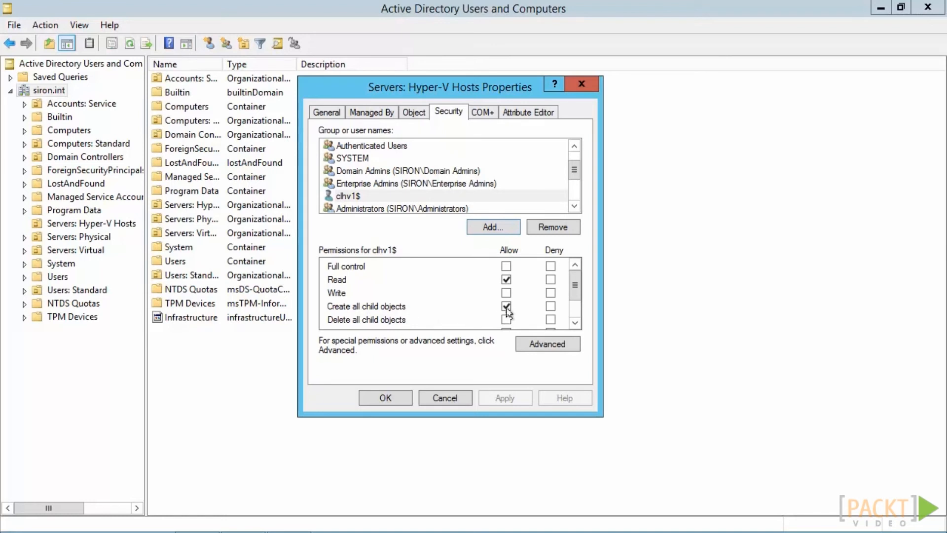
Step: Allow clhv1$ to read and create all child objects in the Servers: Hyper-V Hosts unit, and save the permissions
left_click(506, 280)
left_click(507, 280)
left_click(385, 397)
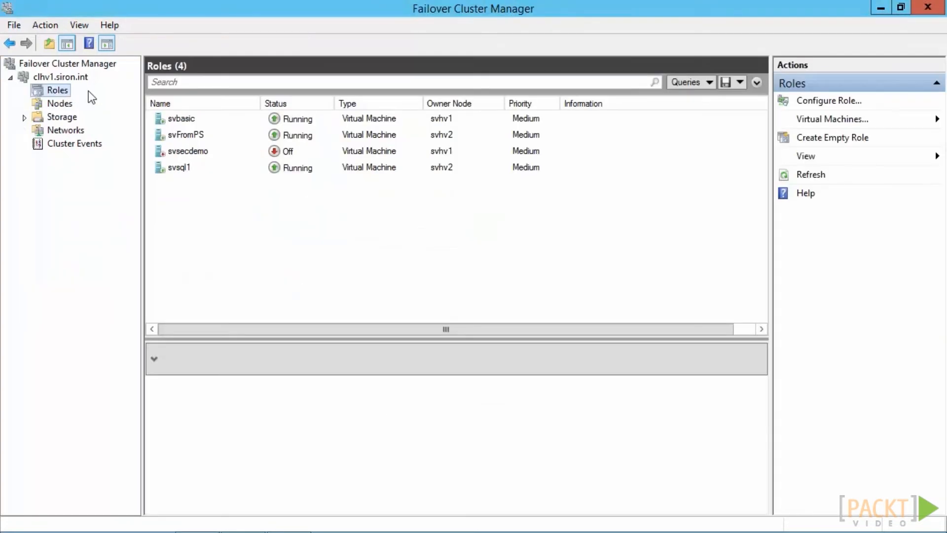
Step: In Failover Cluster Manager, begin configuring a new cluster role of type Hyper-V Replica Broker
right_click(62, 92)
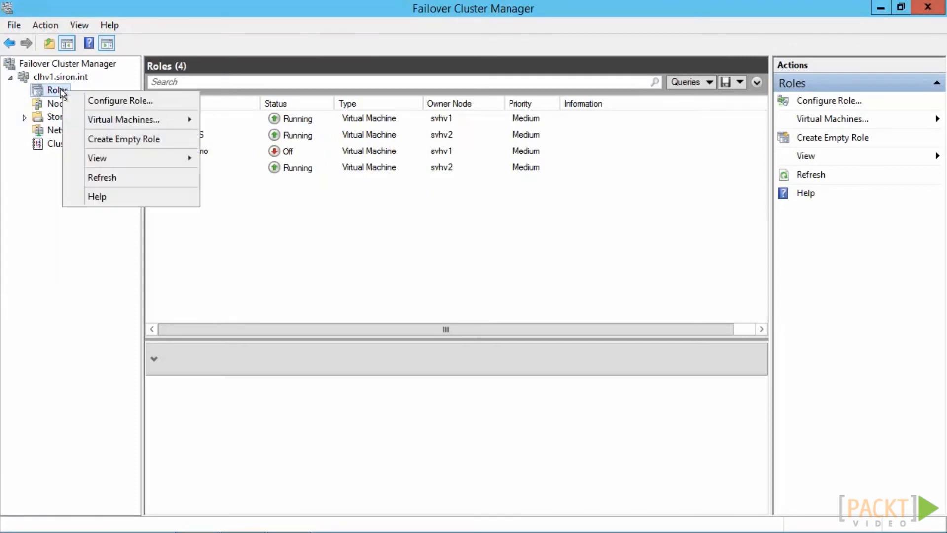
left_click(121, 99)
left_click(606, 417)
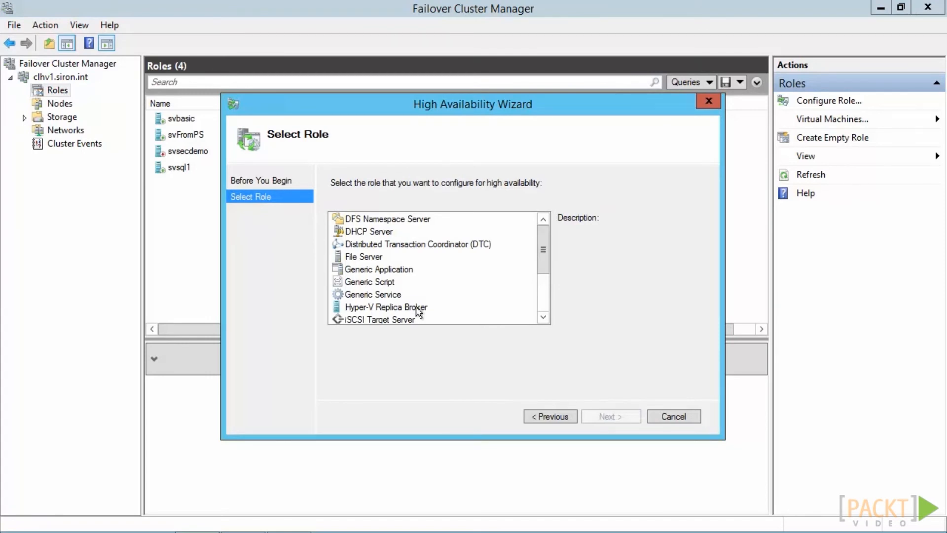
left_click(415, 308)
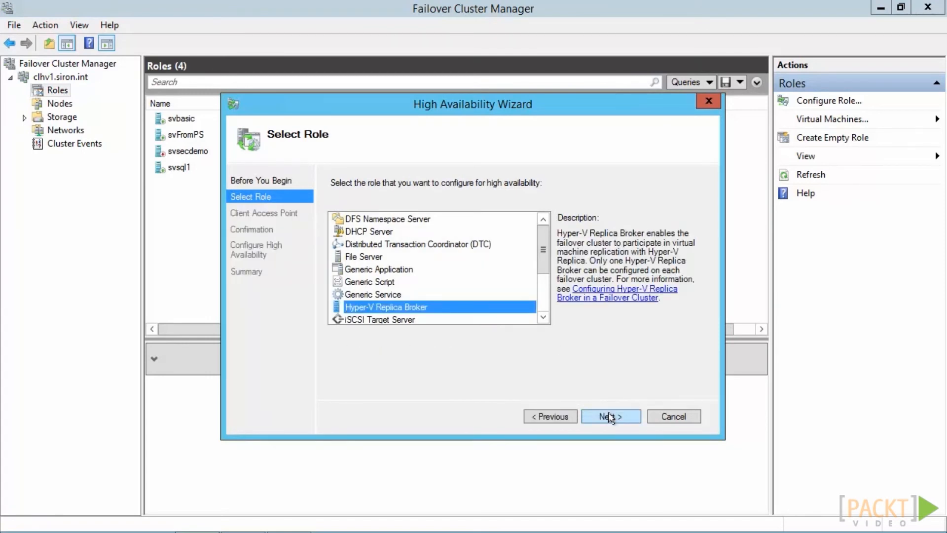
left_click(611, 417)
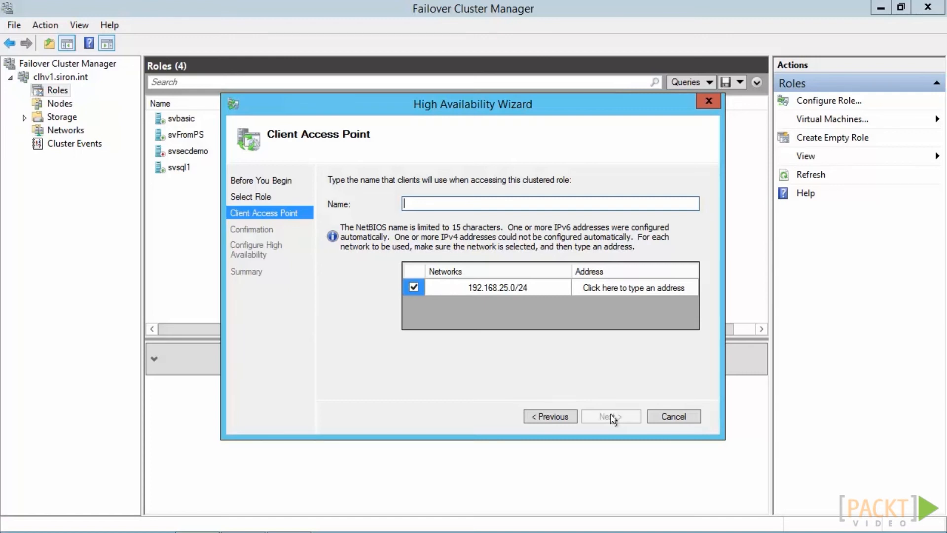
Step: Name the broker's client access point clhv-repbroker with address 192.168.25.105, and complete the High Availability Wizard
type("clhv-repbroker")
left_click(612, 288)
type("192.168.25.105")
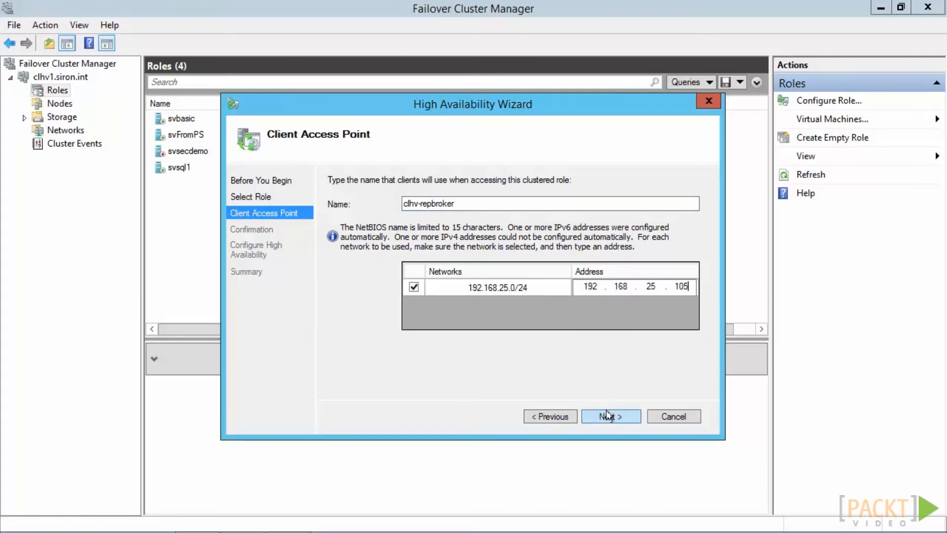
left_click(609, 416)
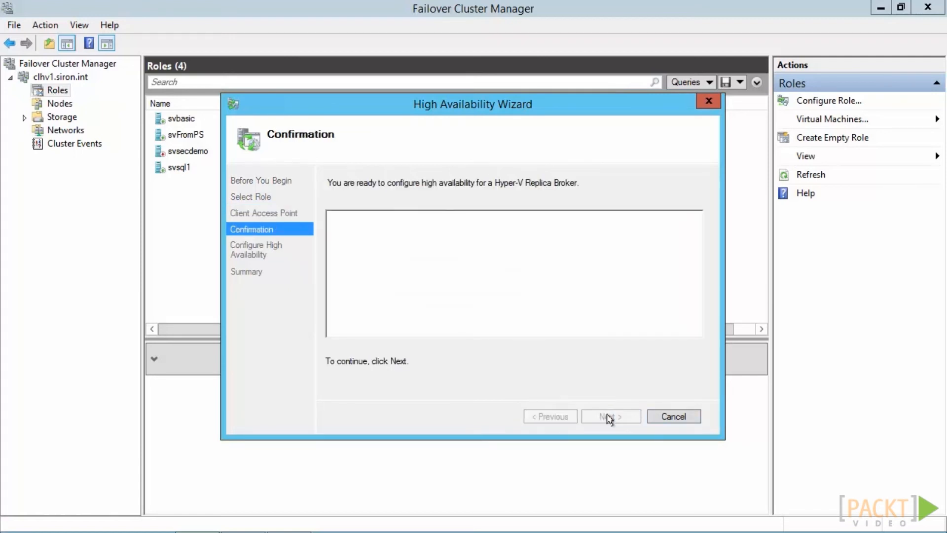
left_click(610, 416)
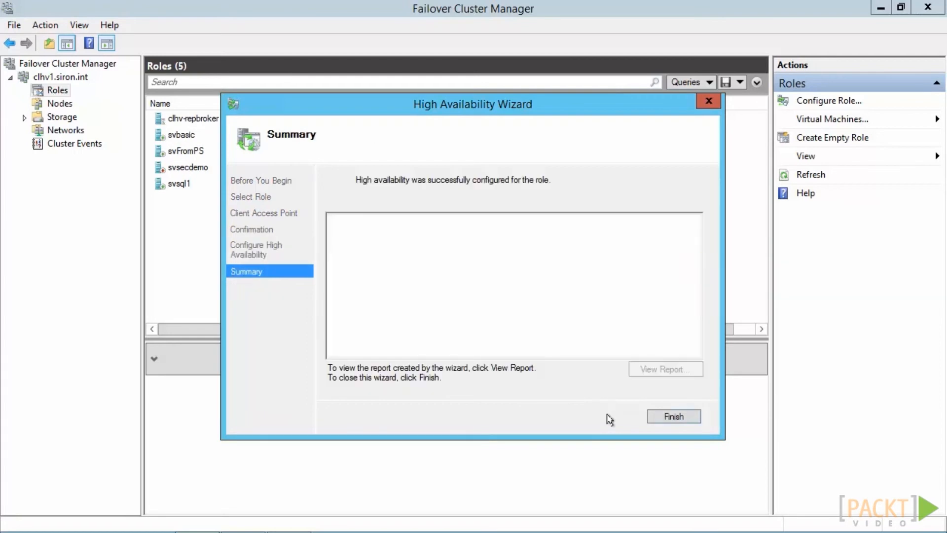
left_click(666, 417)
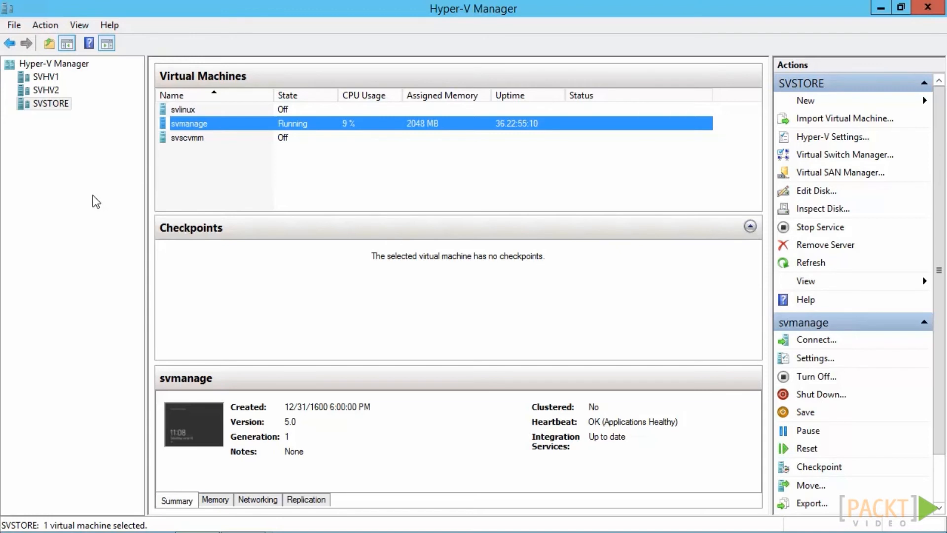
Step: In Hyper-V Manager, enable SVSTORE as a Replica server in its replication configuration, using Kerberos (HTTP) on port 80
right_click(51, 105)
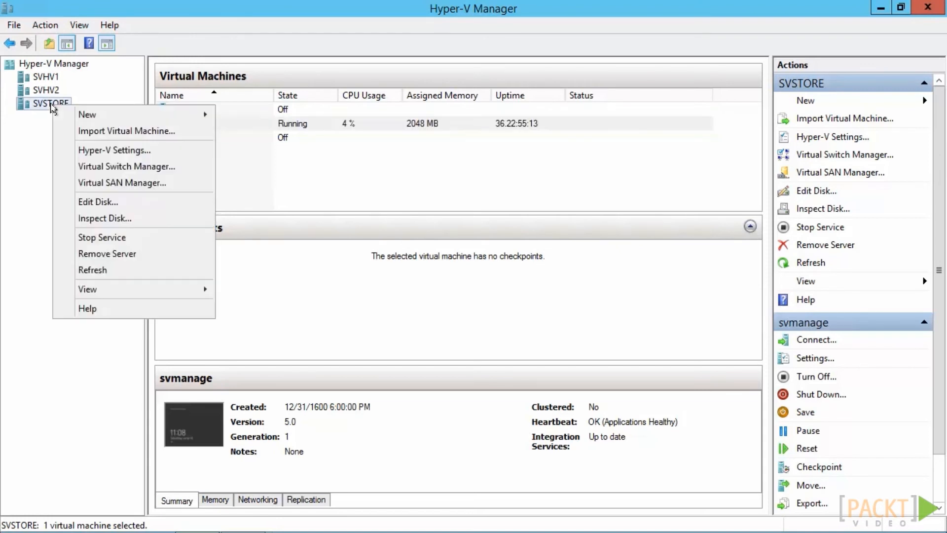
left_click(125, 150)
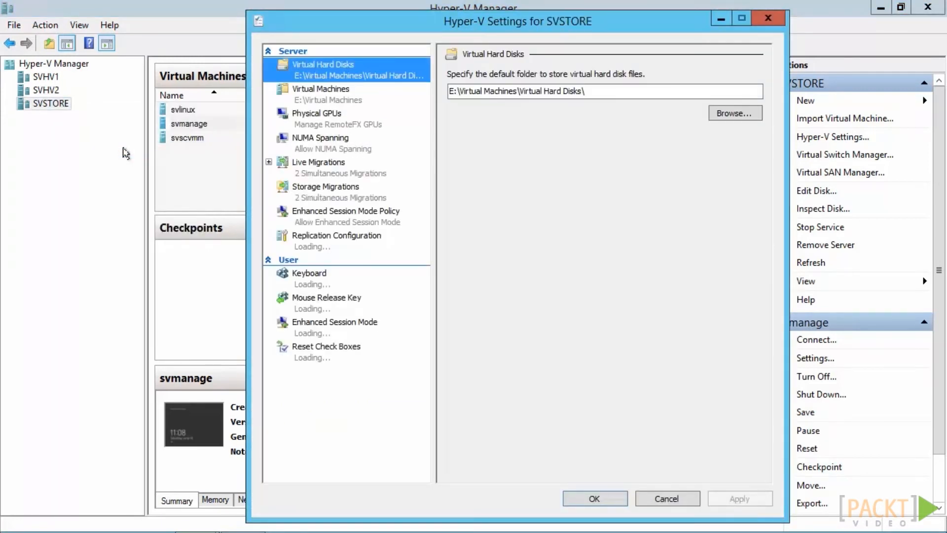
left_click(325, 246)
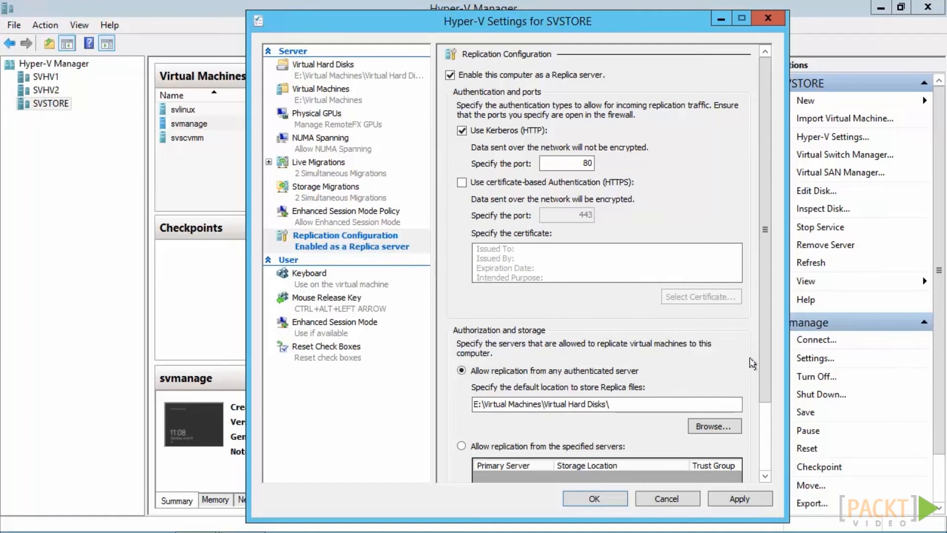
Step: Try restricting replication to specified servers, open a new authorization entry, and cancel it
left_click(762, 447)
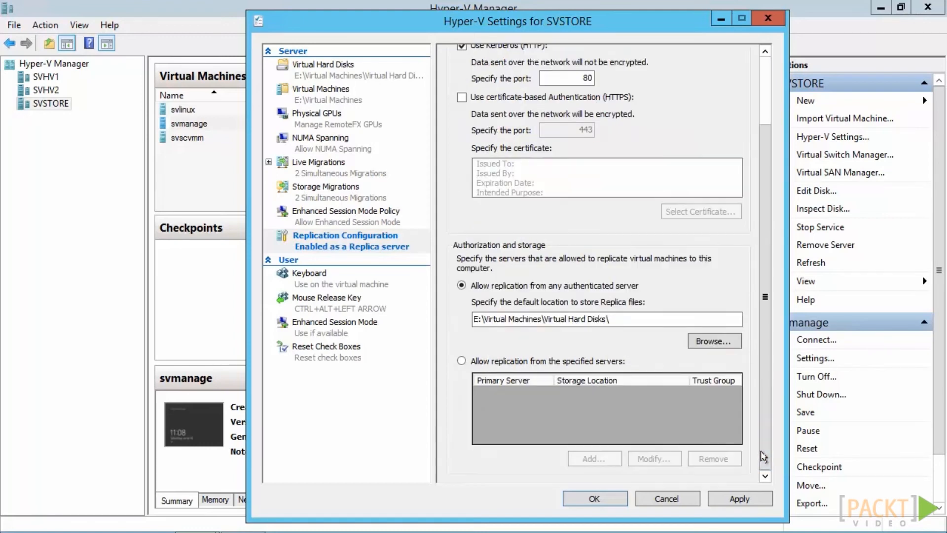
left_click(494, 361)
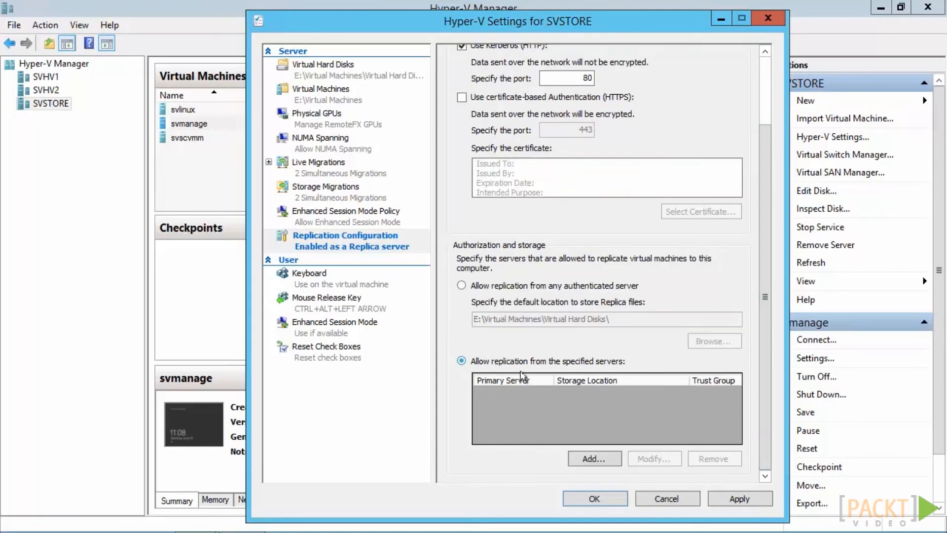
left_click(588, 459)
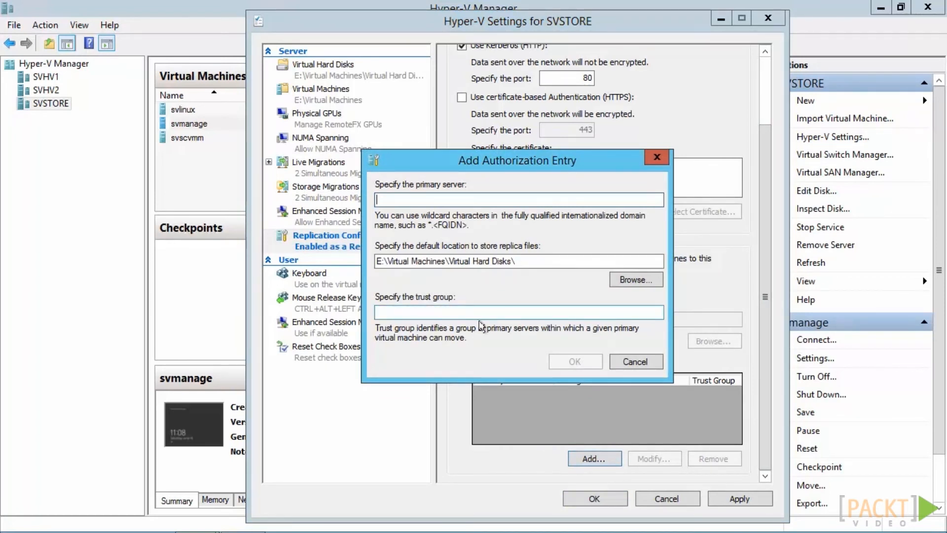
left_click(632, 362)
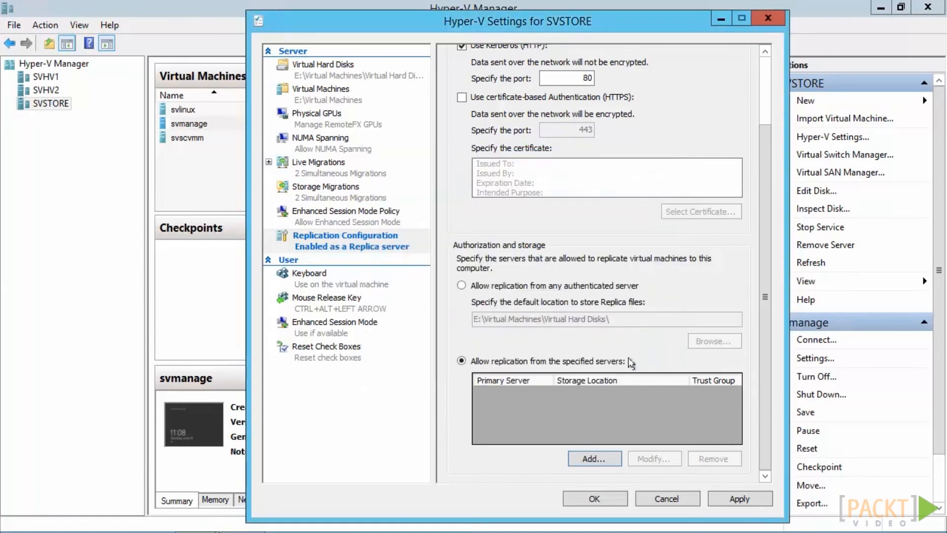
Step: Allow replication from any authenticated server, storing replicas in E:\Virtual Machines\Virtual Hard Disks\, and save the SVSTORE settings
left_click(499, 286)
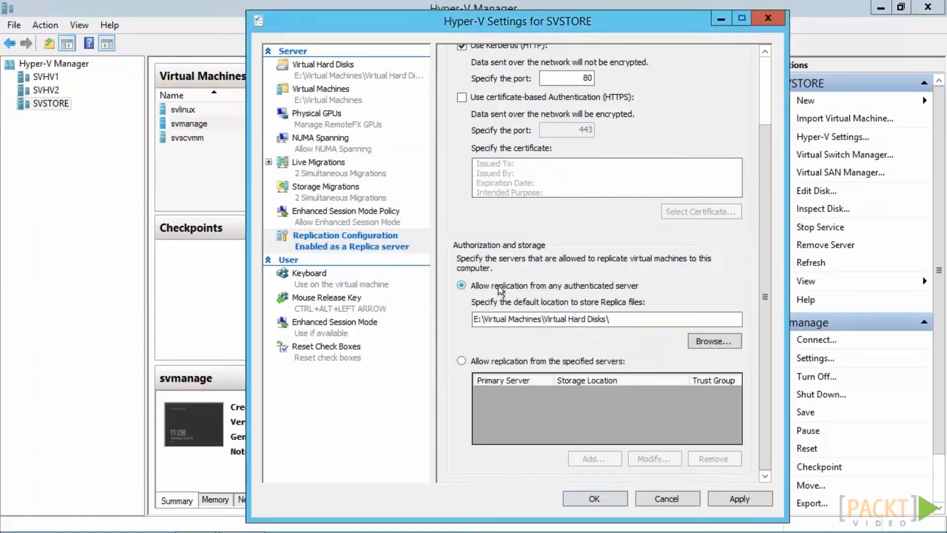
left_click(594, 498)
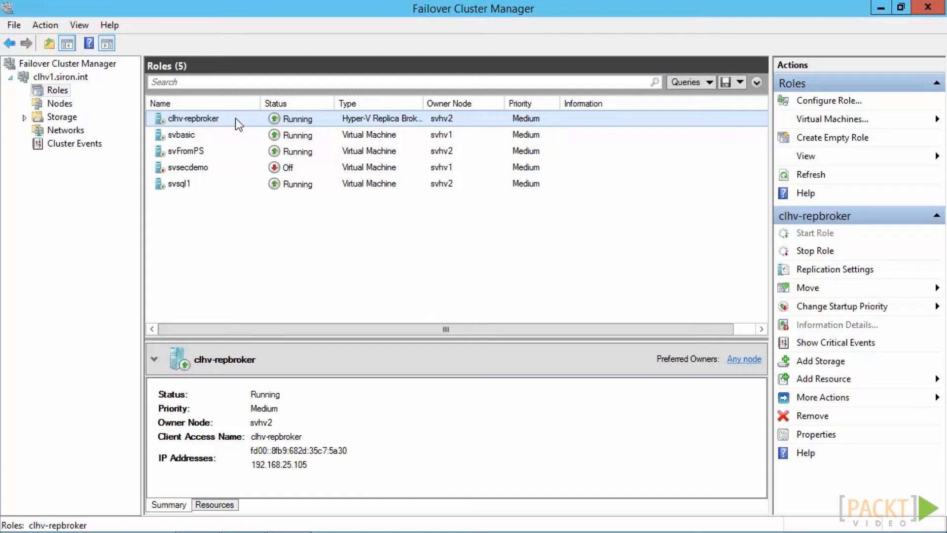
Step: Open the replication settings of the clhv-repbroker role and enable the cluster as a Replica server using Kerberos (HTTP) on port 80
right_click(236, 120)
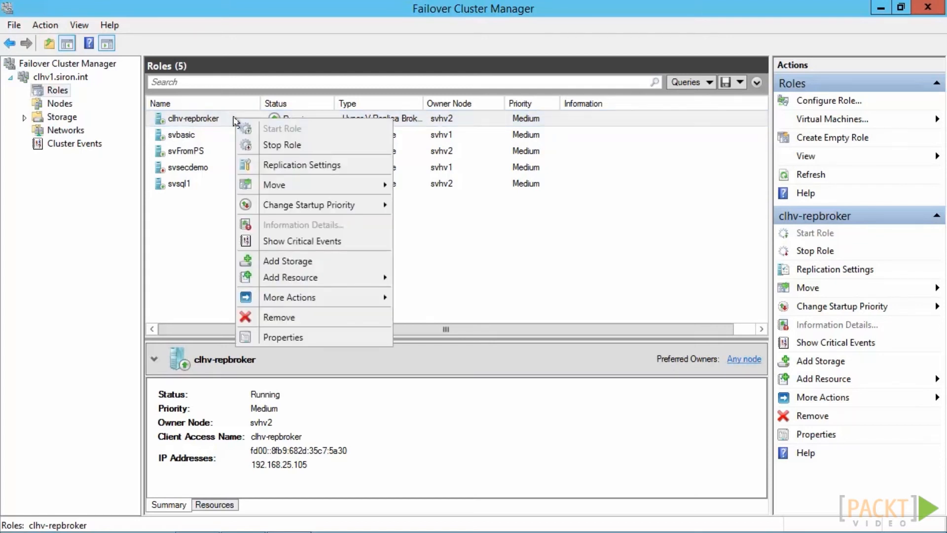
left_click(302, 164)
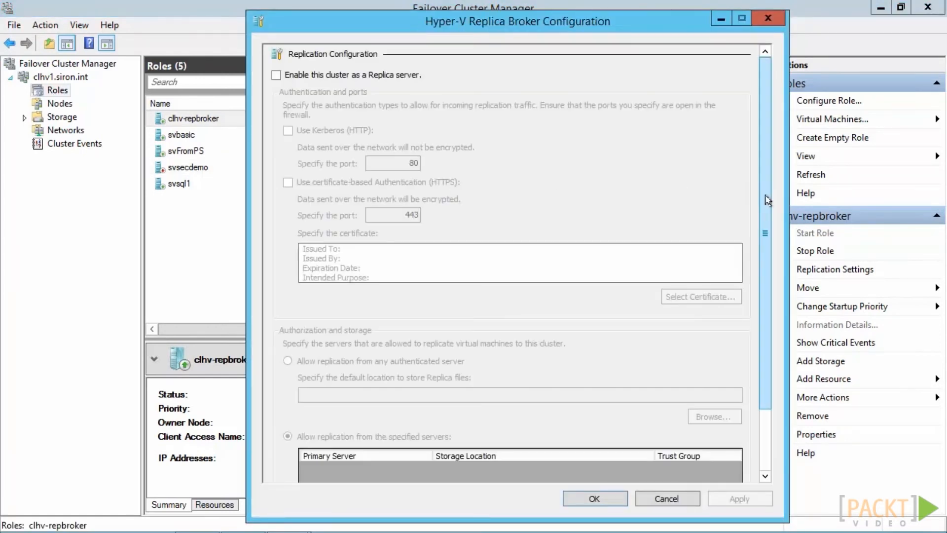
left_click(314, 75)
left_click(337, 131)
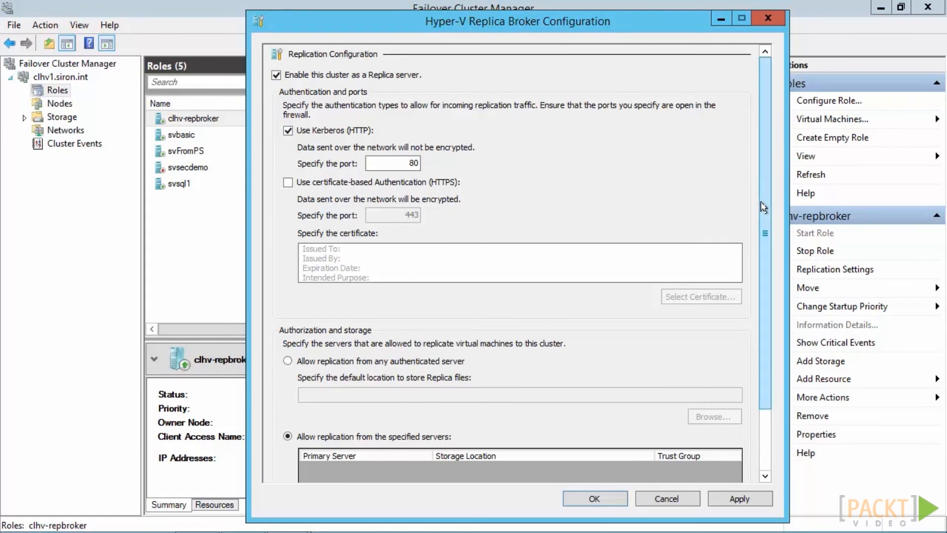
Step: Allow replication from any authenticated server, storing Replica files in C:\ClusterStorage\vmdata2\, and save the broker configuration
scroll(764, 207, "down", 3)
left_click(378, 286)
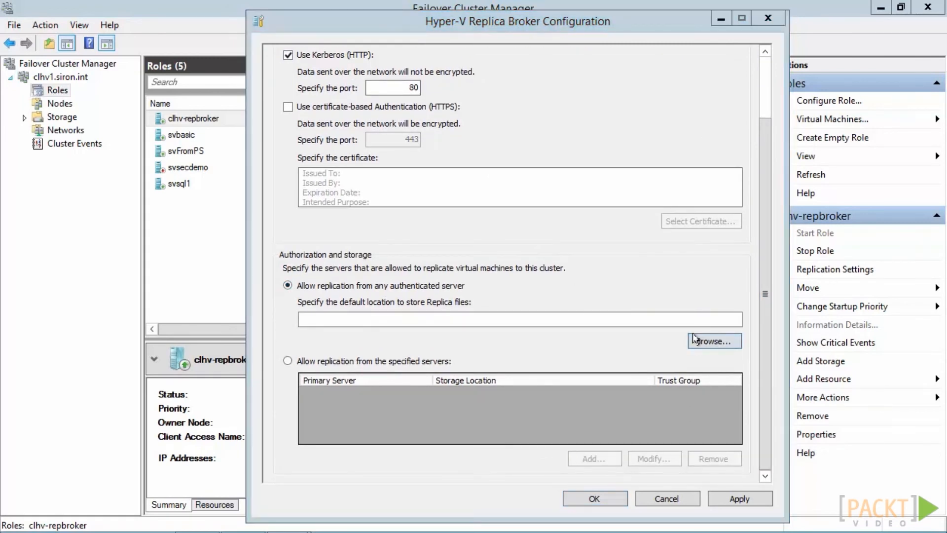
left_click(695, 339)
double_click(495, 182)
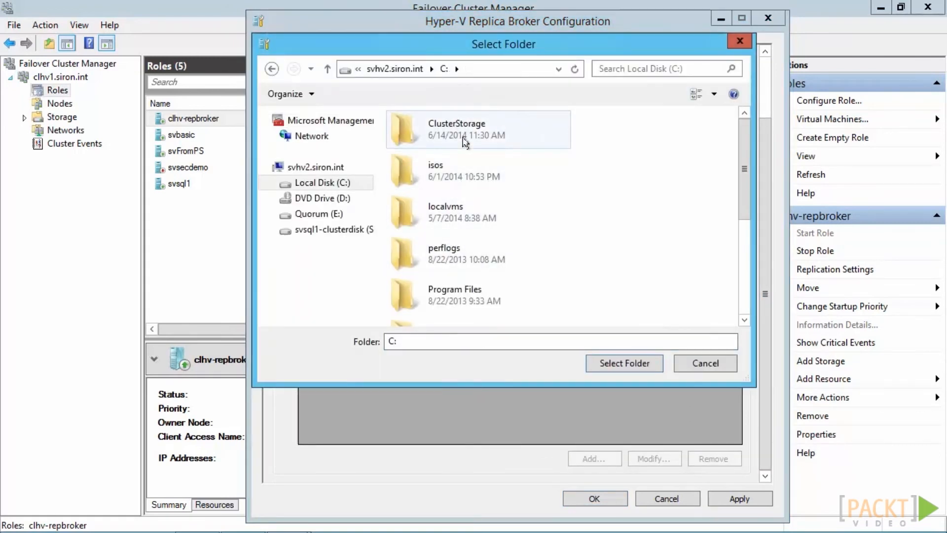
double_click(465, 143)
double_click(446, 212)
left_click(623, 368)
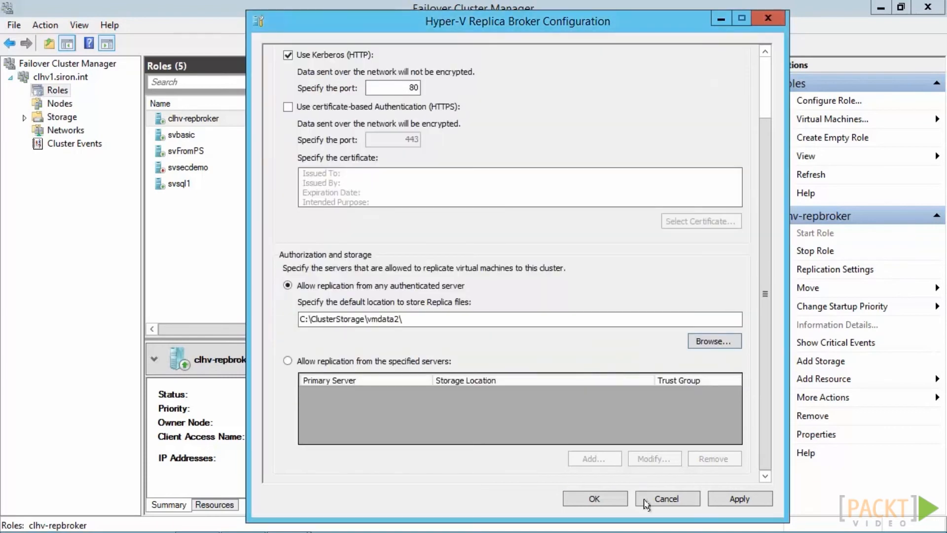
left_click(594, 499)
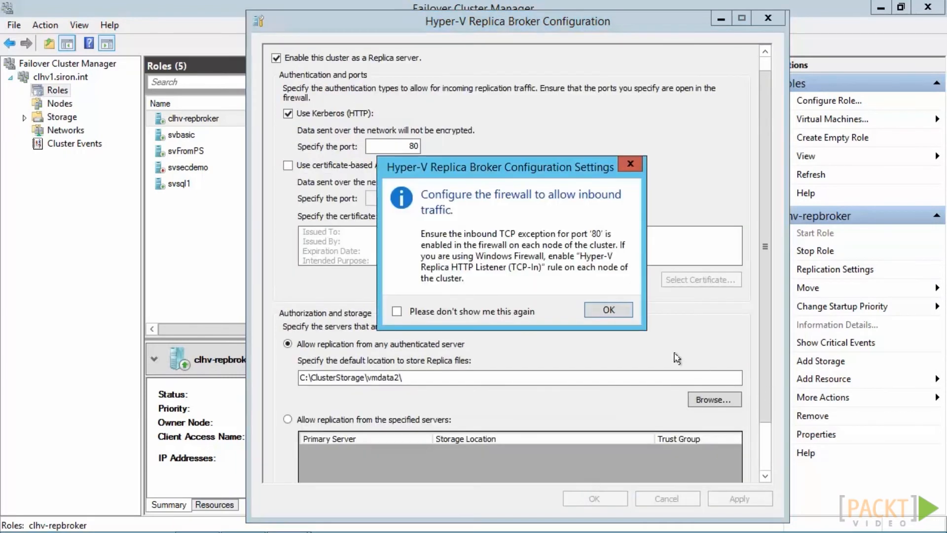
left_click(609, 309)
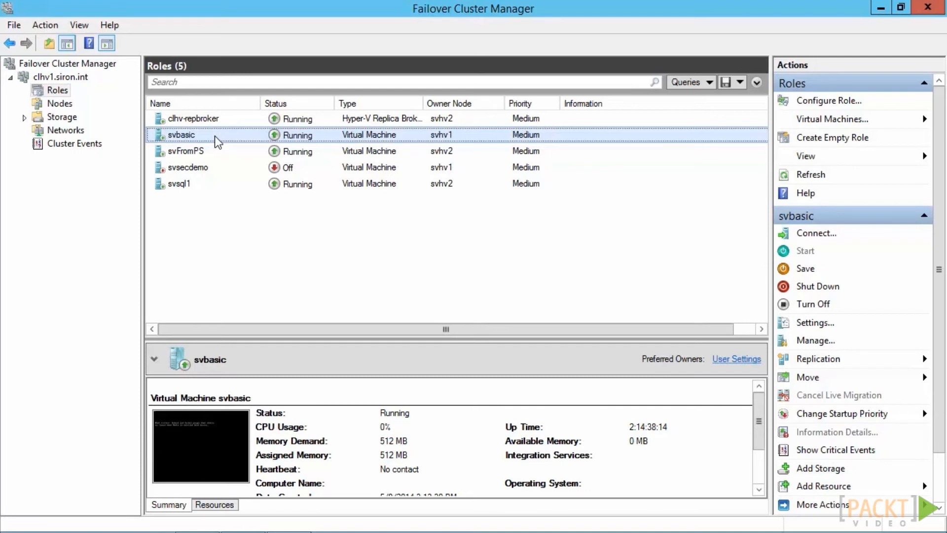
Step: Start enabling replication for the svbasic virtual machine to Replica server svstore, keeping Kerberos (HTTP) on port 80 with compression
right_click(215, 135)
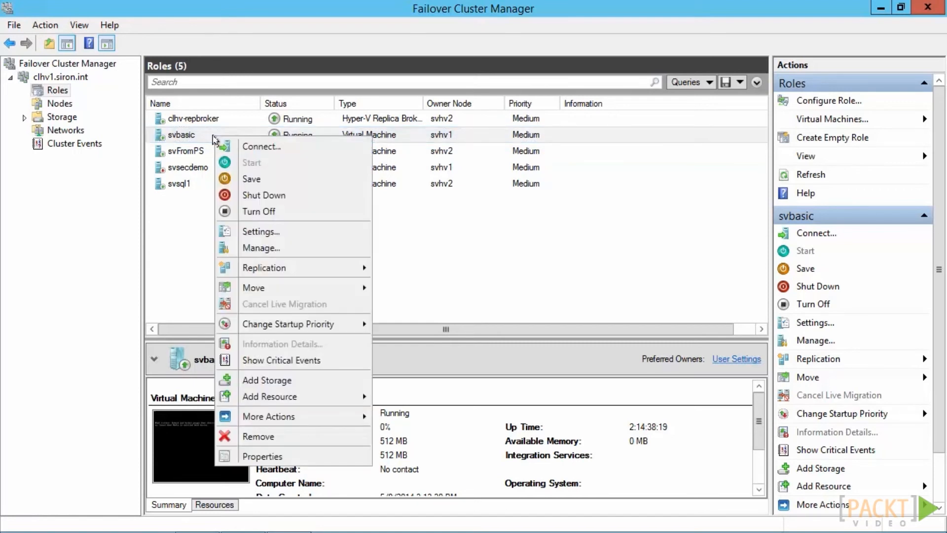
mouse_move(340, 269)
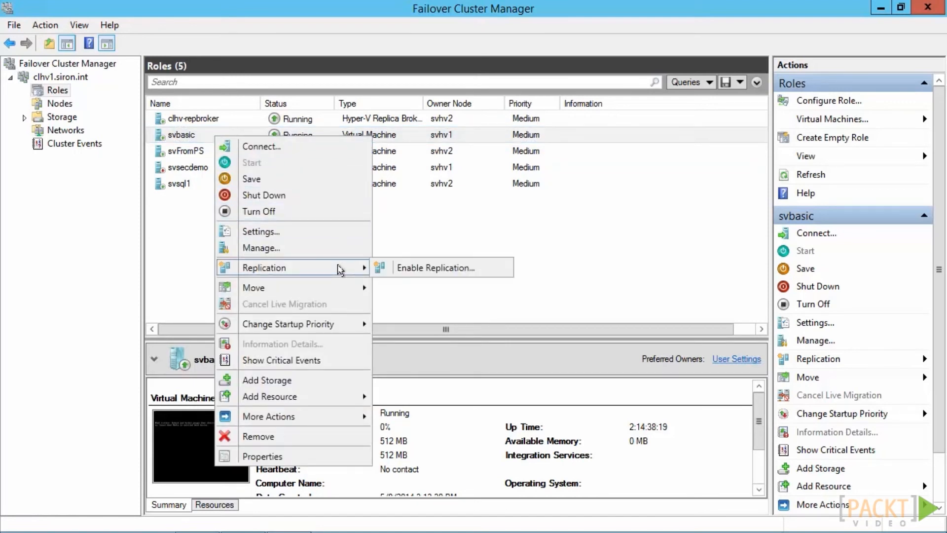
left_click(416, 267)
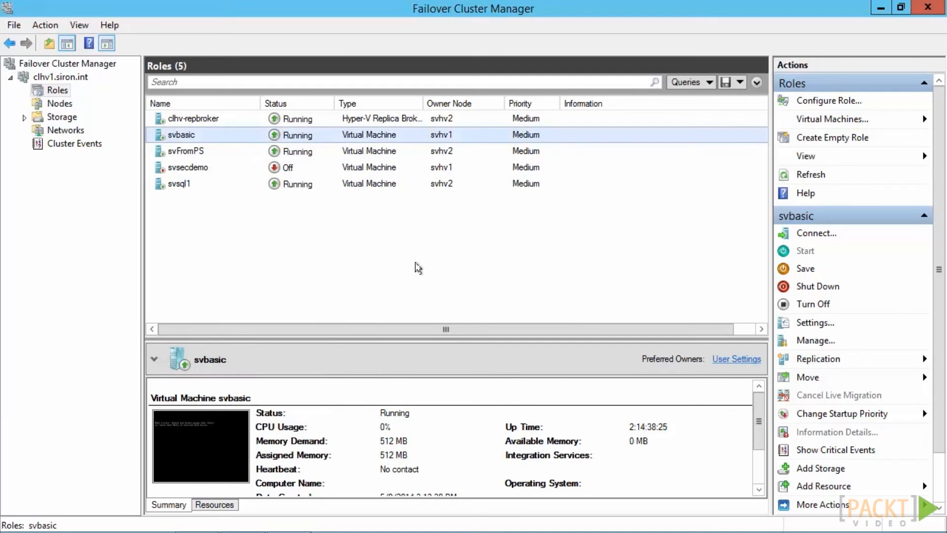
left_click(577, 440)
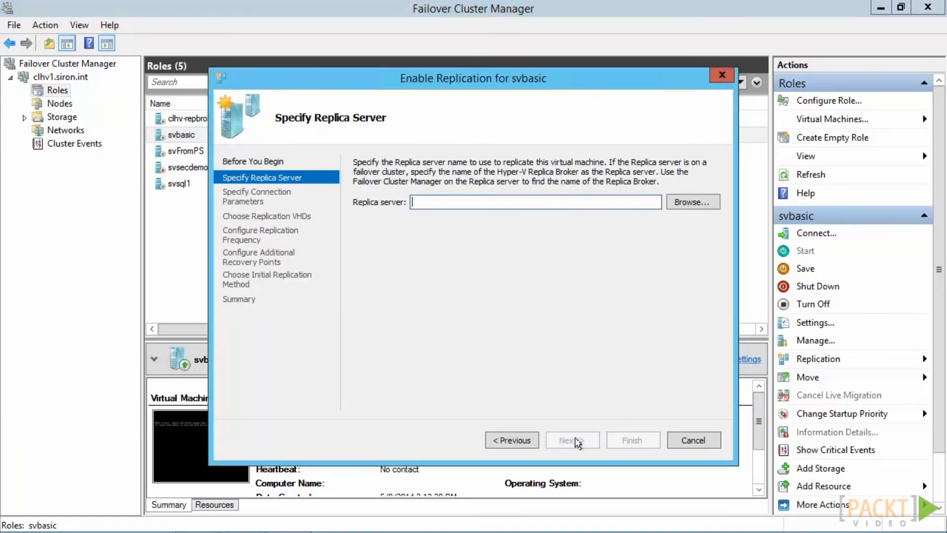
type("svstore")
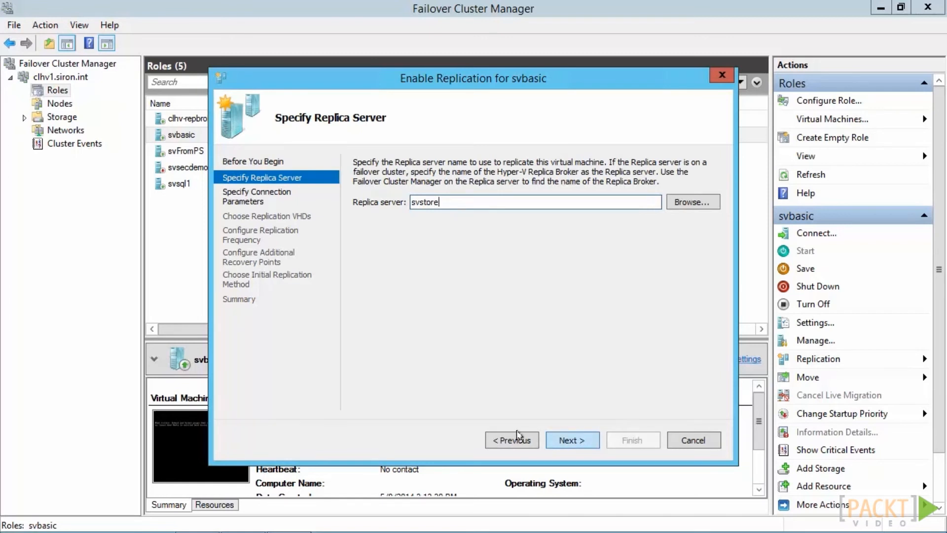
left_click(568, 441)
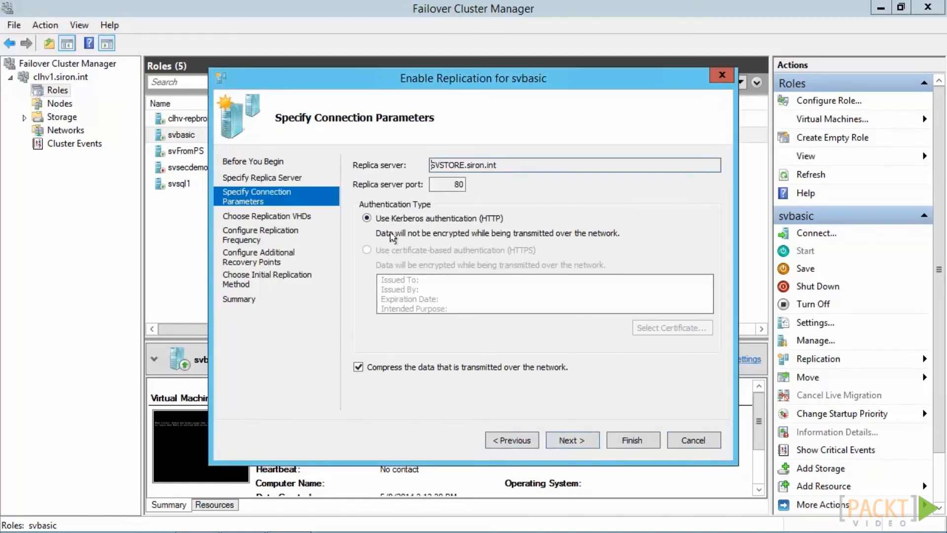
left_click(570, 440)
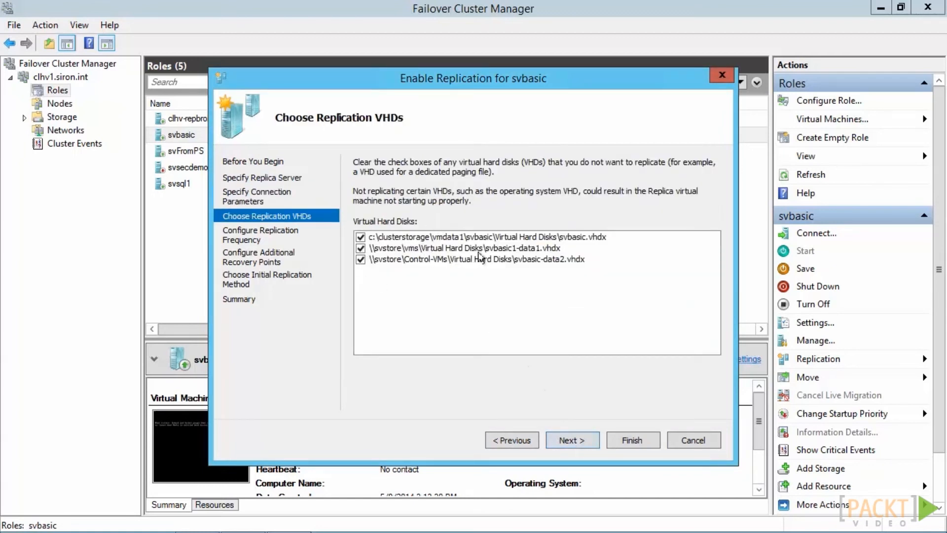
Step: Include all three of svbasic's virtual hard disks in replication and keep the replication frequency at 5 minutes
left_click(572, 440)
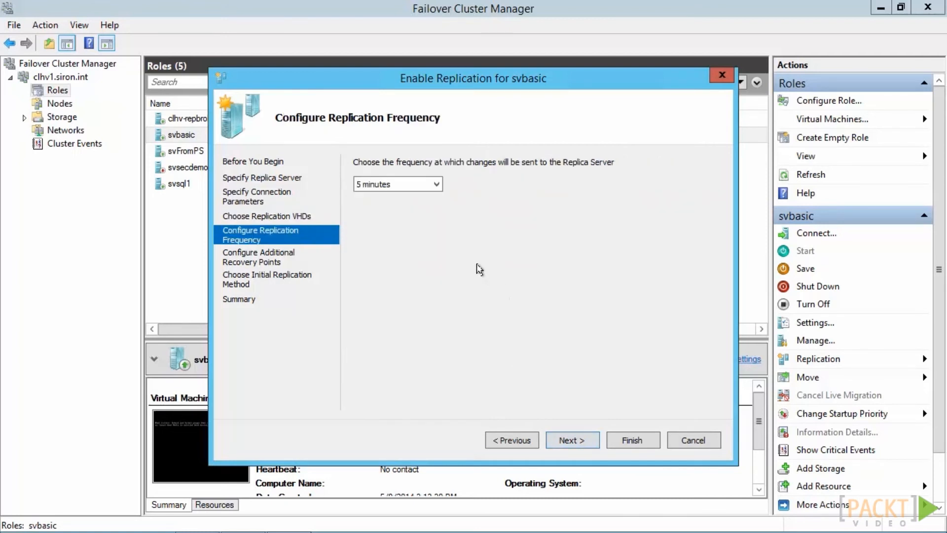
left_click(438, 185)
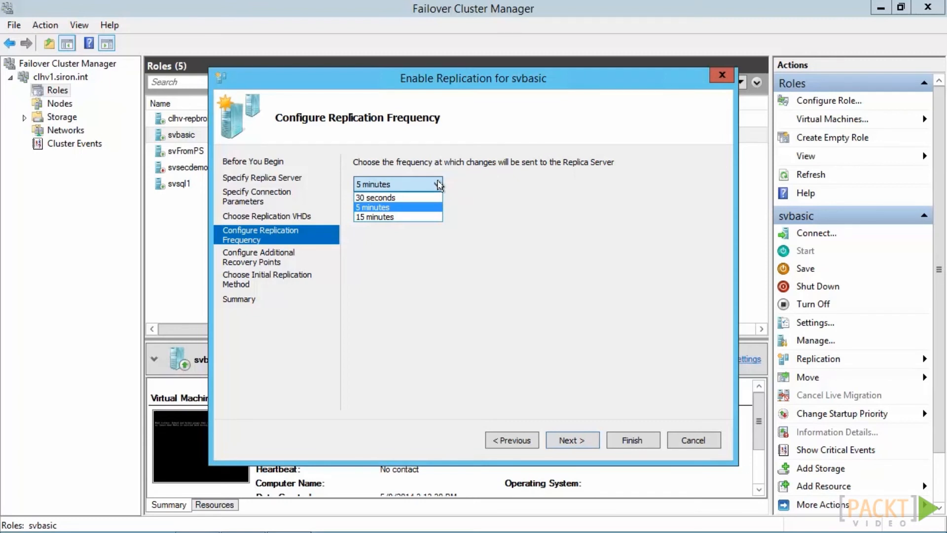
left_click(439, 185)
left_click(584, 439)
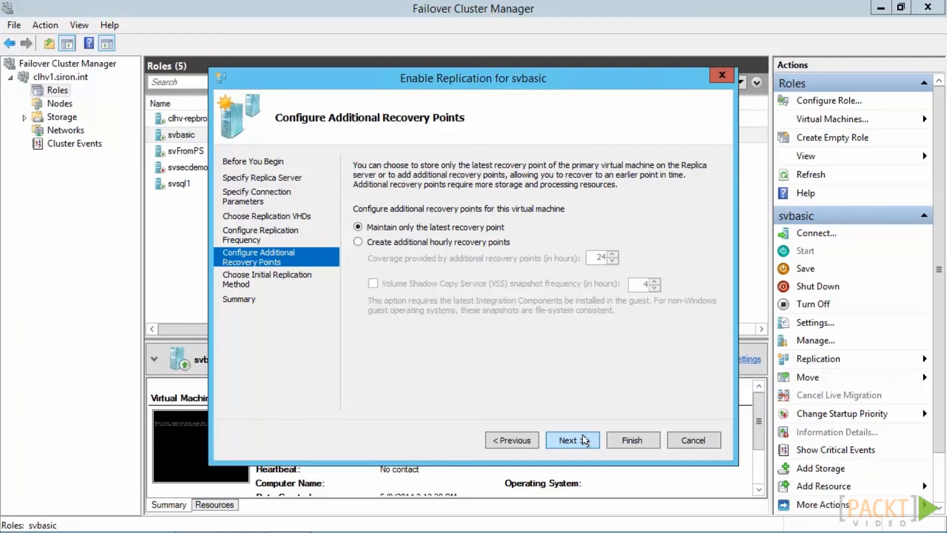
Step: Add hourly recovery points covering 24 hours with VSS snapshots every 4 hours, and finish with immediate initial replication over the network
left_click(432, 243)
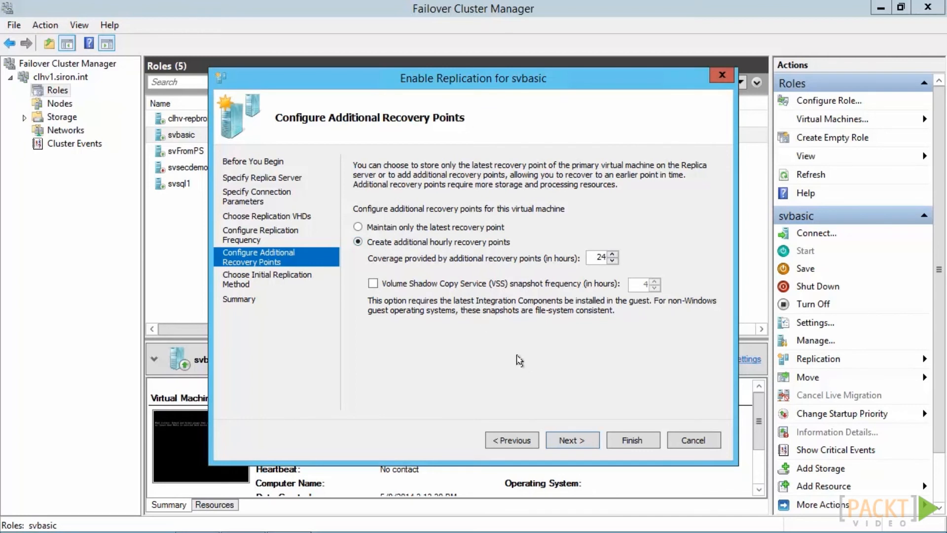
left_click(449, 285)
left_click(576, 439)
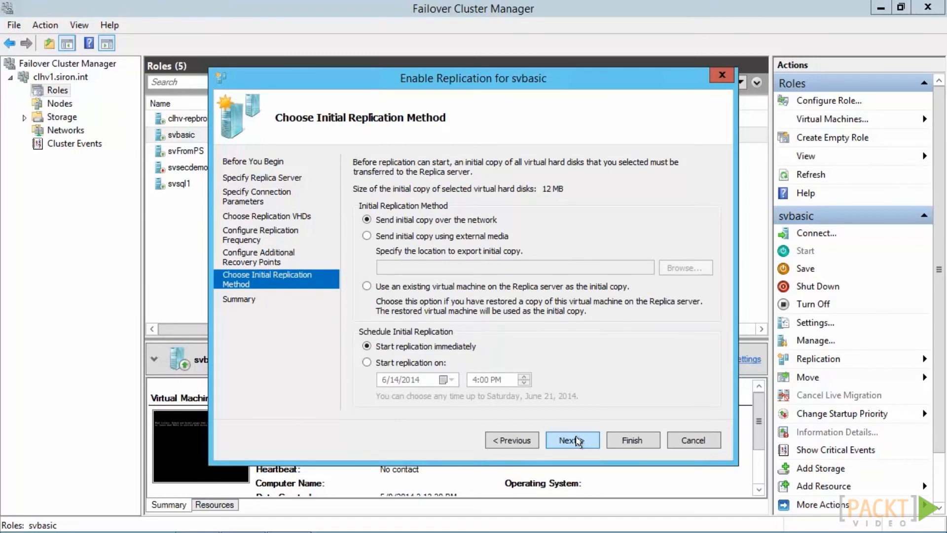
left_click(587, 440)
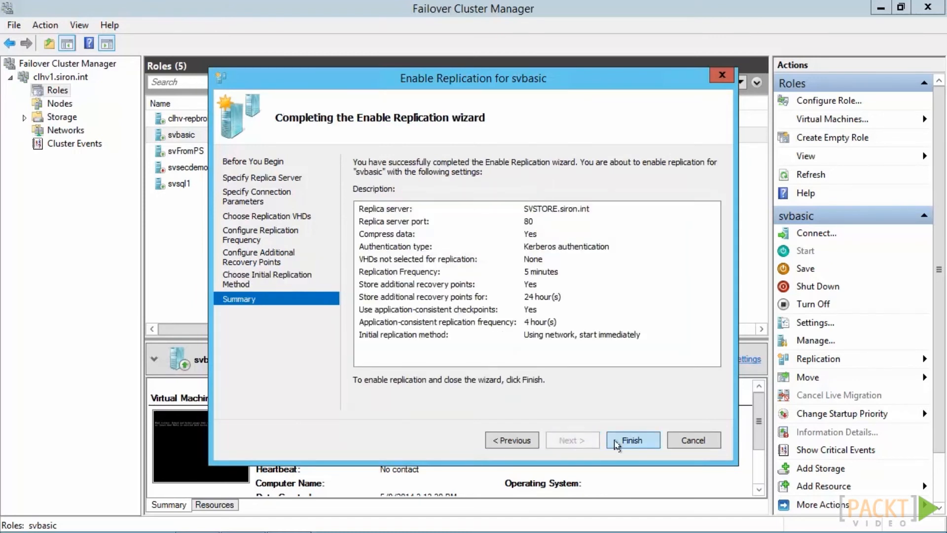
left_click(616, 442)
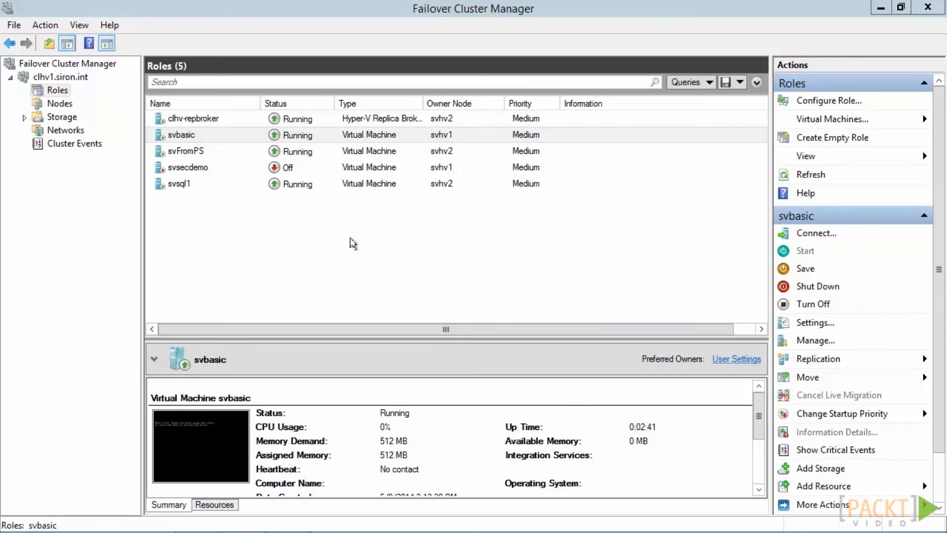
Step: Shut down svbasic and run its planned failover with the option to start the Replica virtual machine after failover turned off
right_click(228, 138)
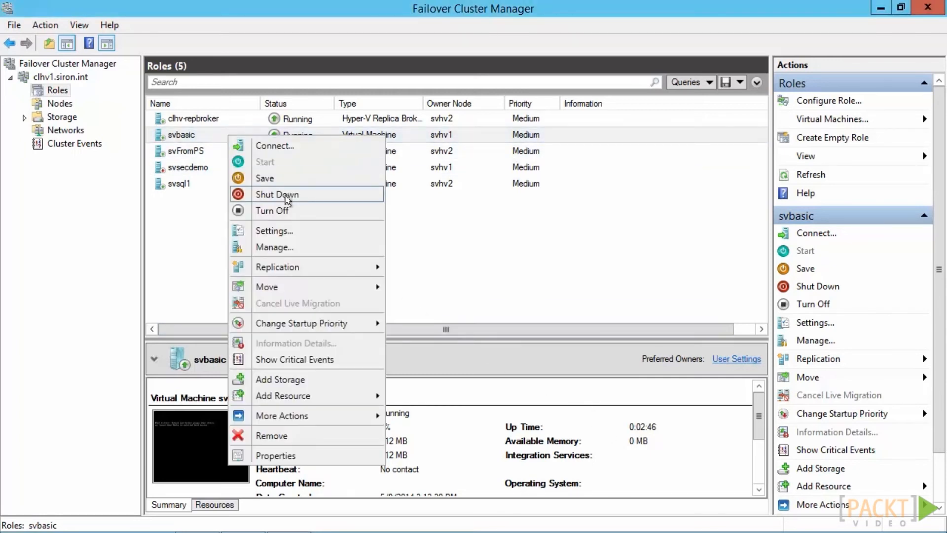
left_click(257, 196)
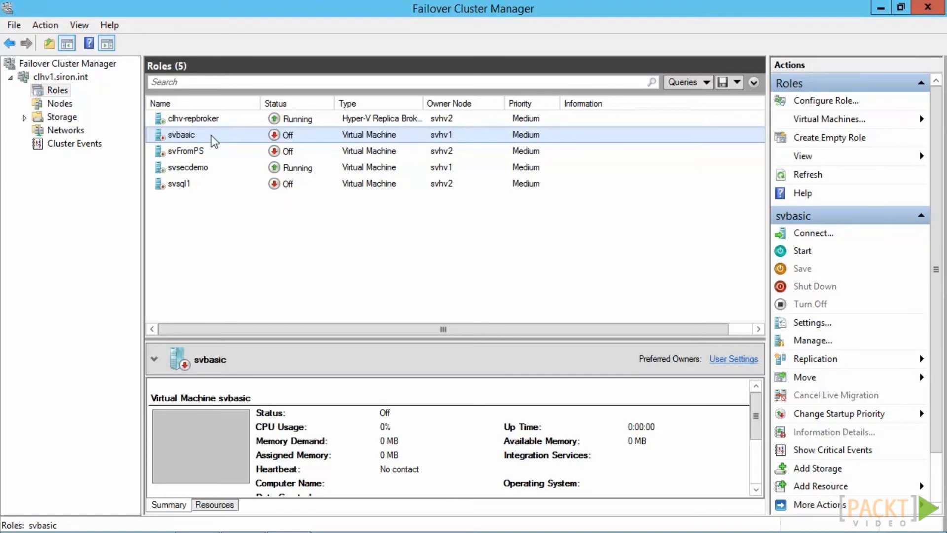
right_click(212, 136)
mouse_move(296, 267)
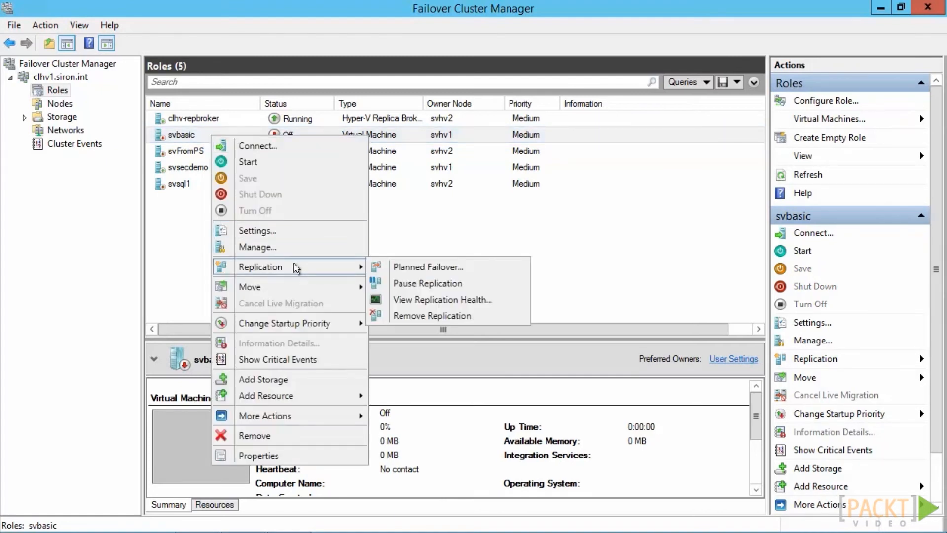
left_click(408, 267)
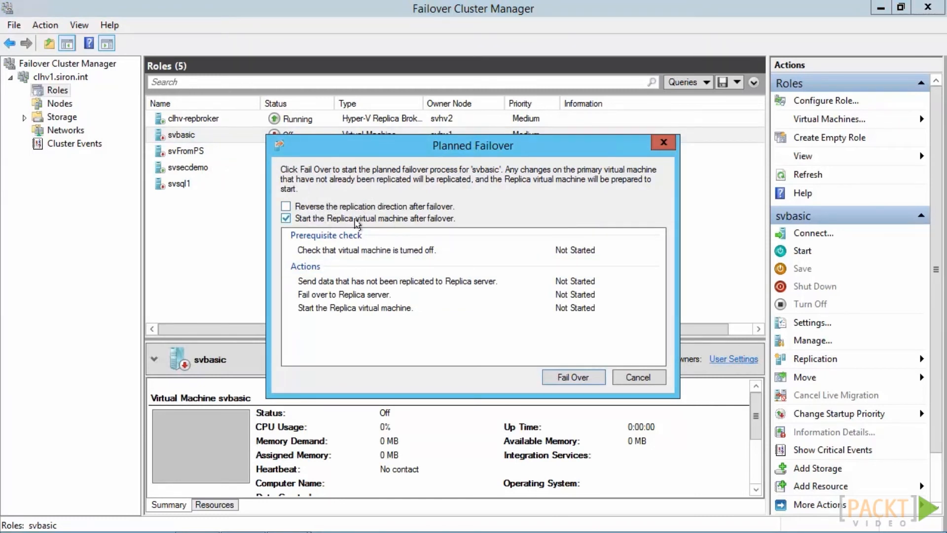
left_click(285, 219)
left_click(559, 377)
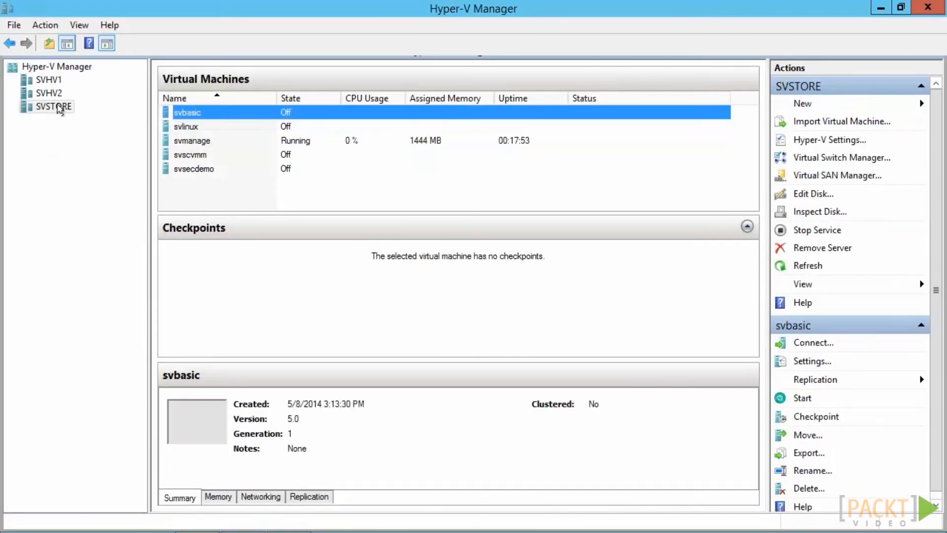
Step: In Hyper-V Manager, fail over the svbasic replica on SVSTORE
left_click(61, 106)
left_click(209, 116)
right_click(209, 117)
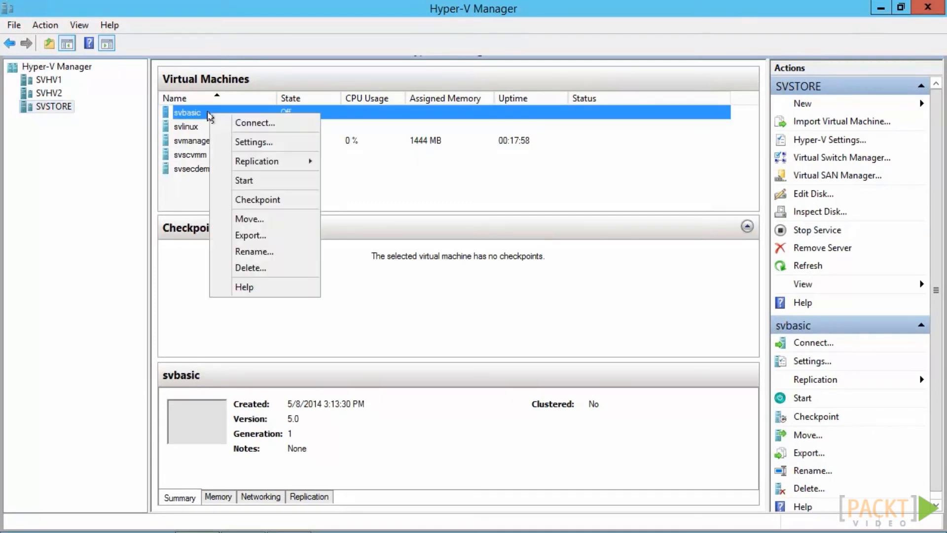
mouse_move(291, 161)
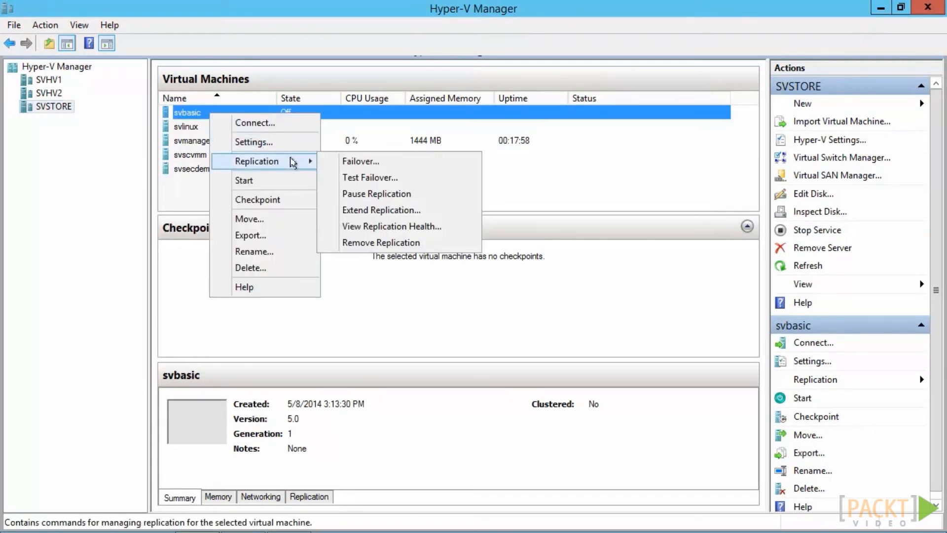
left_click(371, 163)
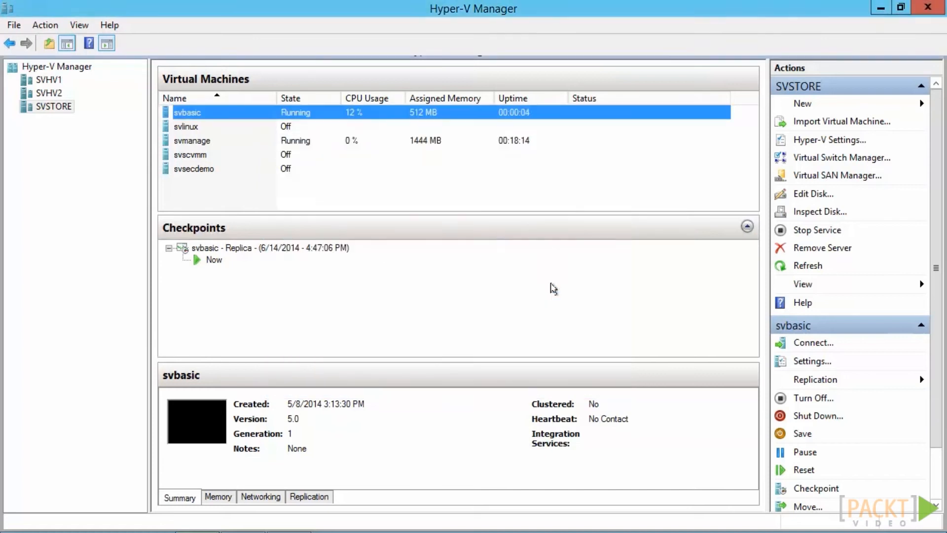
Step: Reverse svbasic's replication to dhv-repbroker.siron.int, keeping the 5-minute frequency, 24 hours of hourly recovery points and 4-hour VSS snapshots
left_click(249, 111)
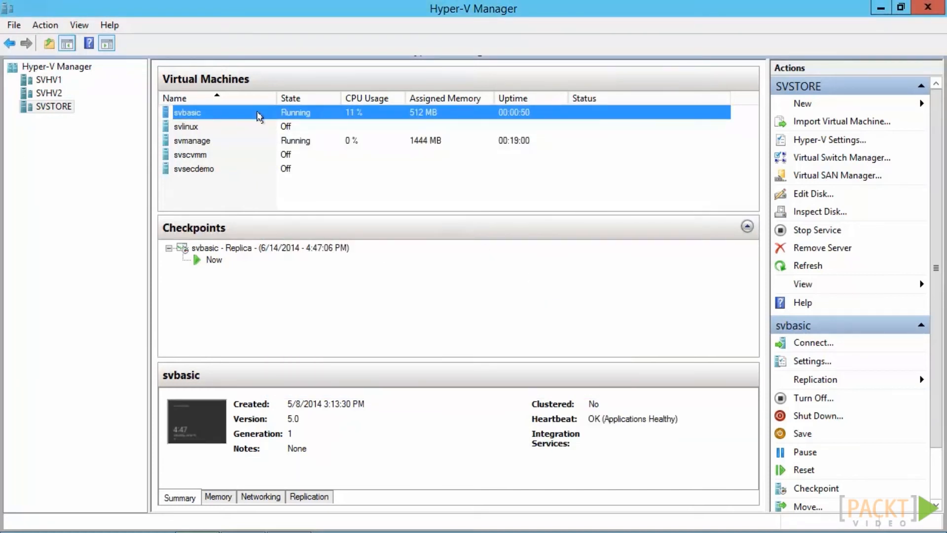
right_click(259, 113)
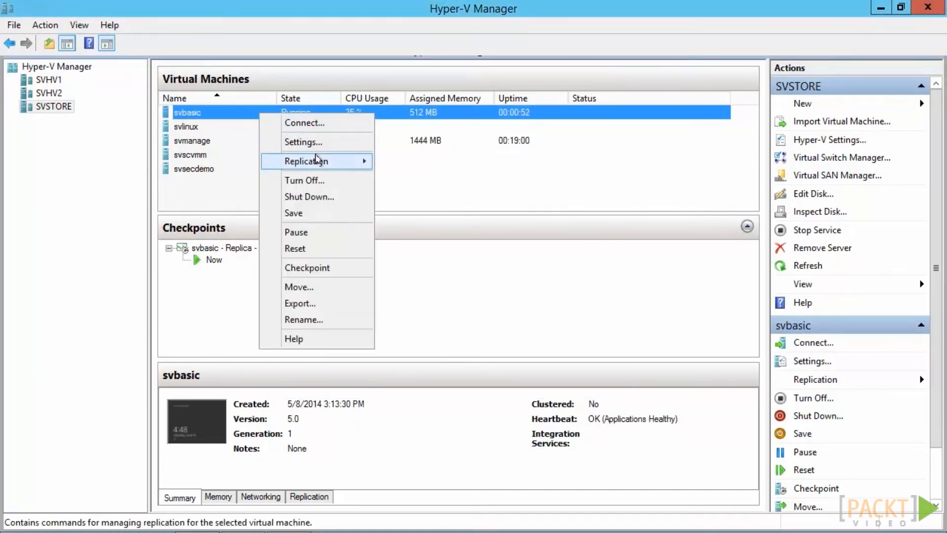
mouse_move(317, 159)
left_click(420, 158)
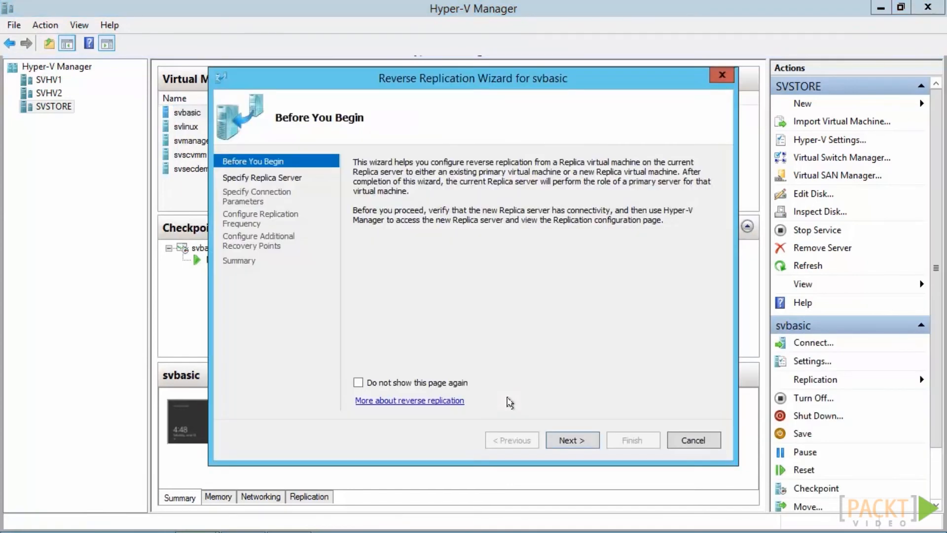
left_click(570, 440)
left_click(570, 442)
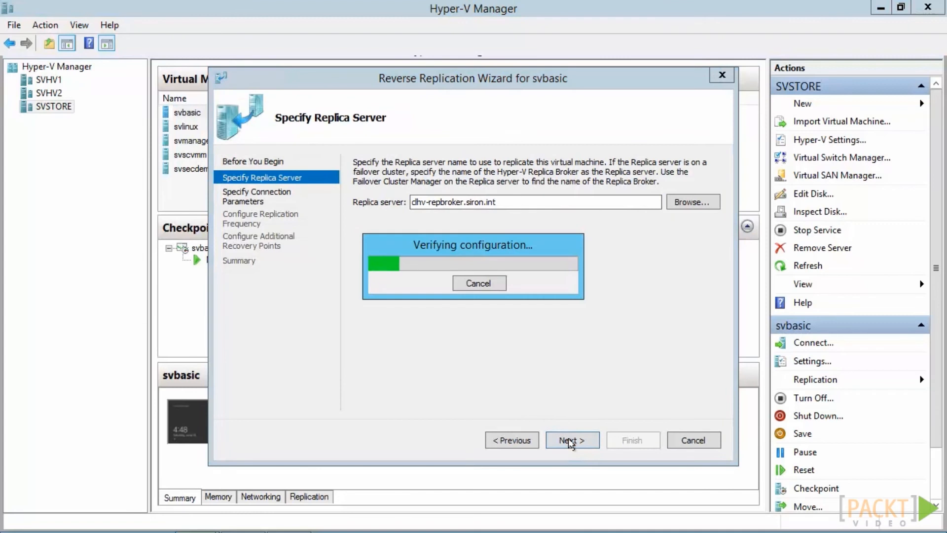
left_click(570, 440)
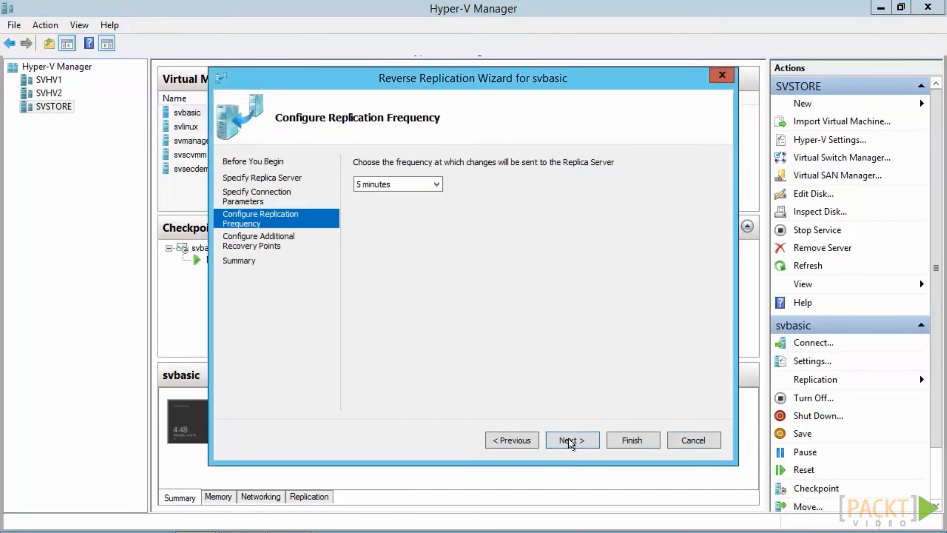
left_click(569, 440)
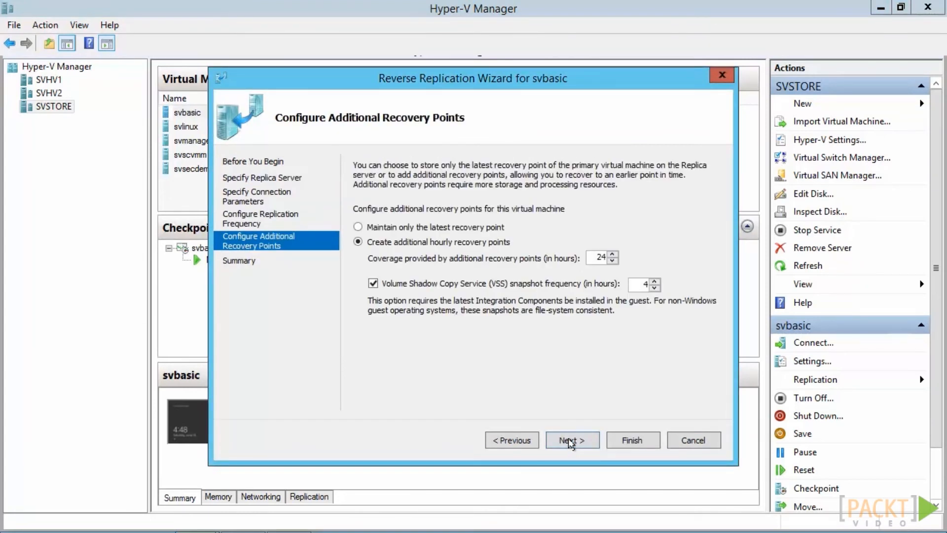
left_click(569, 441)
left_click(613, 441)
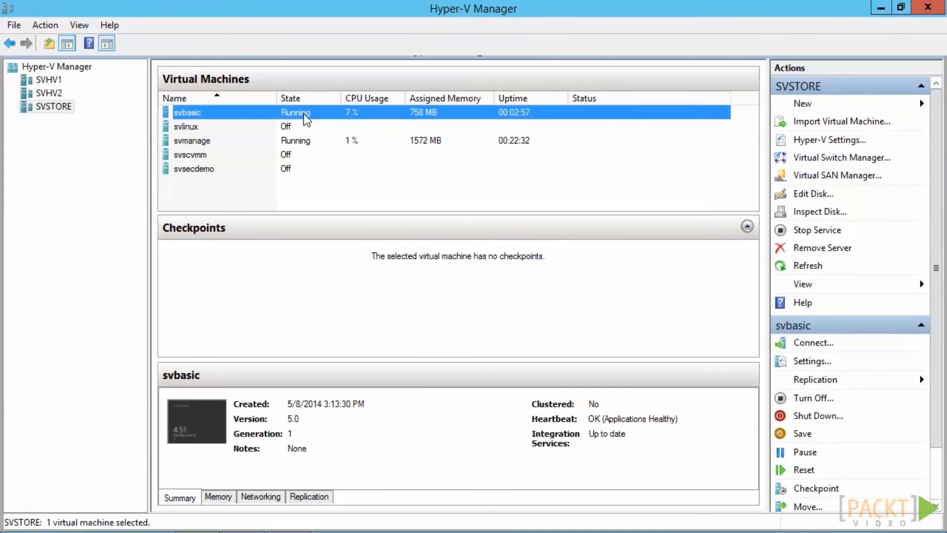
Step: Shut down the svbasic virtual machine on SVSTORE
right_click(304, 113)
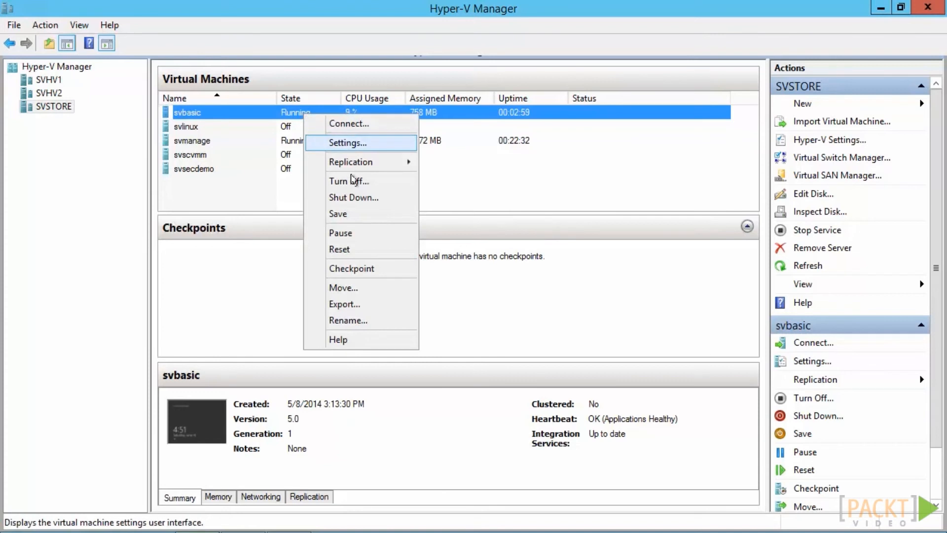
left_click(355, 197)
left_click(485, 276)
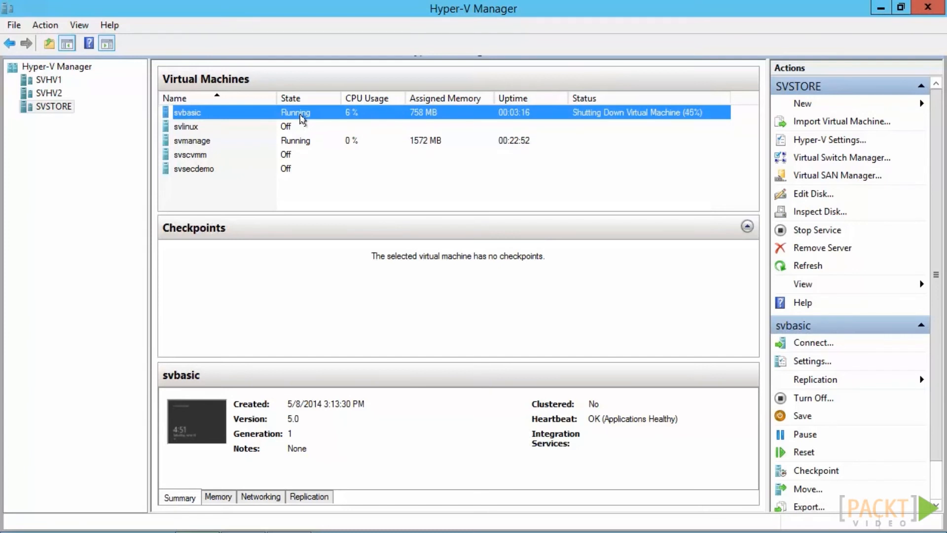
Step: Run a planned failover of svbasic that reverses the replication direction and starts the Replica virtual machine
right_click(301, 115)
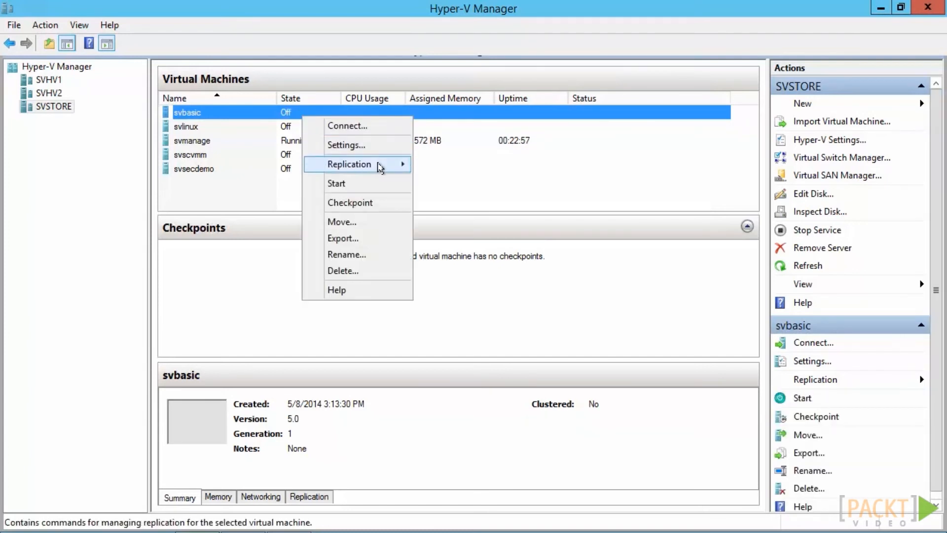
mouse_move(382, 165)
left_click(422, 164)
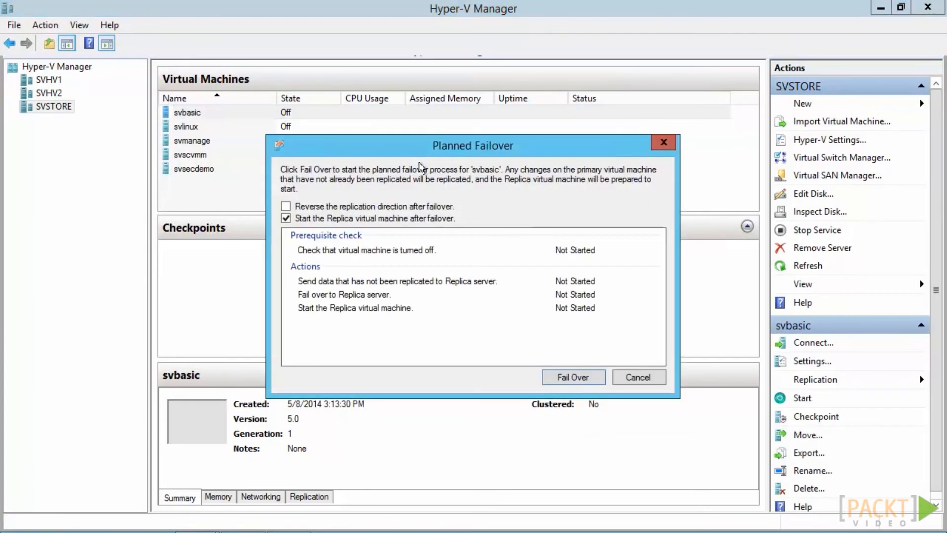
left_click(331, 208)
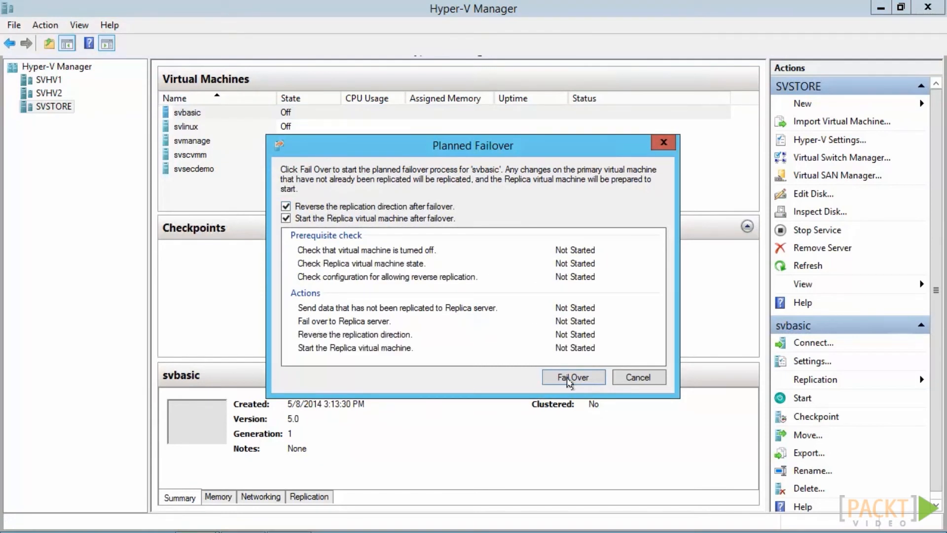
left_click(571, 381)
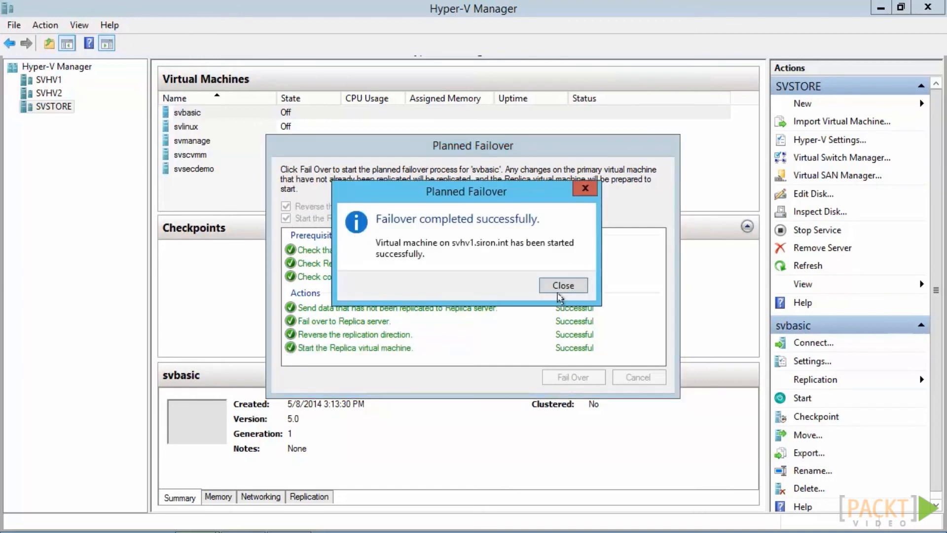
left_click(562, 285)
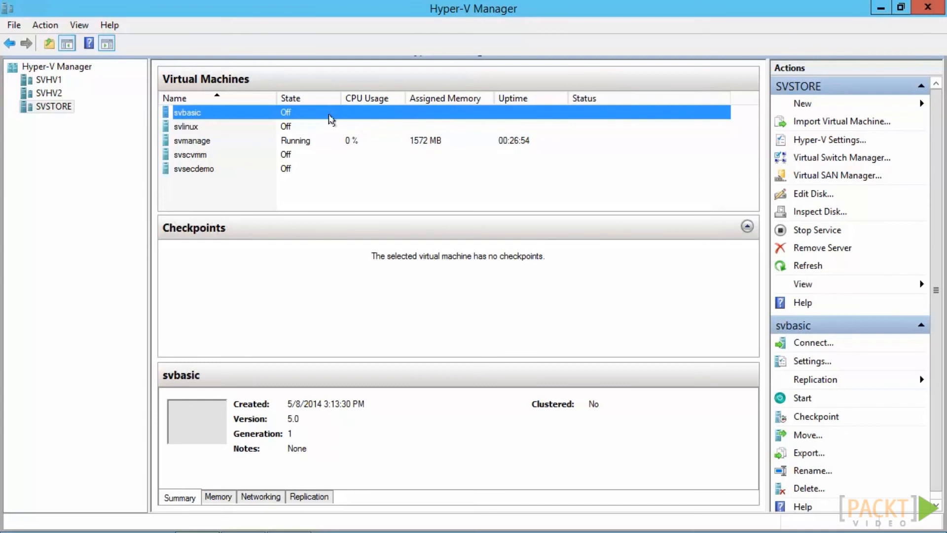
Step: Review the unplanned failover options and recovery point selection for svbasic on SVSTORE without failing over
right_click(330, 119)
mouse_move(408, 162)
left_click(543, 164)
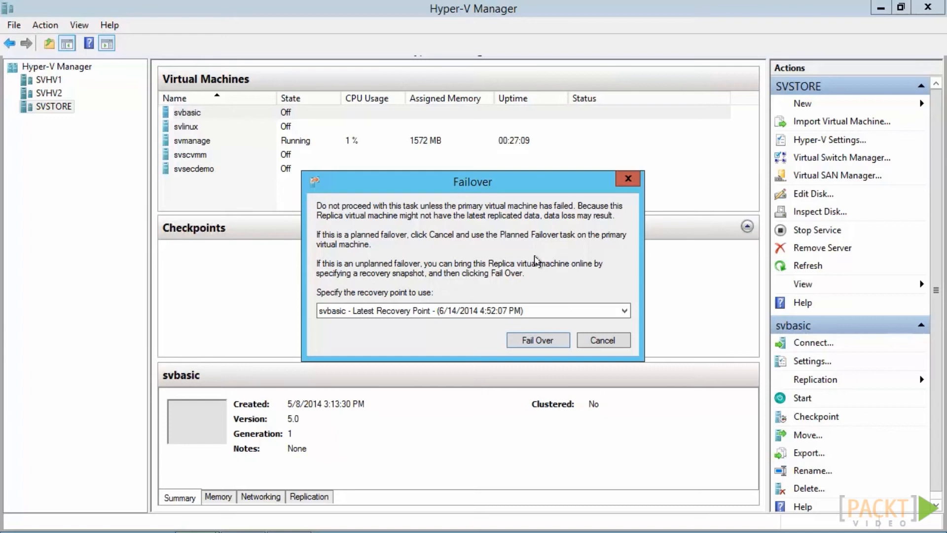
left_click(598, 343)
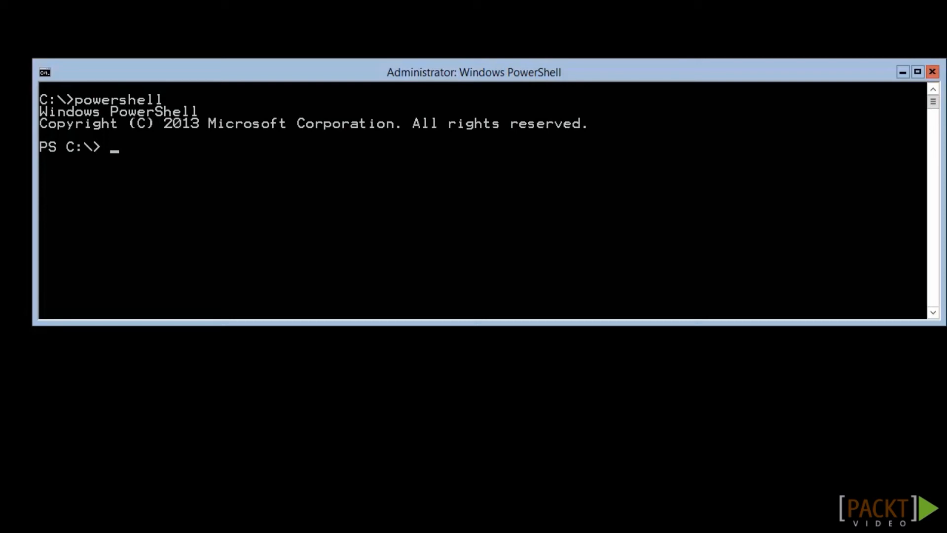
Step: In PowerShell, list the Hyper-V module commands matching *failover* and *replica*, and mark Set-VMNetworkAdapterFailoverConfiguration
type("Get-Command -Module Hyper-V -Name *failover*, *replica*")
key("Return")
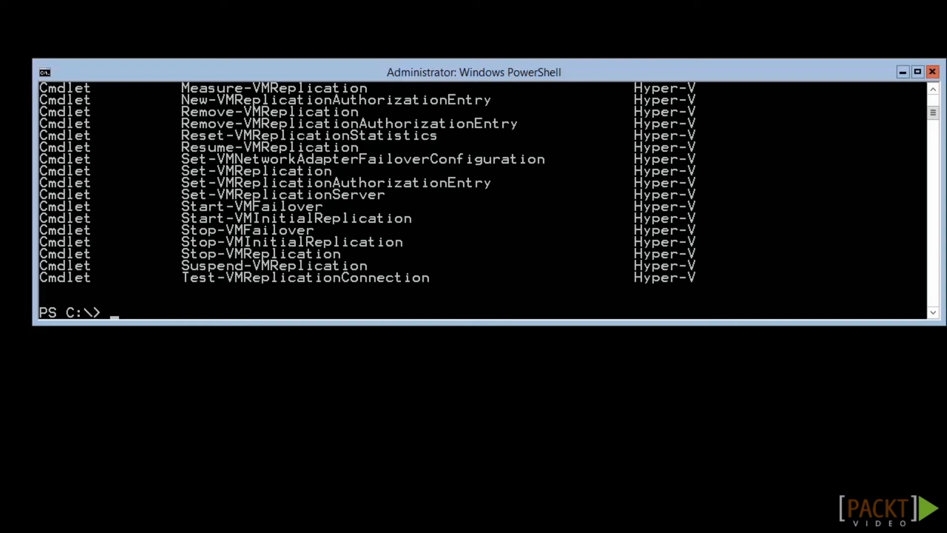
left_click_drag(182, 159, 508, 167)
scroll(296, 182, "up", 4)
left_click_drag(190, 166, 544, 173)
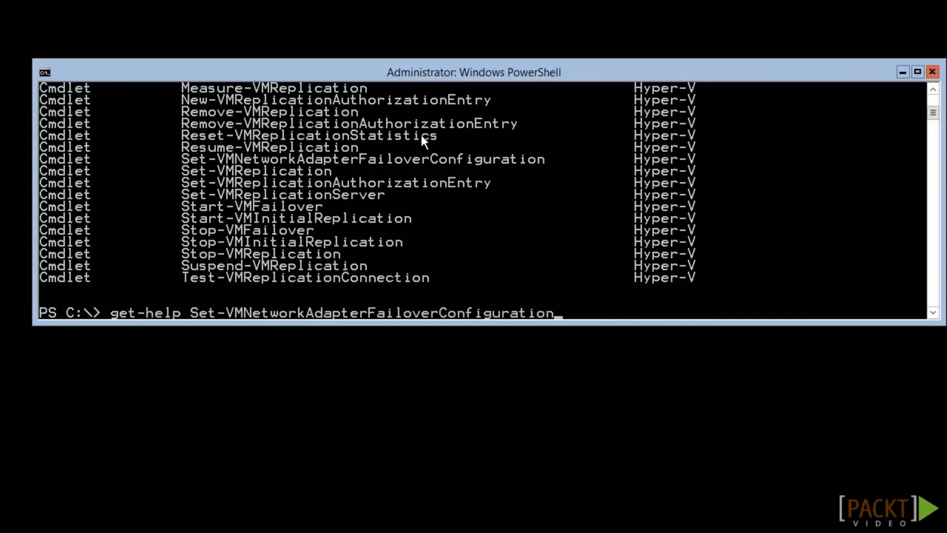
Step: Display the help for Set-VMNetworkAdapterFailoverConfiguration and examine its syntax, marking the ClearFailoverIPv4Settings and ClearFailoverIPv6Settings parameters
key("Return")
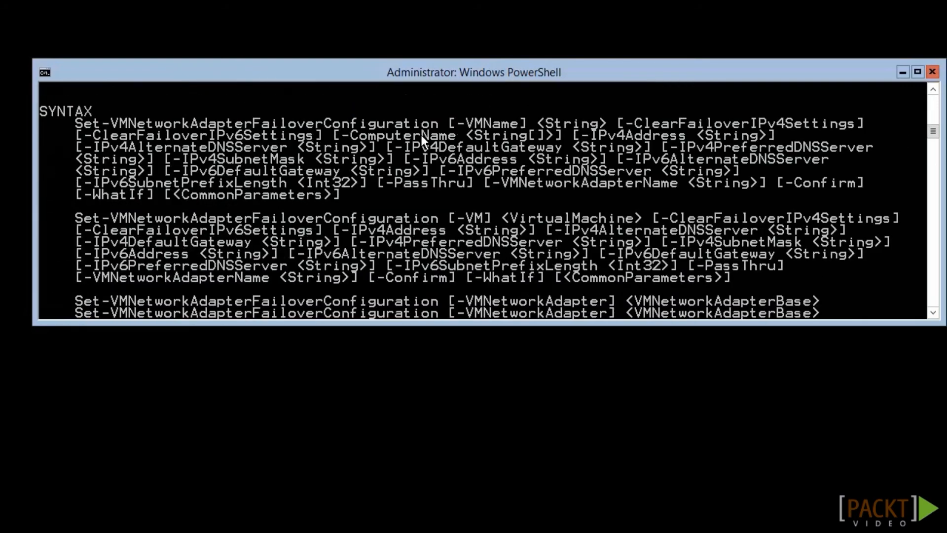
scroll(350, 227, "up", 6)
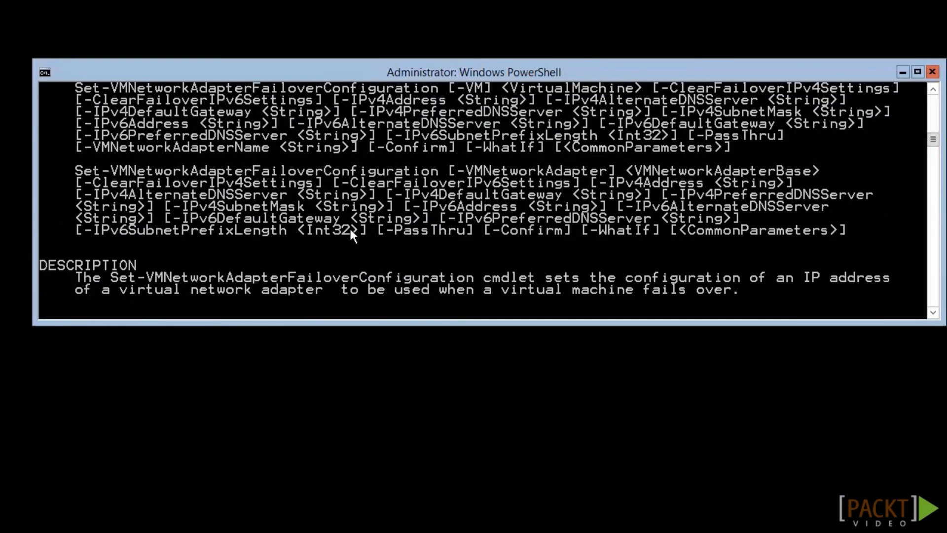
scroll(350, 226, "up", 2)
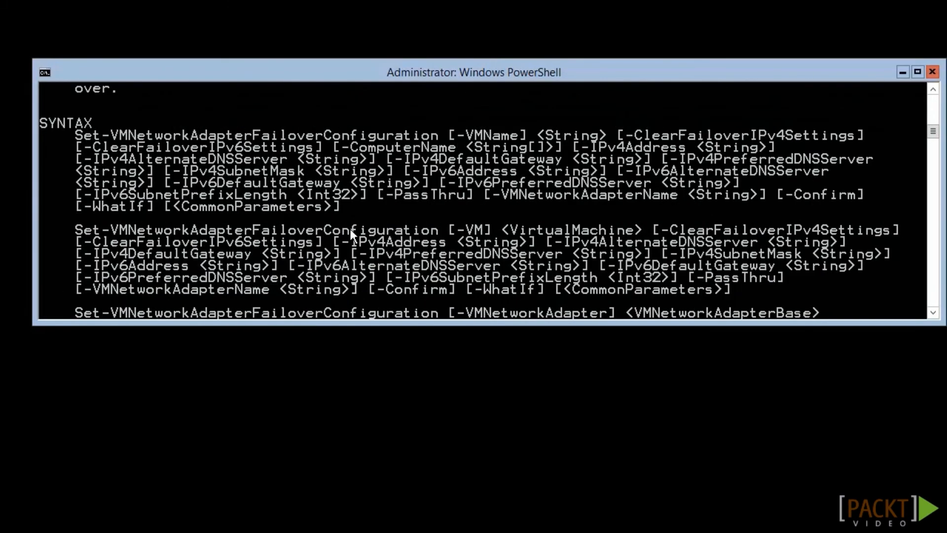
scroll(350, 229, "down", 1)
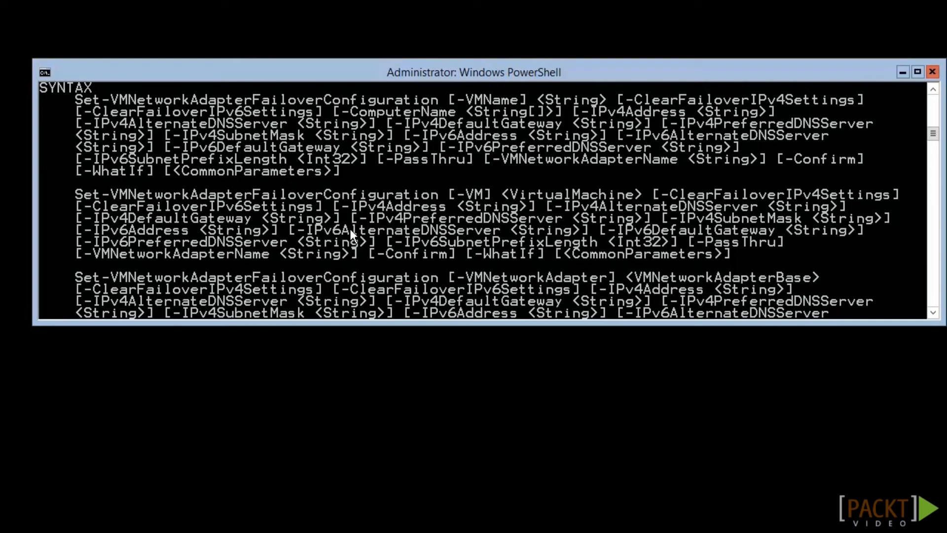
scroll(469, 248, "down", 1)
left_click_drag(93, 254, 571, 253)
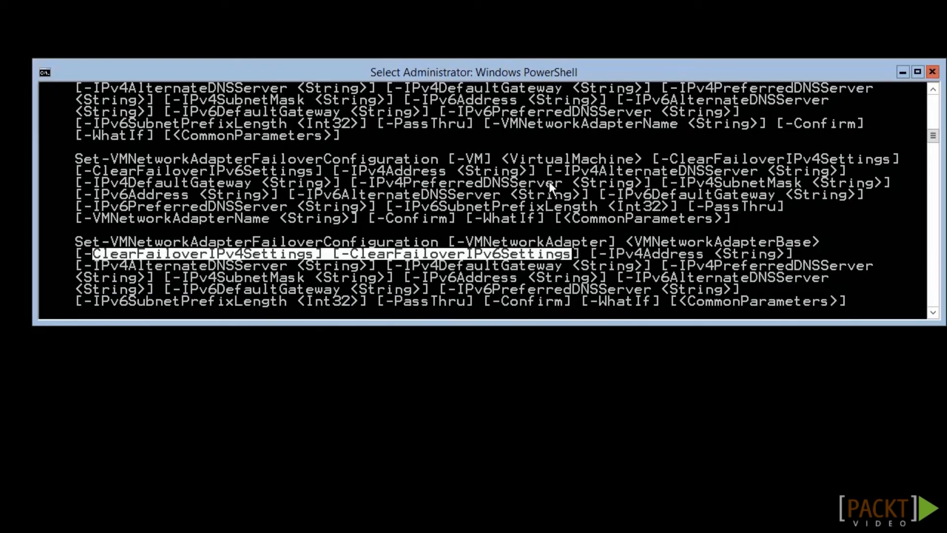